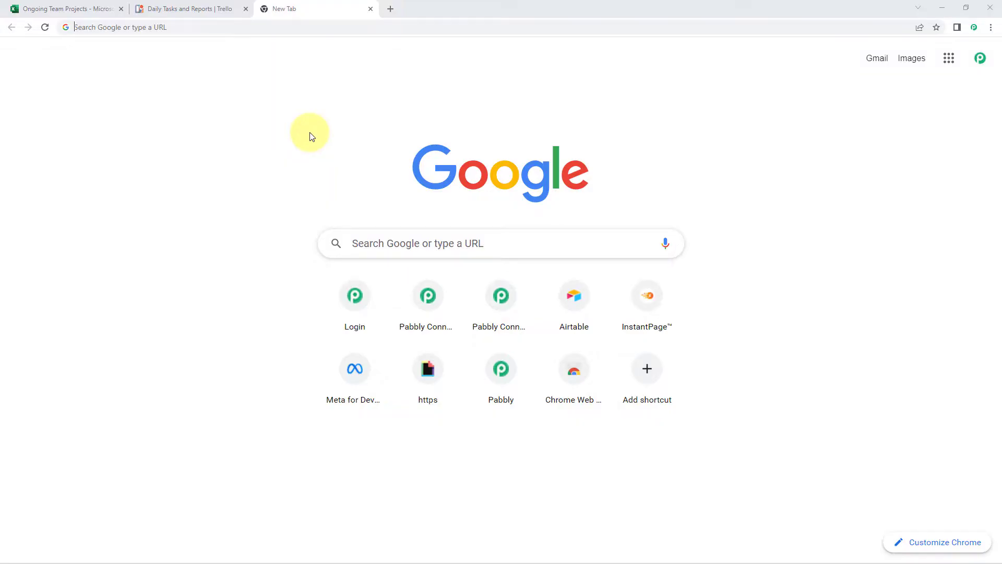
Go to pabbly.com/connect, sign in to the existing account and open the Pabbly Connect dashboard.
type("pabbly.co")
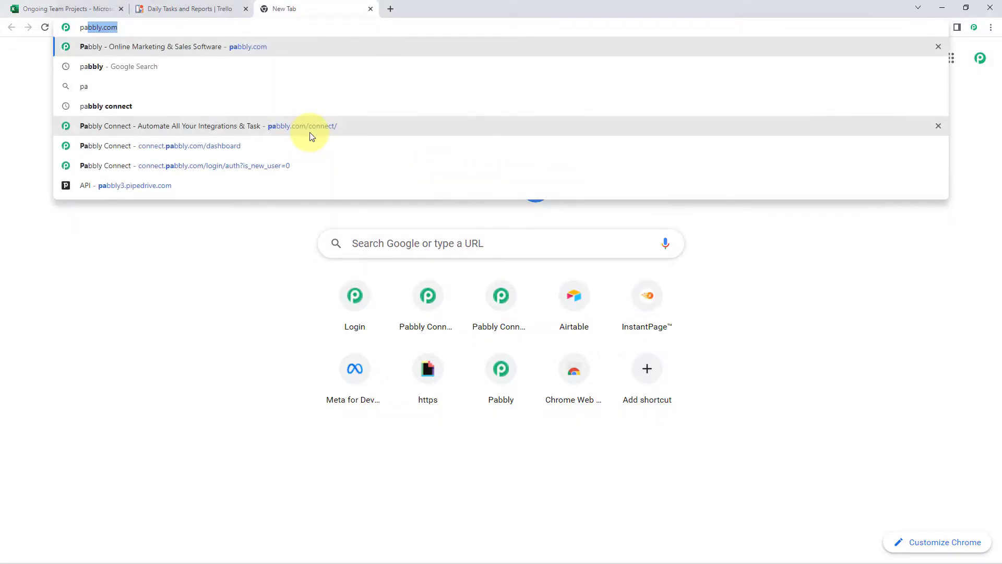
type("m/connect")
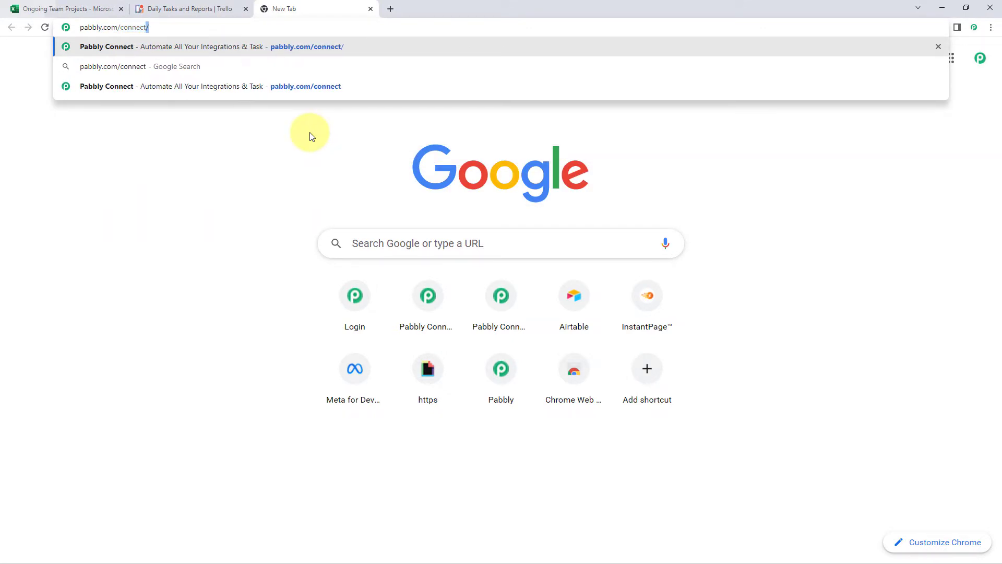
key("Return")
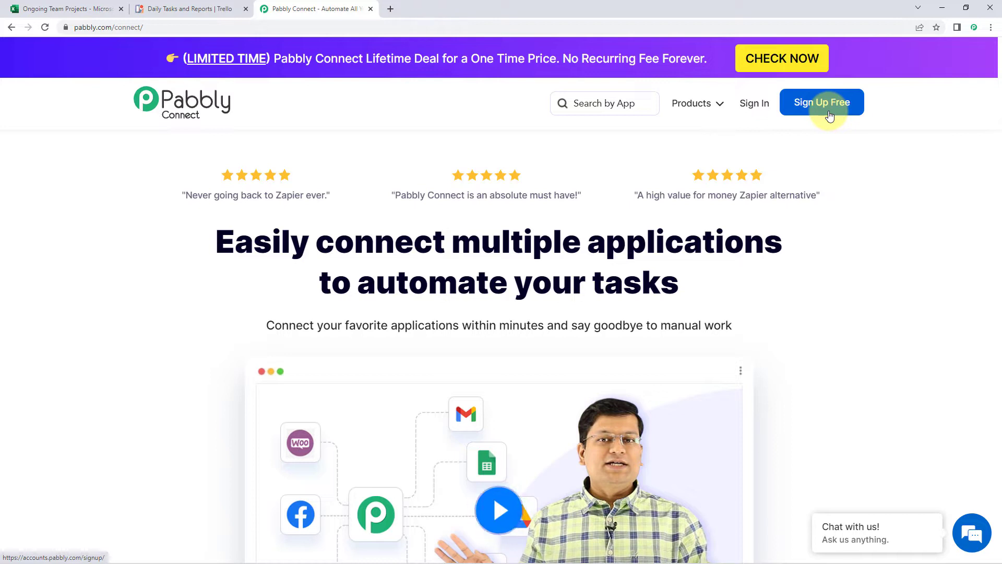
left_click(757, 104)
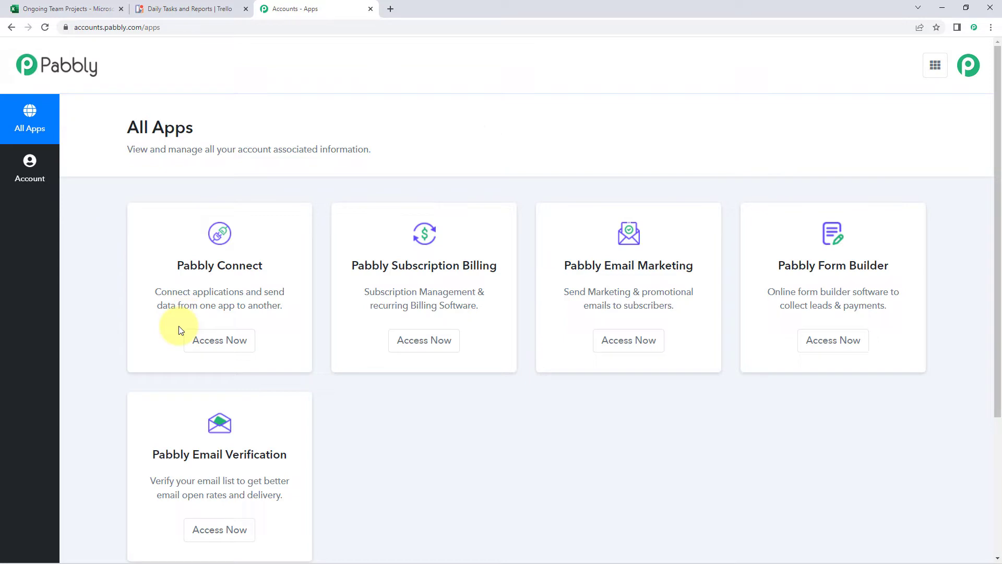
left_click(218, 347)
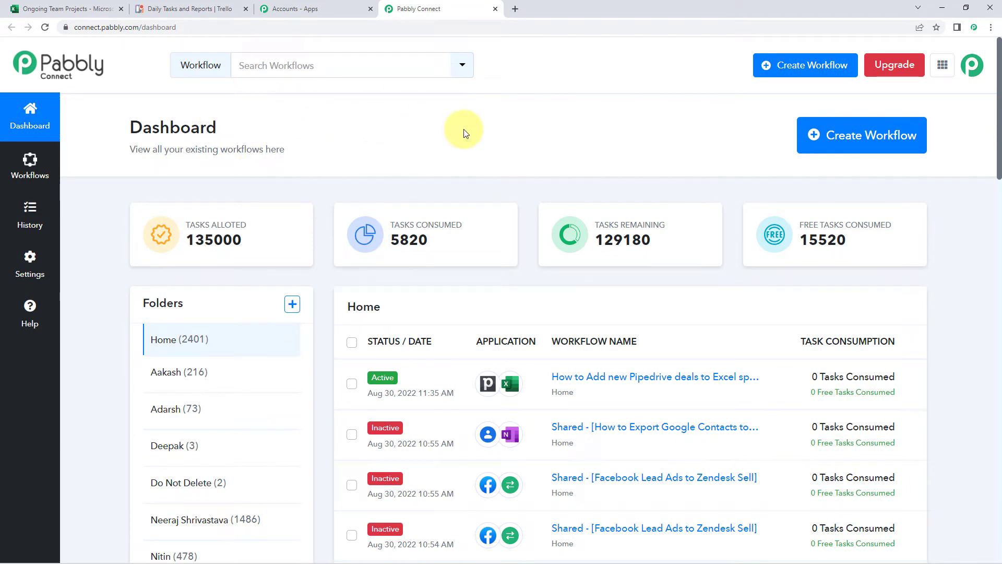
Create a new workflow named "MS Excel to Trello".
left_click(816, 131)
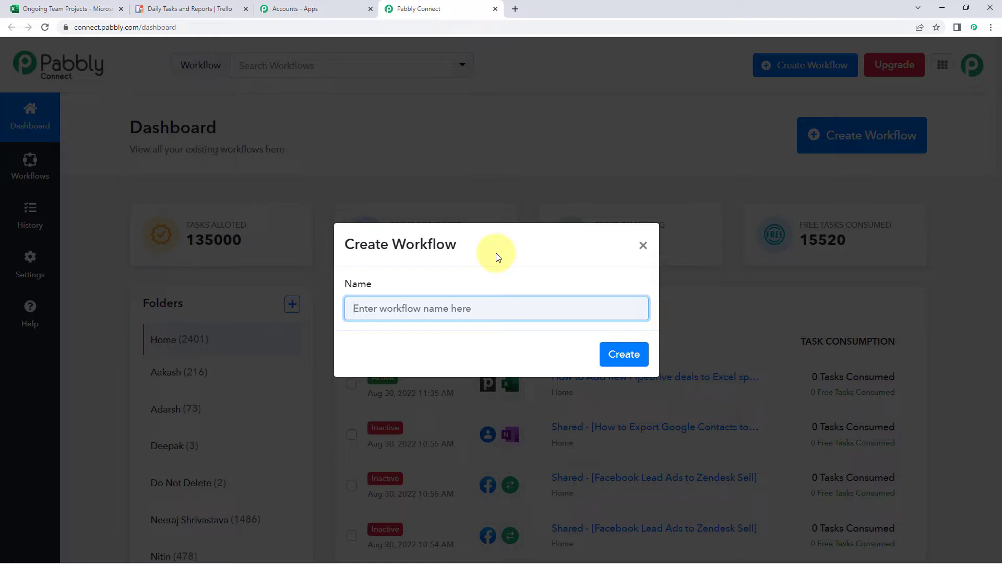
type("MS Excel to Trello")
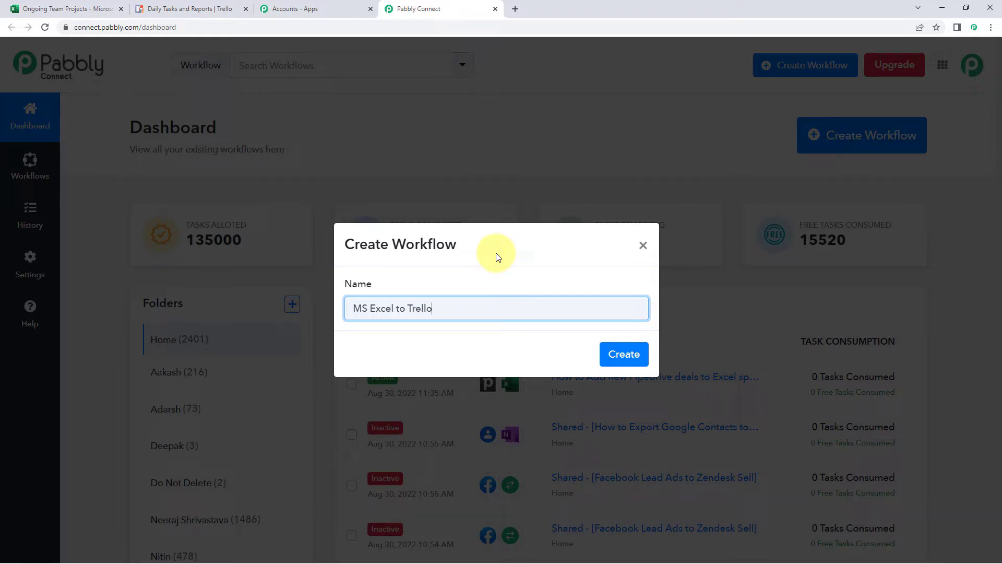
left_click(618, 357)
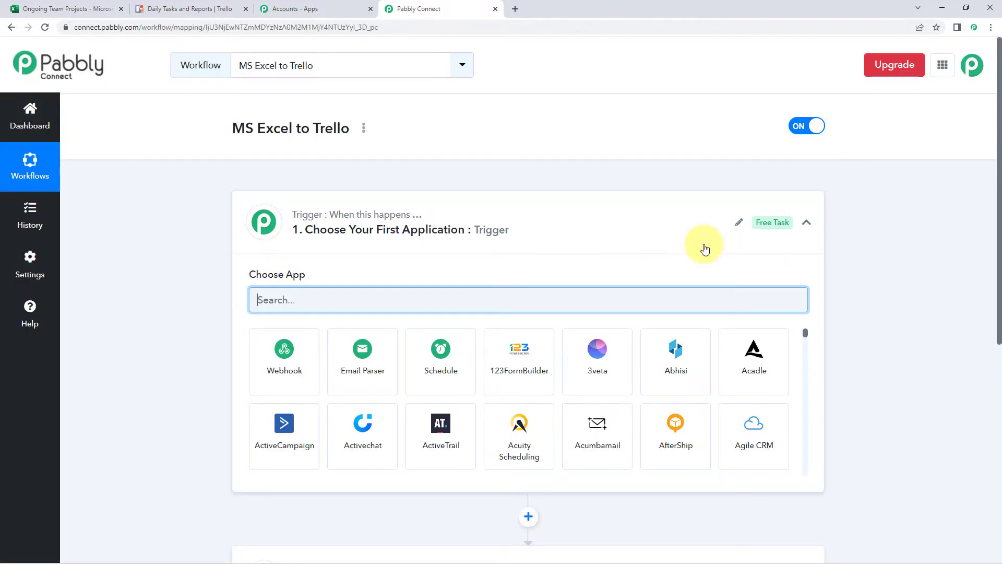
Choose Microsoft Excel as the workflow's trigger application.
left_click(613, 231)
scroll(224, 241, "down", 1)
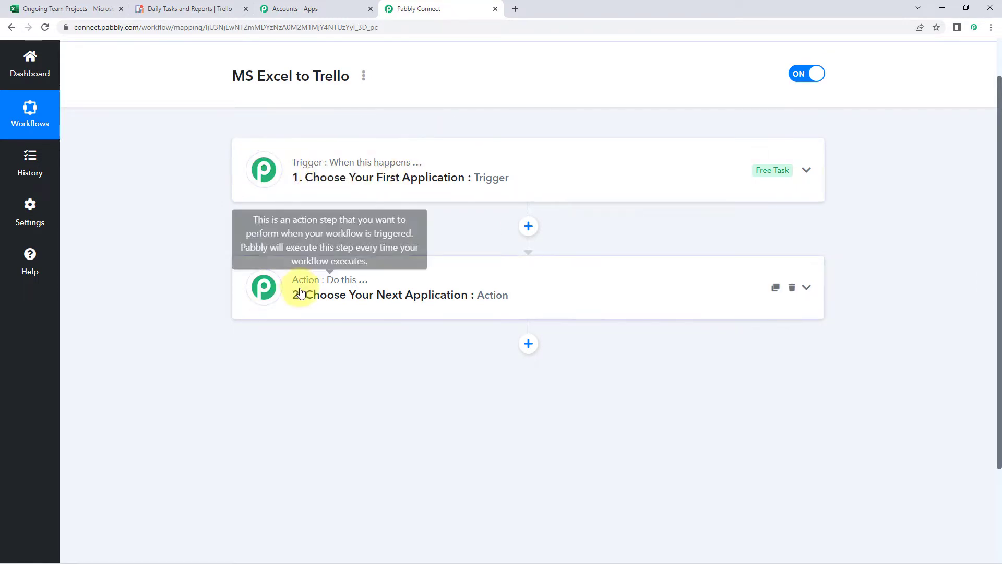
left_click(436, 161)
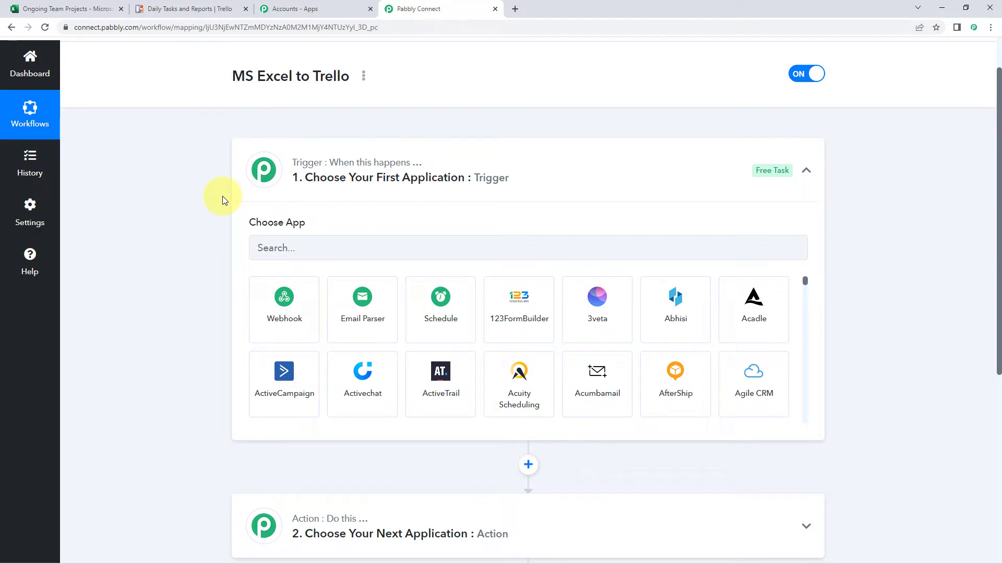
scroll(217, 195, "down", 1)
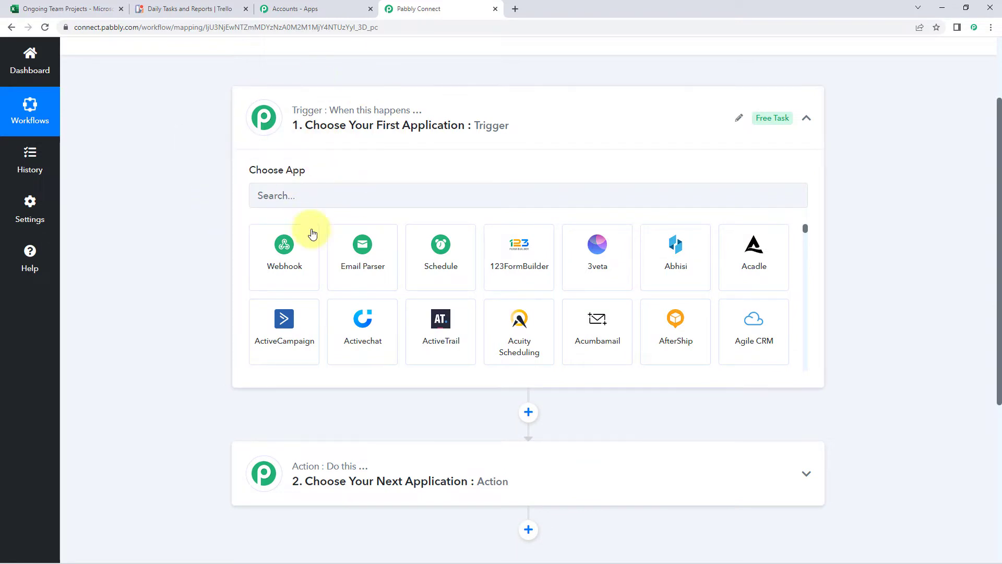
left_click(311, 196)
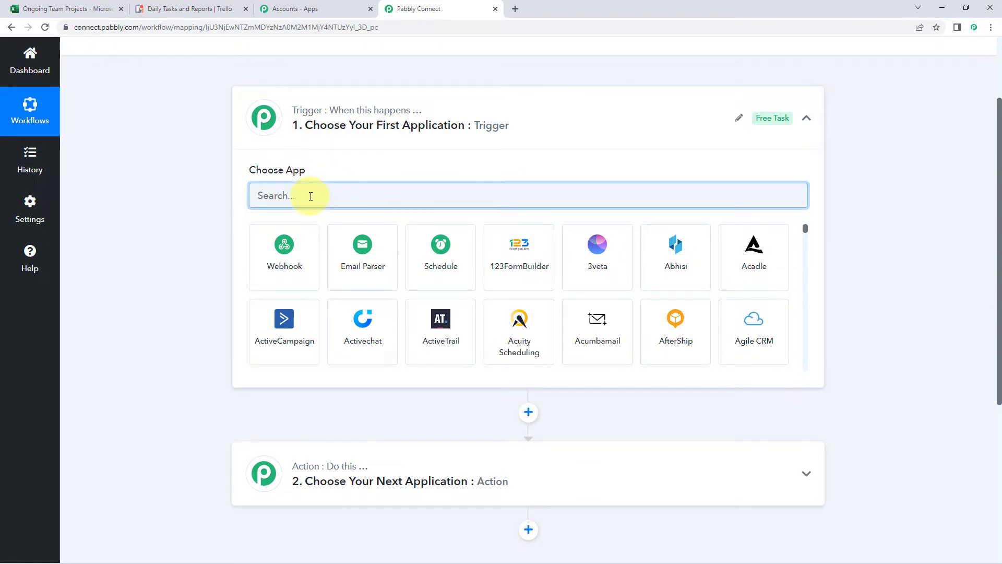
type("Microso")
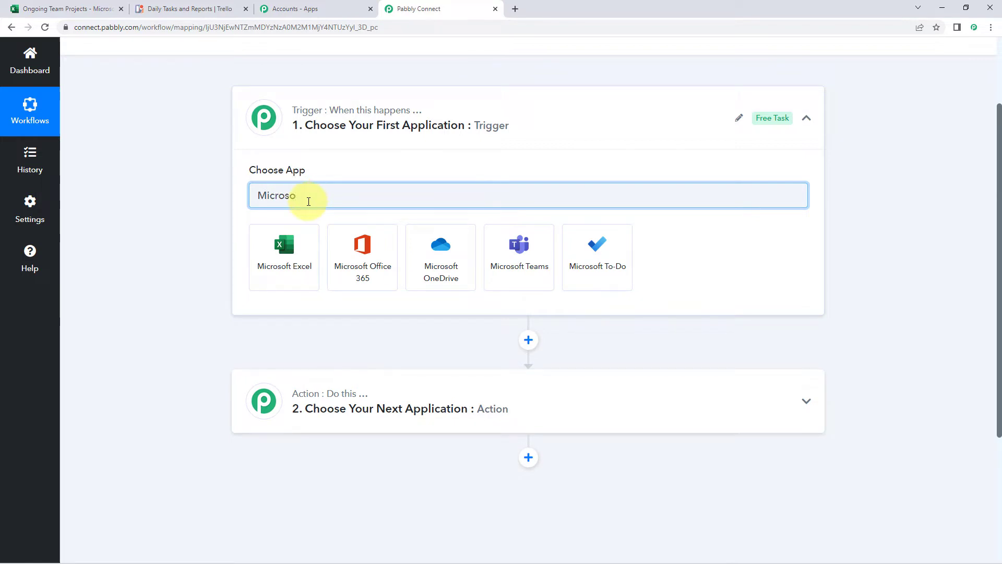
left_click(292, 250)
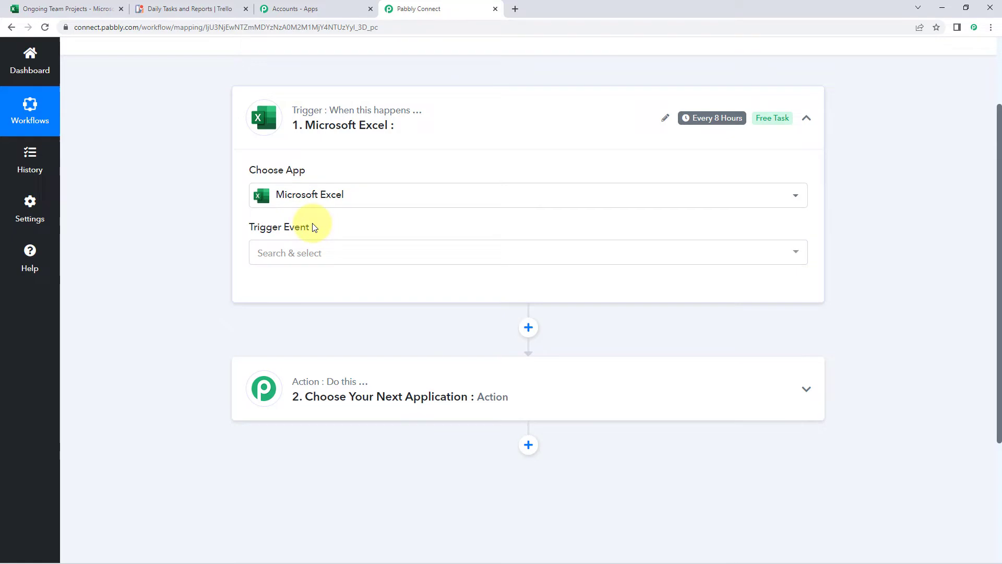
Set the Microsoft Excel trigger event to New Row in Worksheet.
left_click(329, 256)
scroll(211, 253, "down", 1)
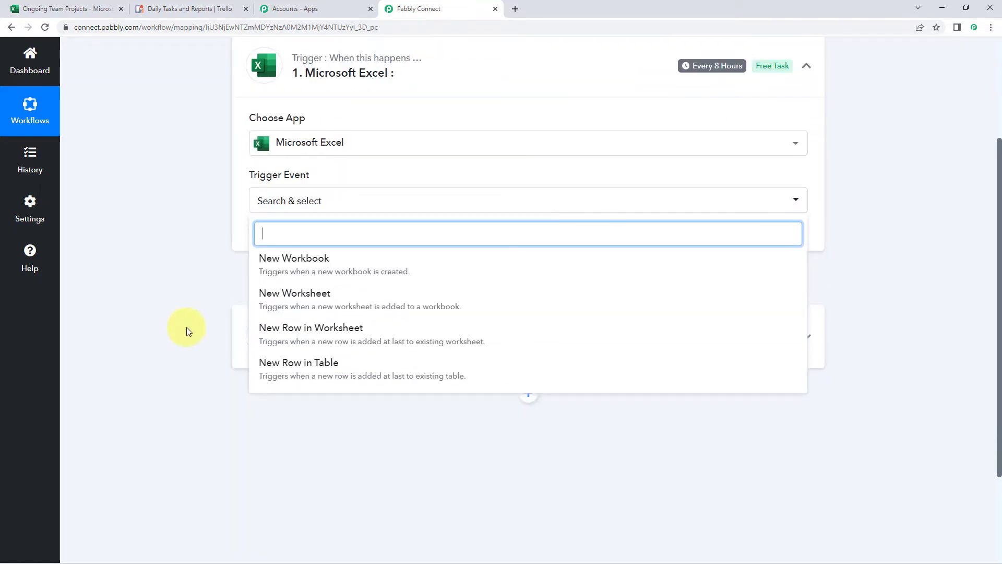
left_click(272, 329)
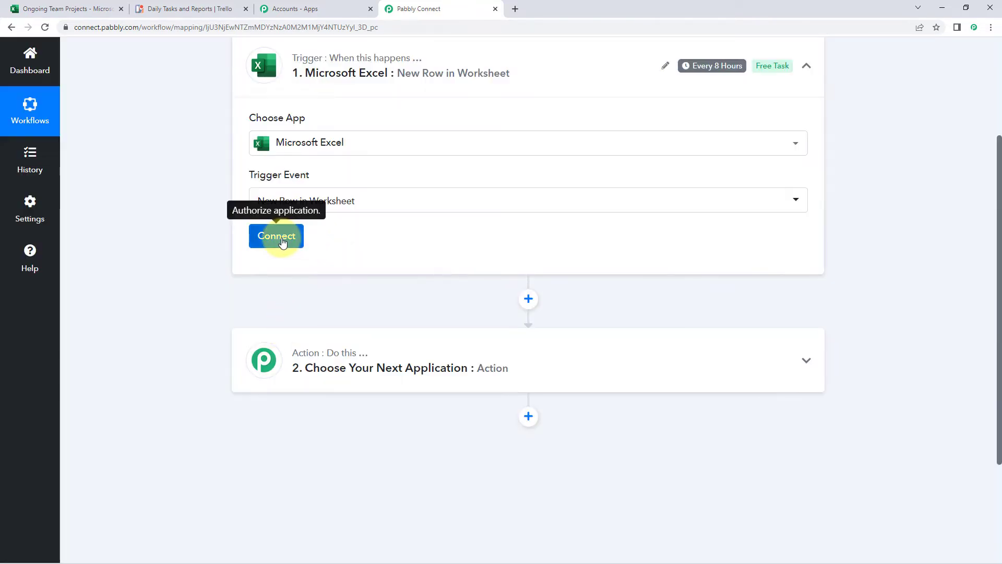
Add a new Microsoft Excel connection for the trigger and grant Pabbly Connect the requested Microsoft account permissions.
left_click(277, 237)
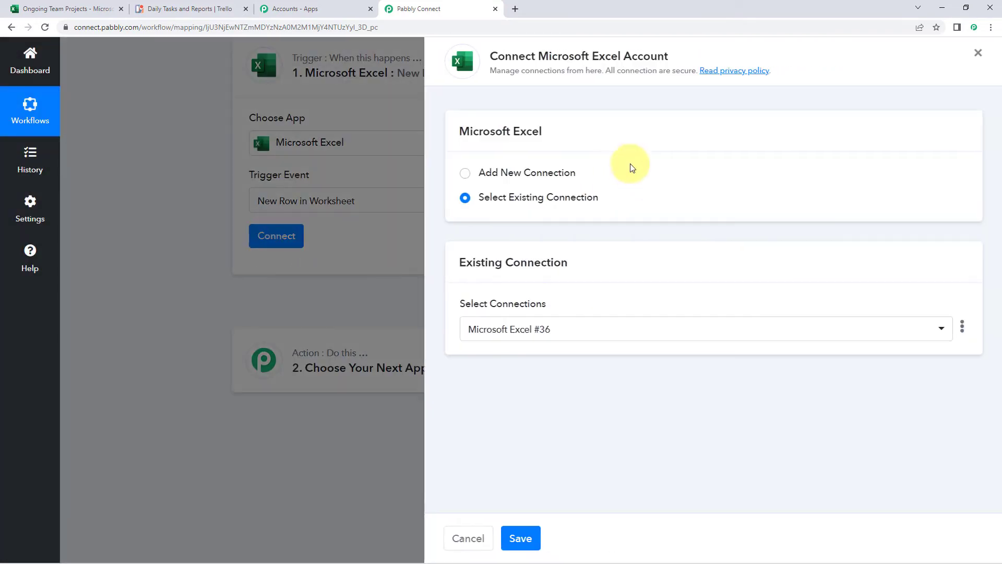
left_click(466, 175)
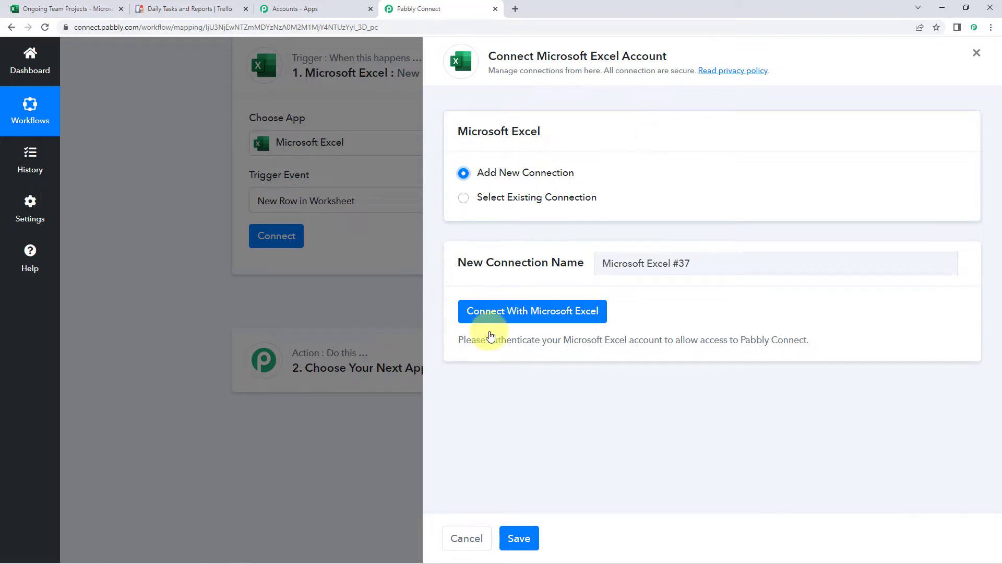
left_click(513, 324)
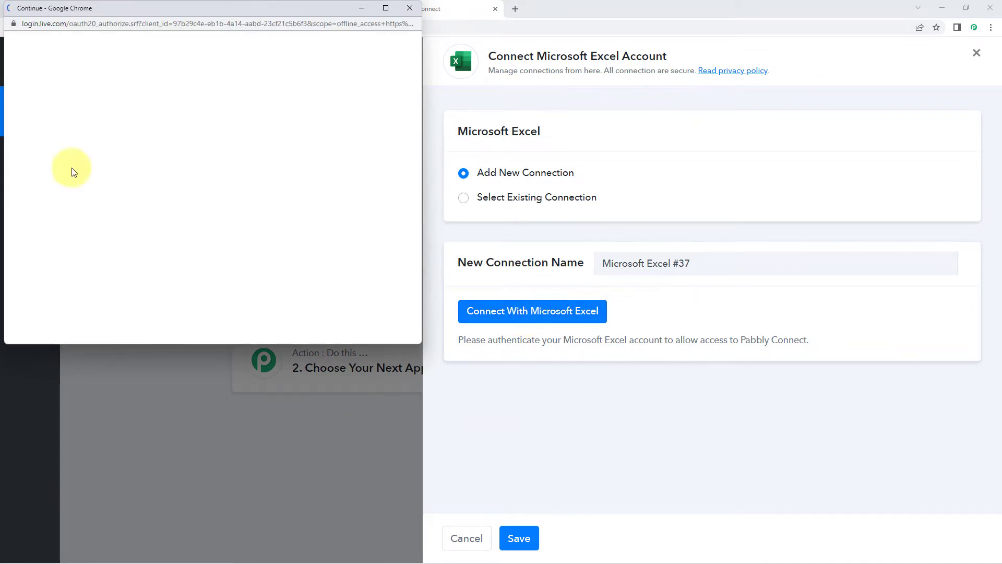
left_click_drag(158, 13, 158, 35)
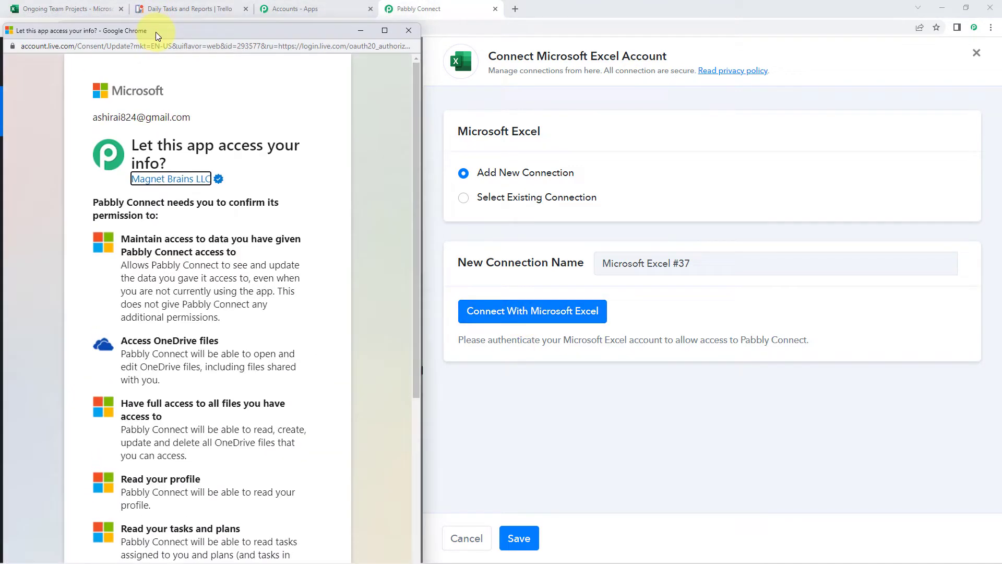
left_click(64, 7)
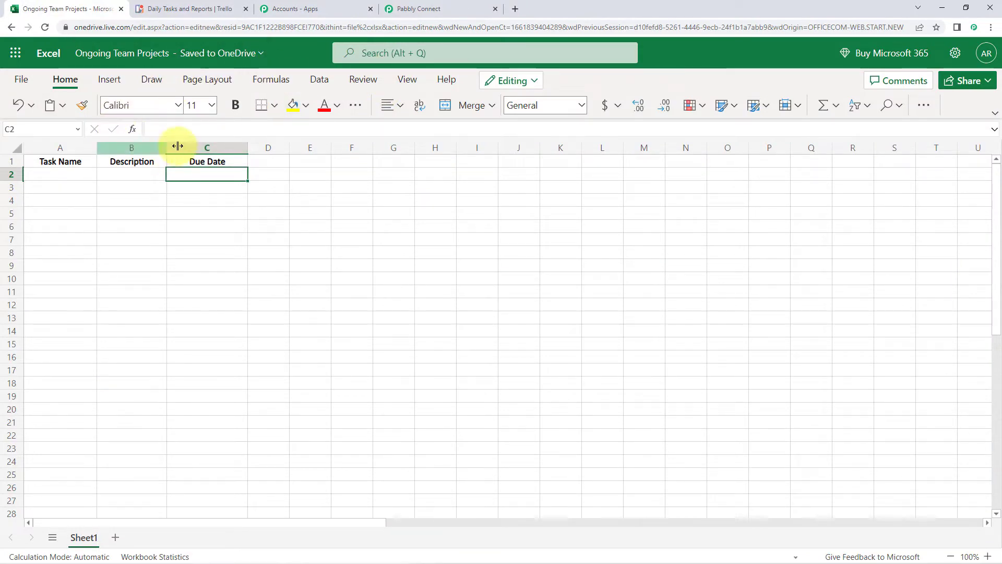
left_click(425, 9)
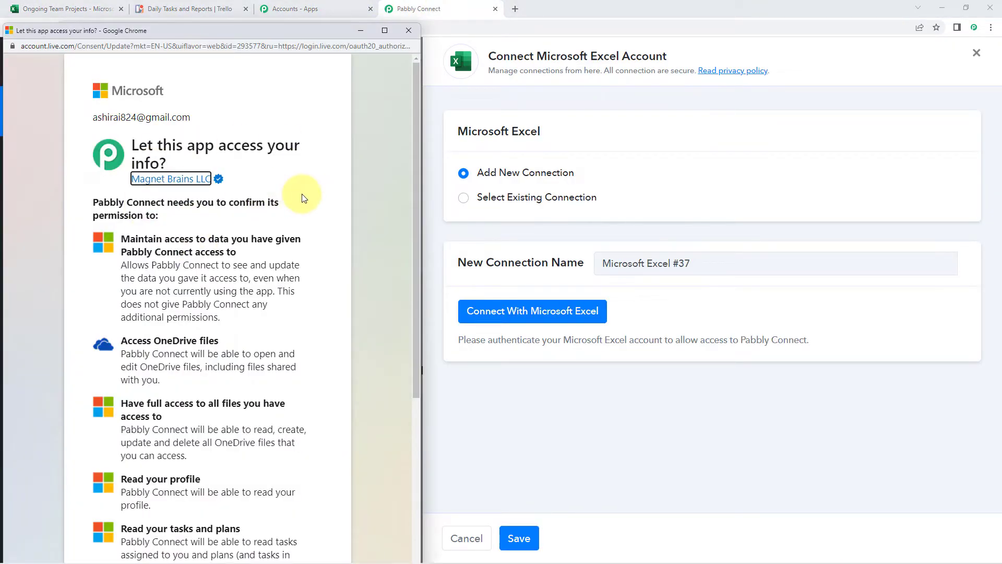
left_click(325, 204)
scroll(323, 204, "down", 5)
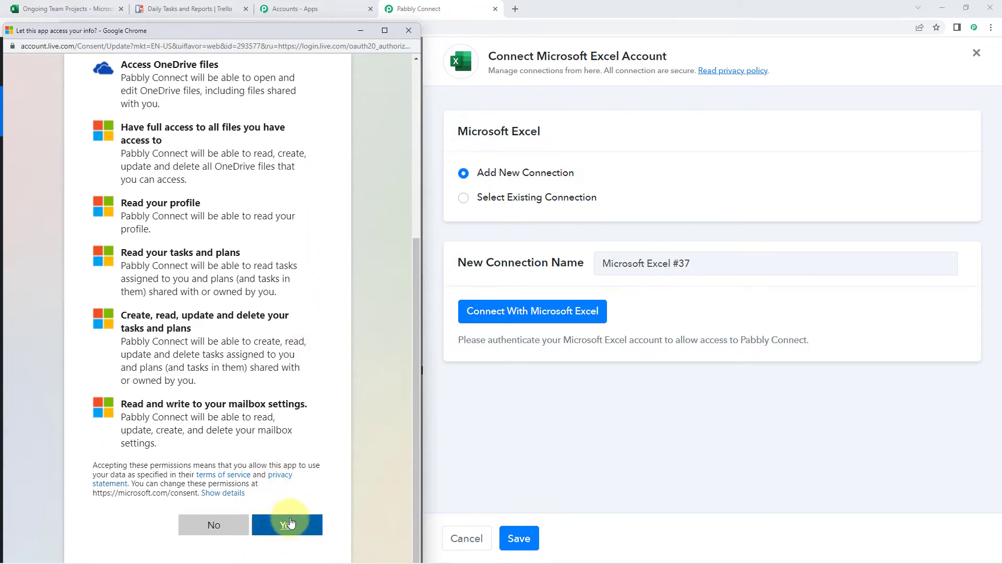
left_click(292, 524)
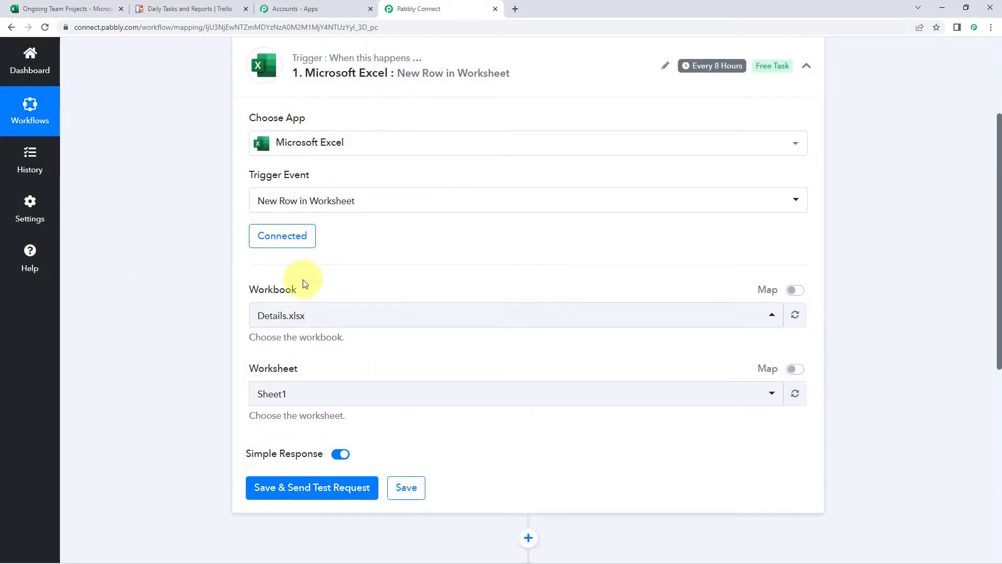
Set the trigger's workbook to Ongoing Team Projects.xlsx, checking its columns in Excel and the Daily Tasks and Reports board in Trello.
left_click(347, 316)
scroll(172, 284, "down", 3)
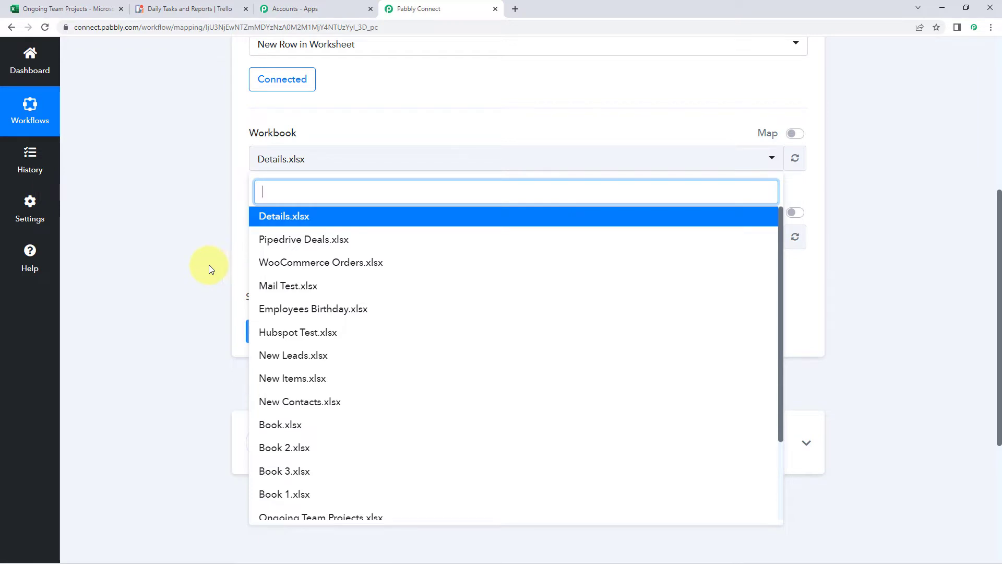
left_click(59, 7)
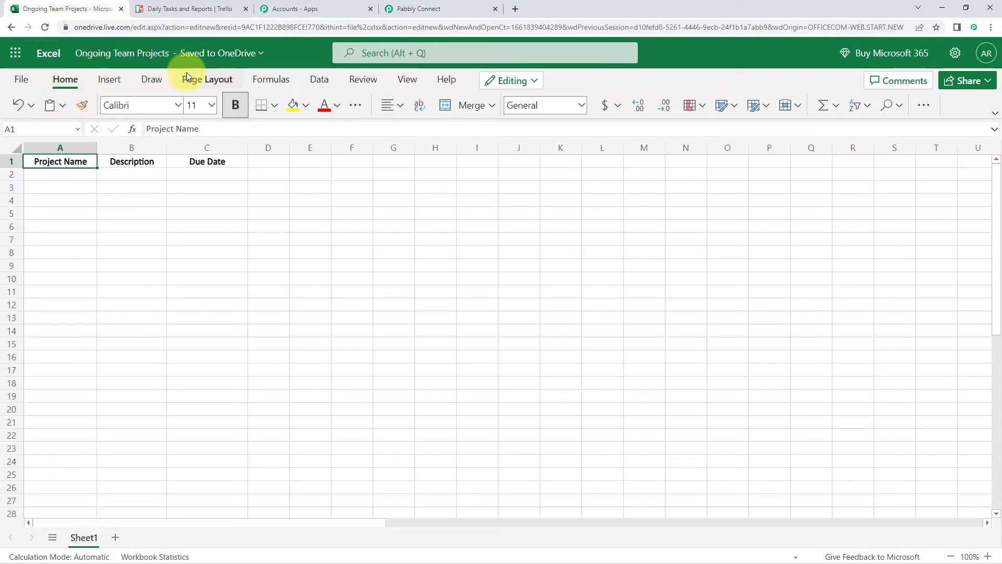
left_click(84, 174)
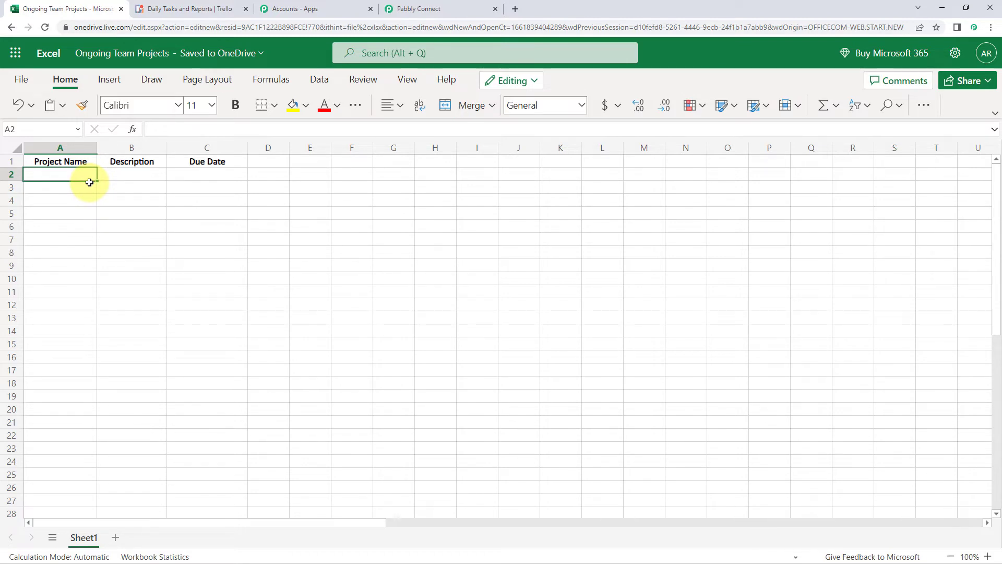
left_click(128, 177)
left_click(206, 175)
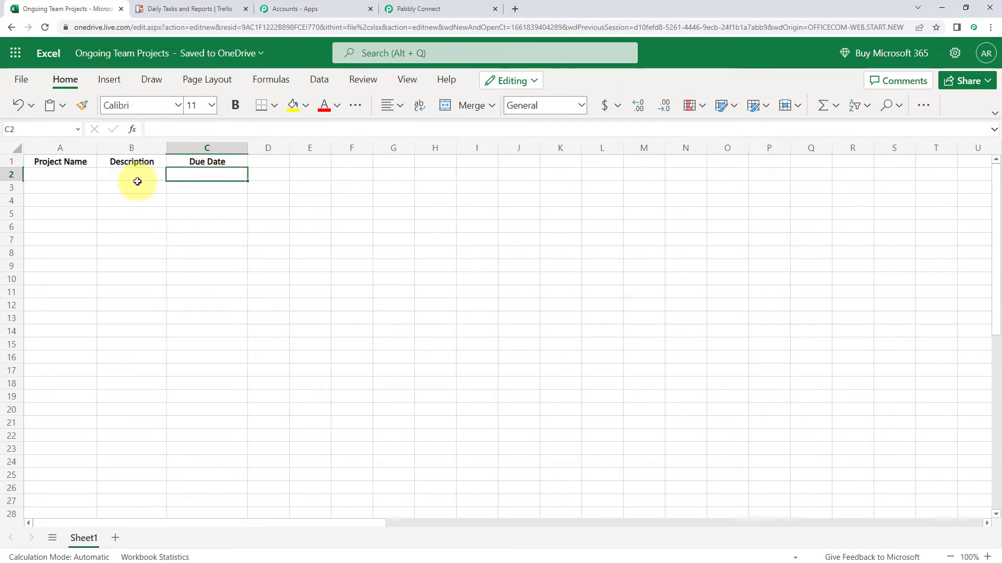
left_click(181, 9)
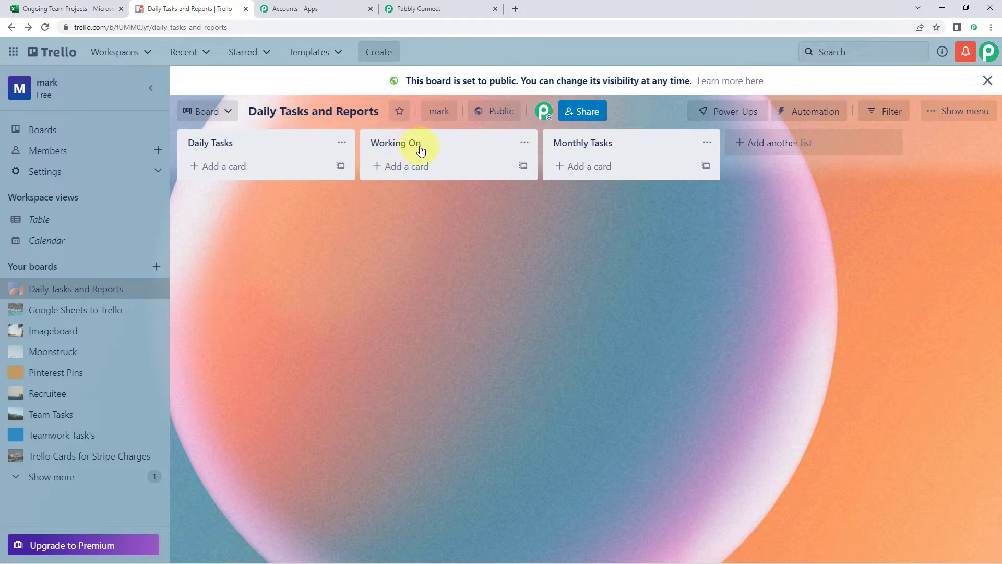
left_click(14, 7)
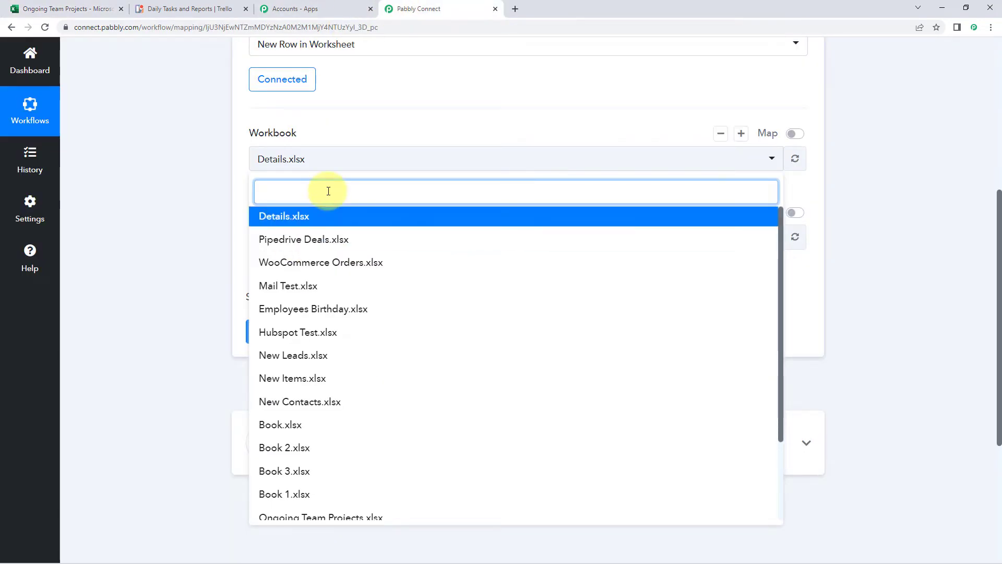
type("on")
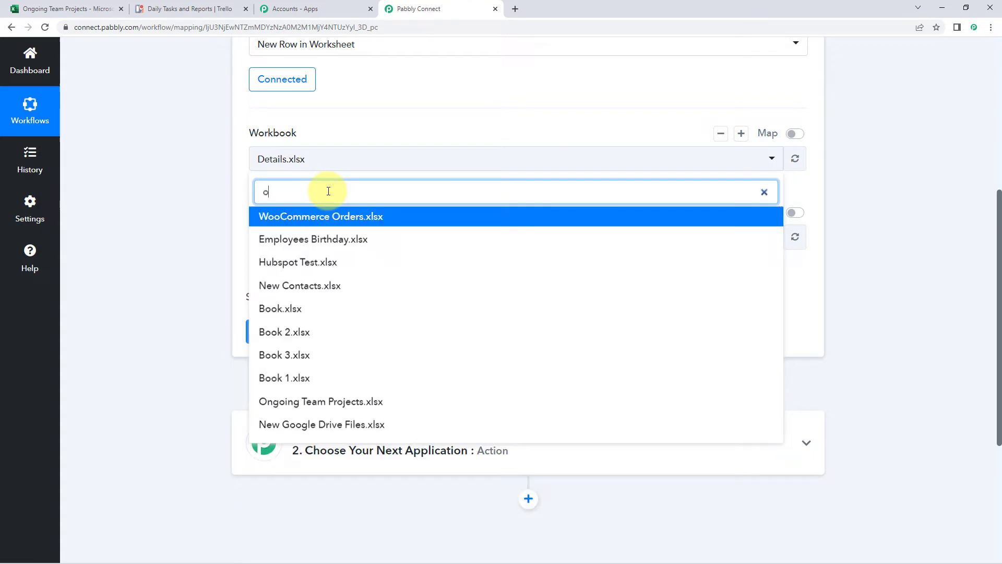
left_click(355, 127)
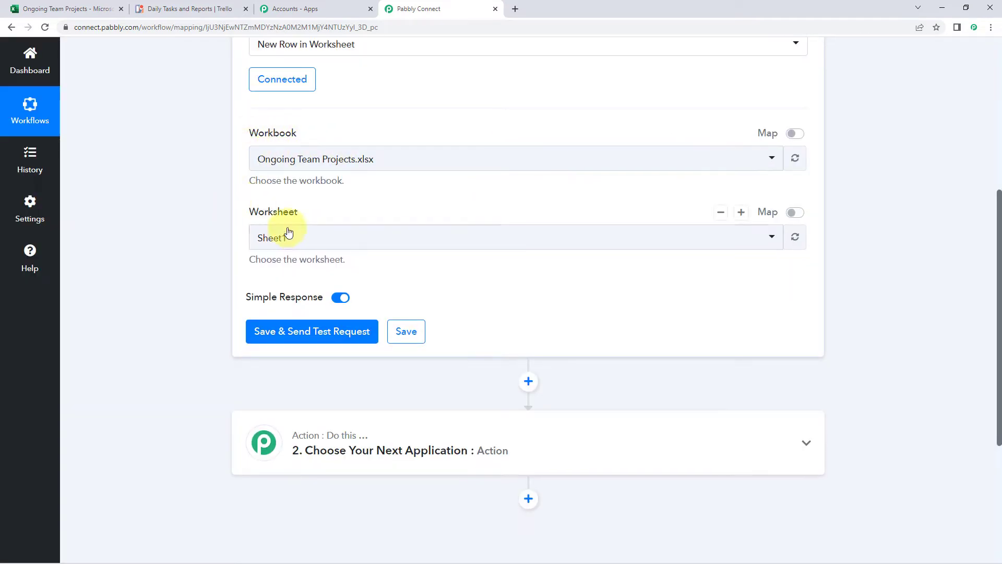
Check the sheet name in the Excel workbook and select Sheet1 as the trigger's worksheet.
left_click(32, 9)
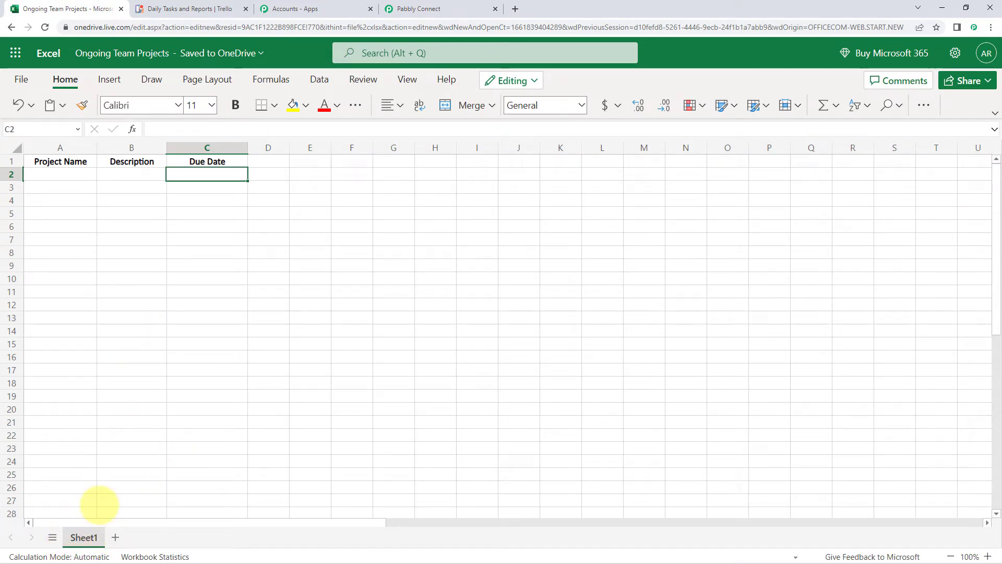
left_click(418, 9)
left_click(313, 241)
left_click(281, 303)
scroll(207, 259, "down", 1)
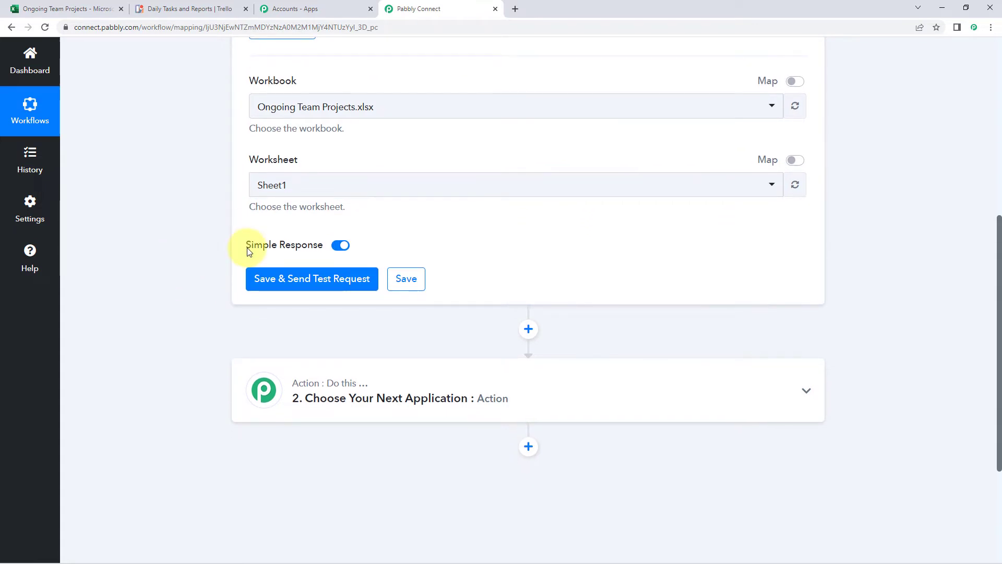
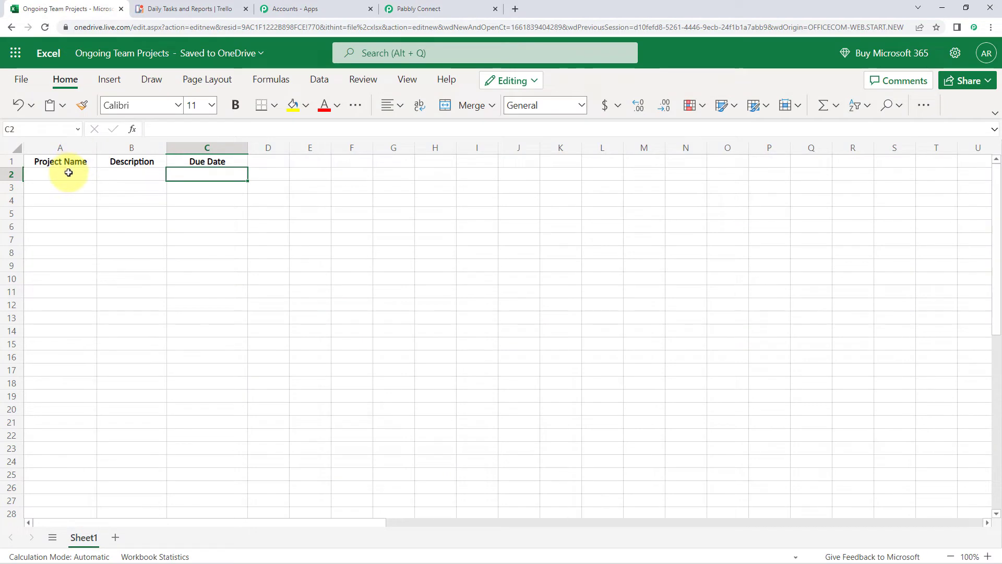
Enter "Microsoft To Do Integration" as the project name in cell A2.
left_click(68, 172)
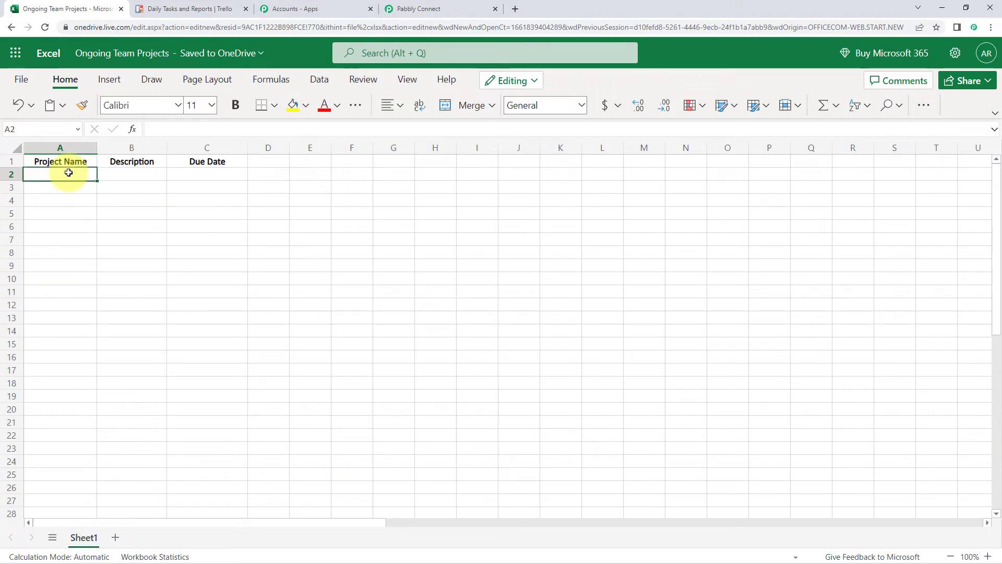
type("Microsof")
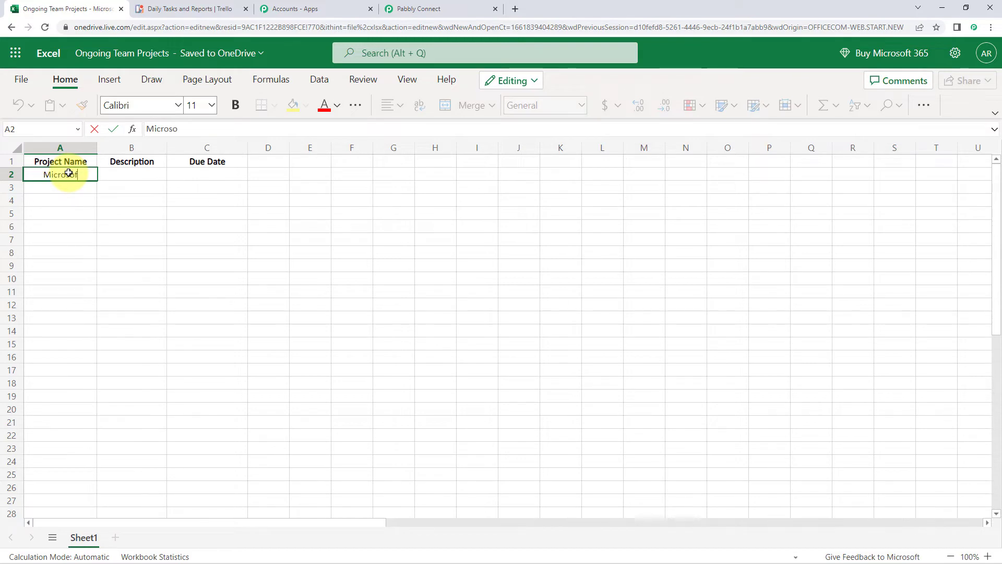
type("t To D")
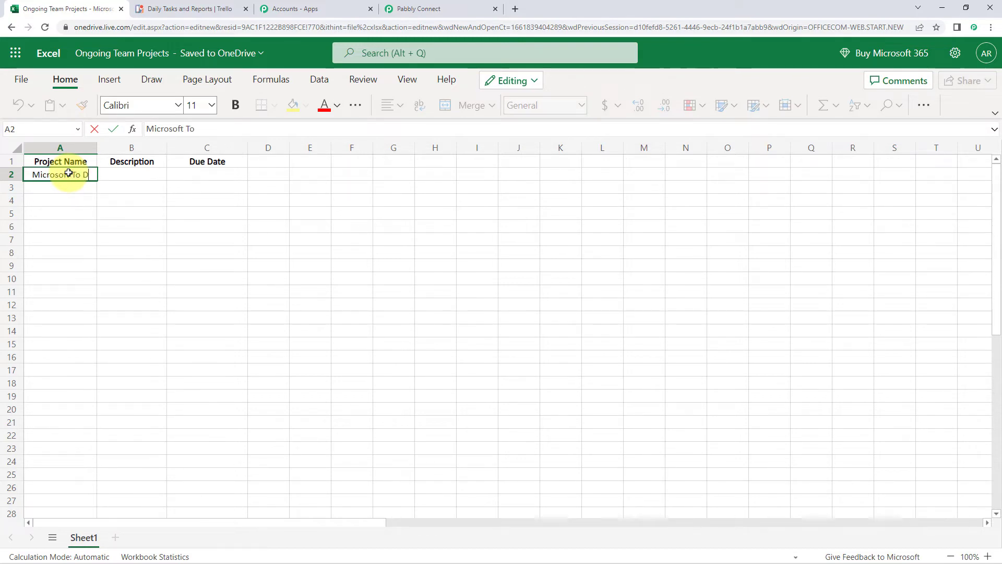
type("o Integra")
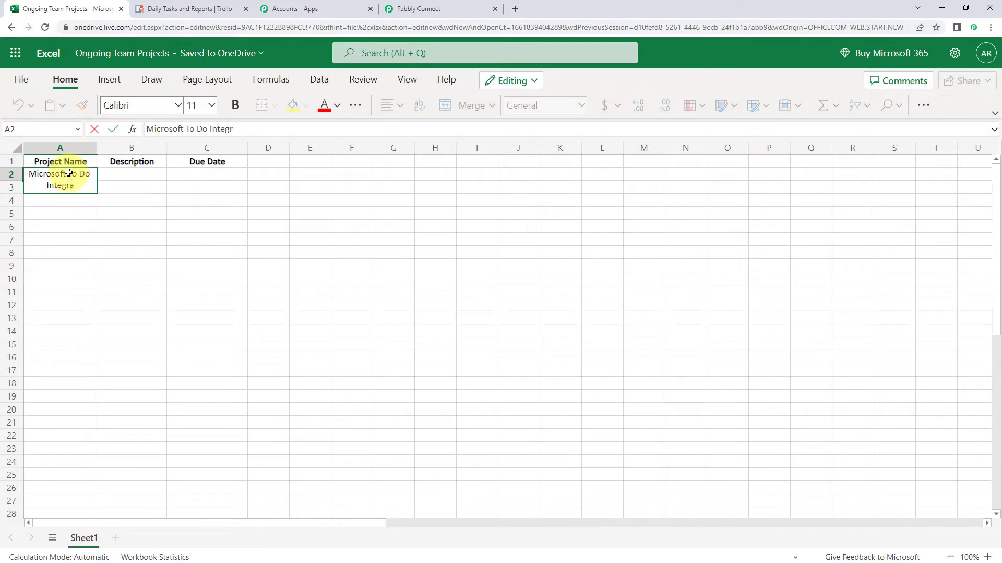
type("tion")
key("Tab")
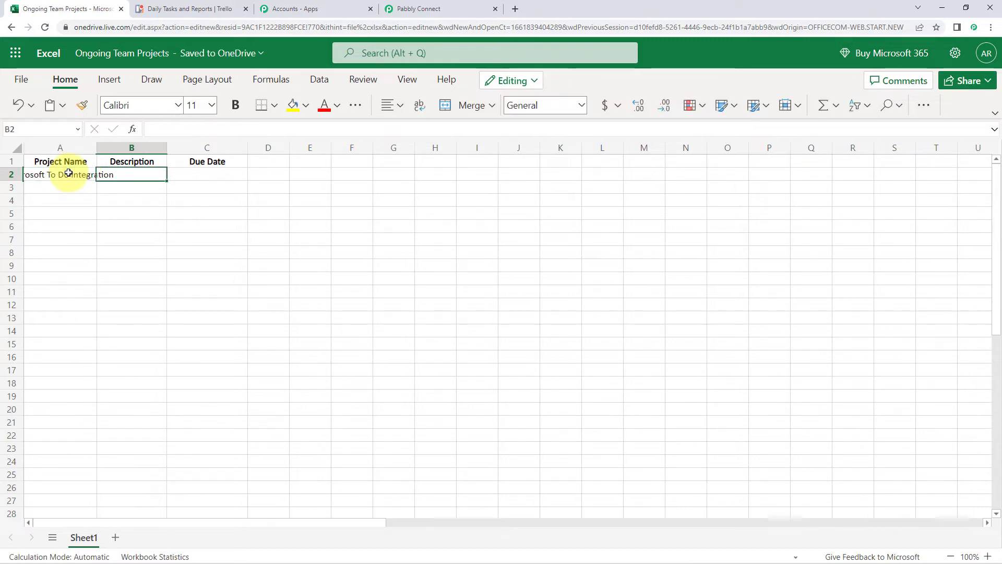
Enter "We have to integration Microsoft To Do with Pabbly Connect" as the description in cell B2.
double_click(123, 172)
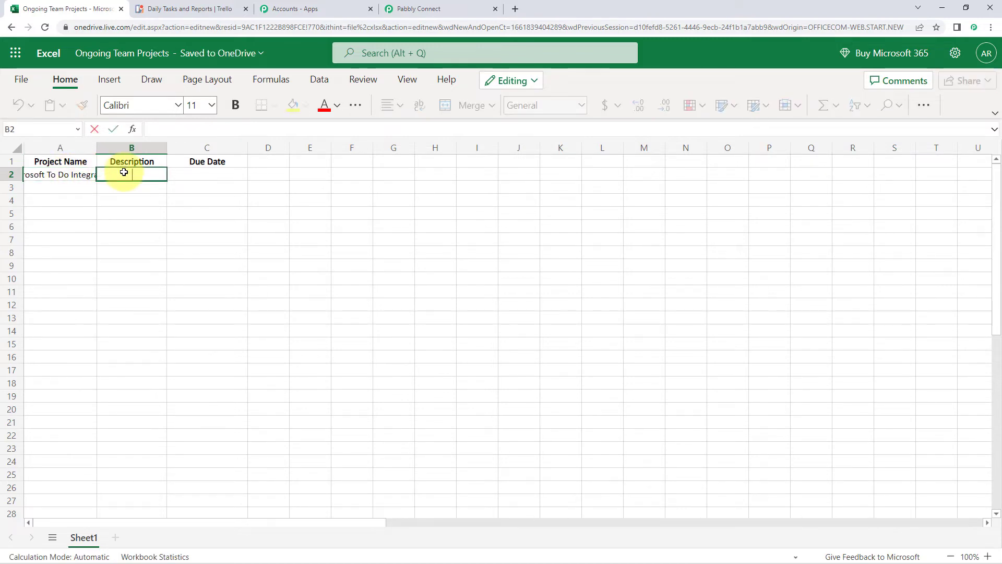
type("We have to ")
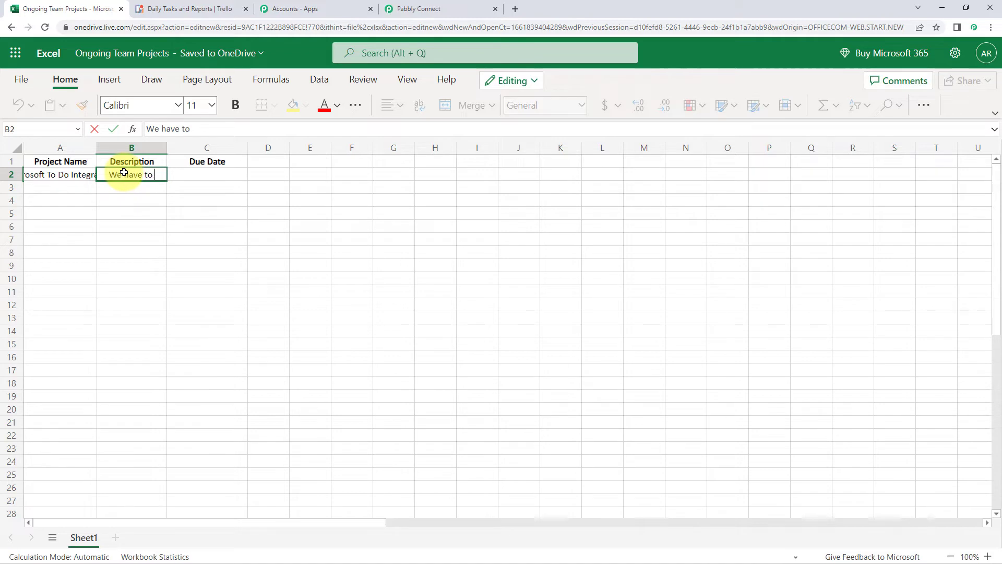
type("integ")
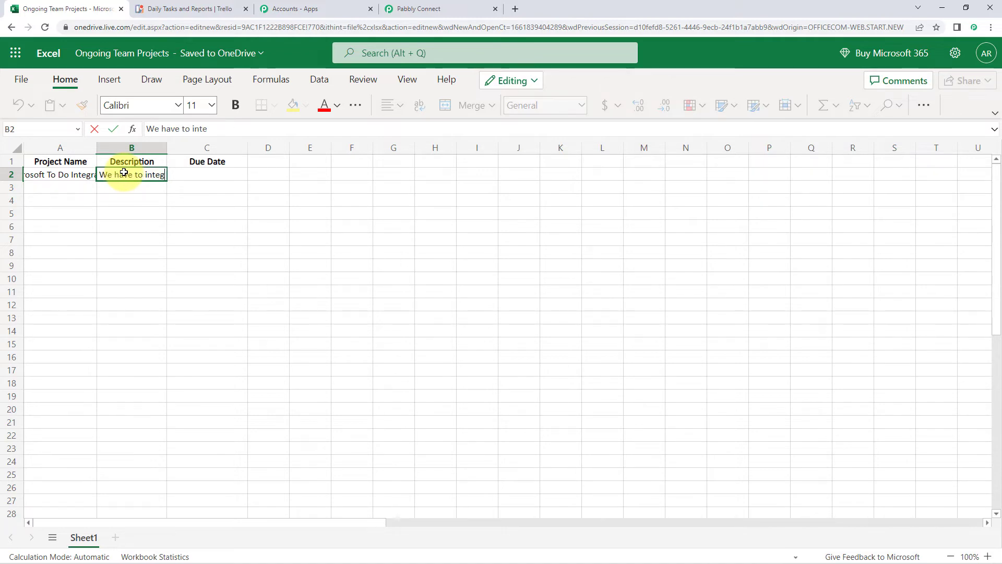
type("ration Micro")
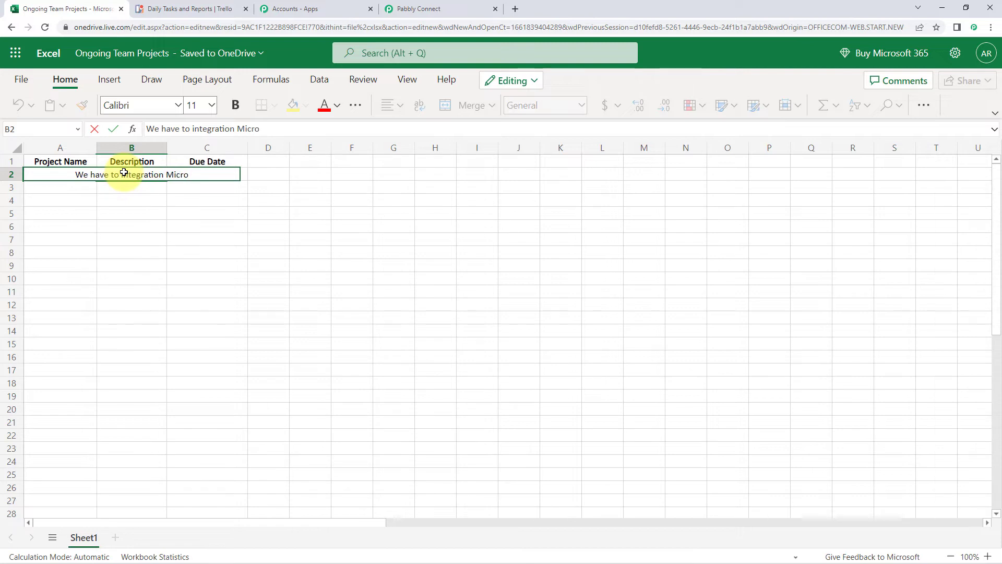
type("soft To ")
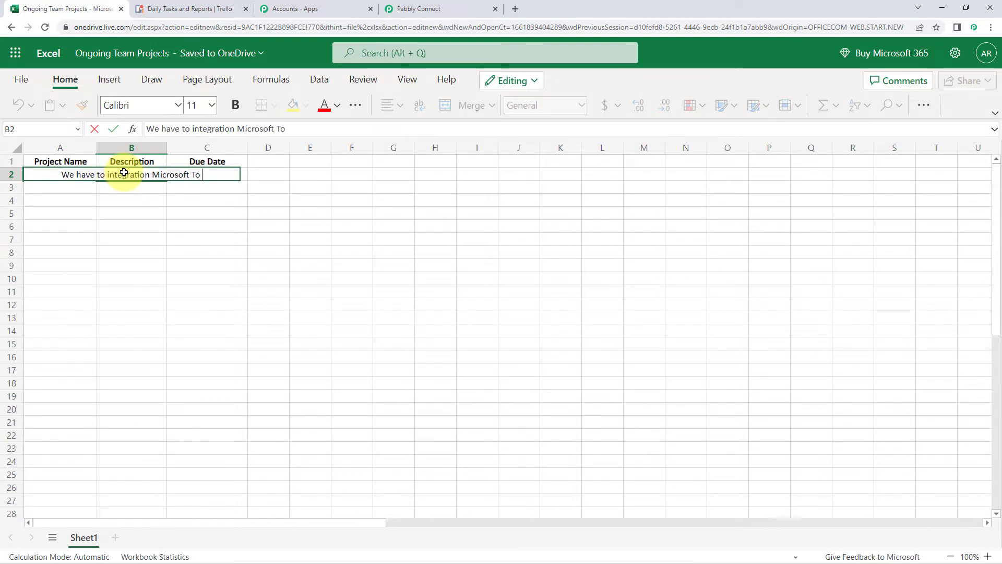
type("Do with Pabb")
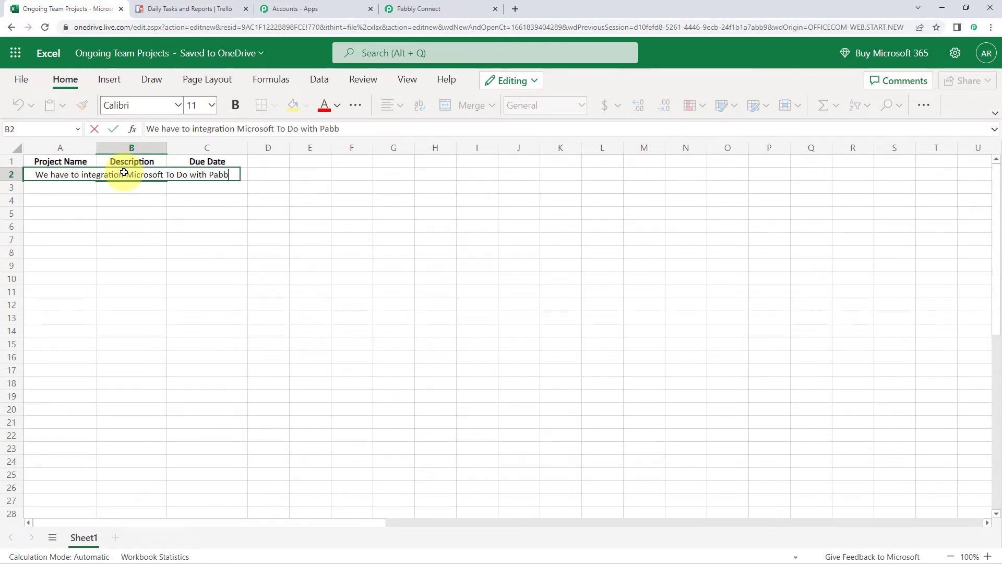
type("ly Connect")
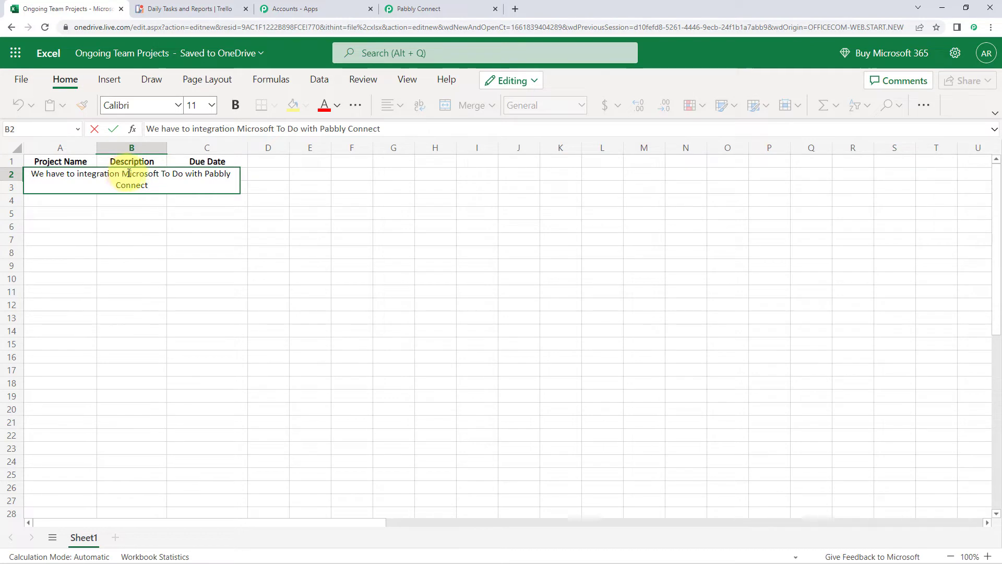
left_click(173, 213)
Widen the Project Name and Description columns and turn on text wrapping for row 2.
left_click_drag(97, 148, 128, 151)
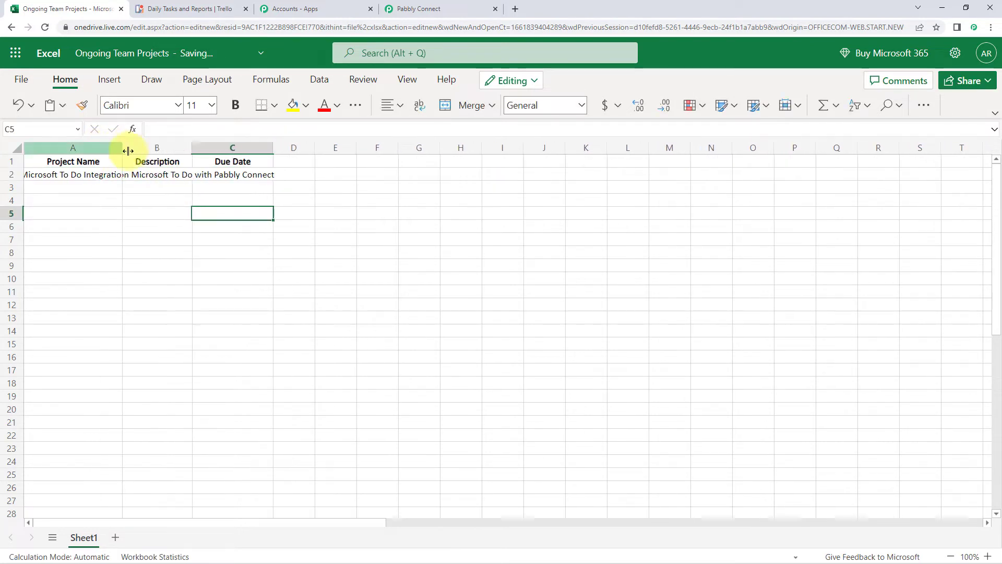
left_click_drag(192, 151, 215, 151)
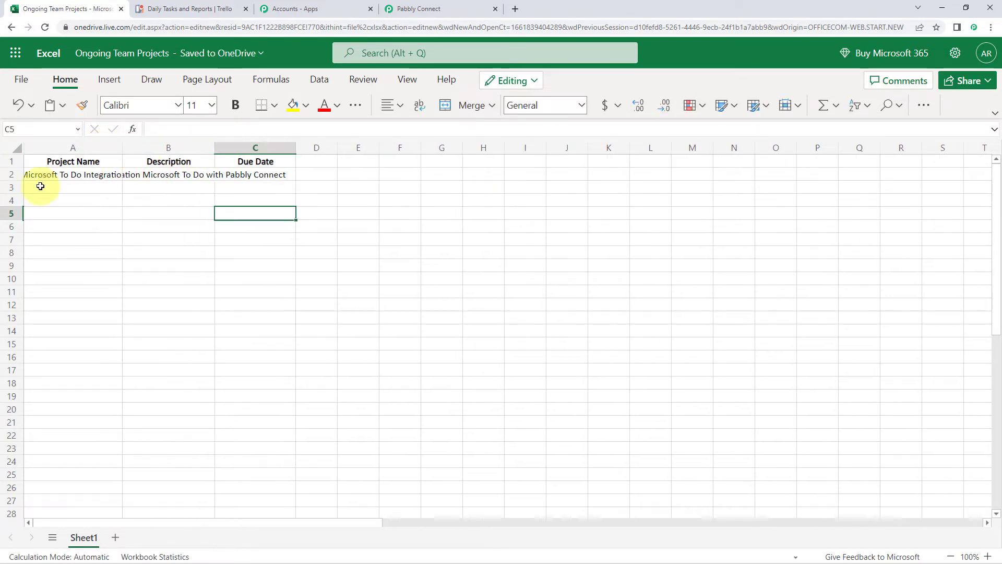
left_click(11, 178)
left_click(420, 105)
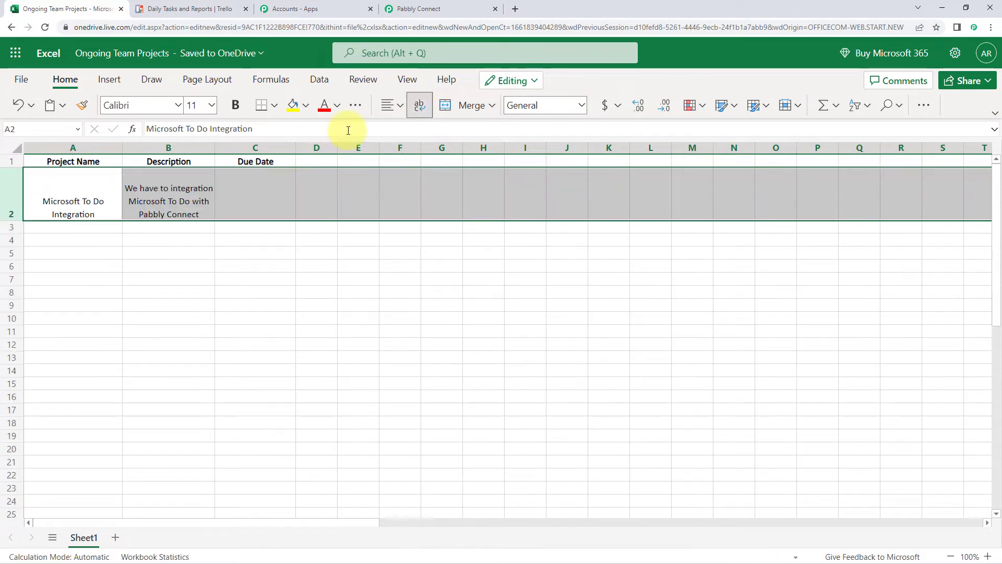
left_click(211, 202)
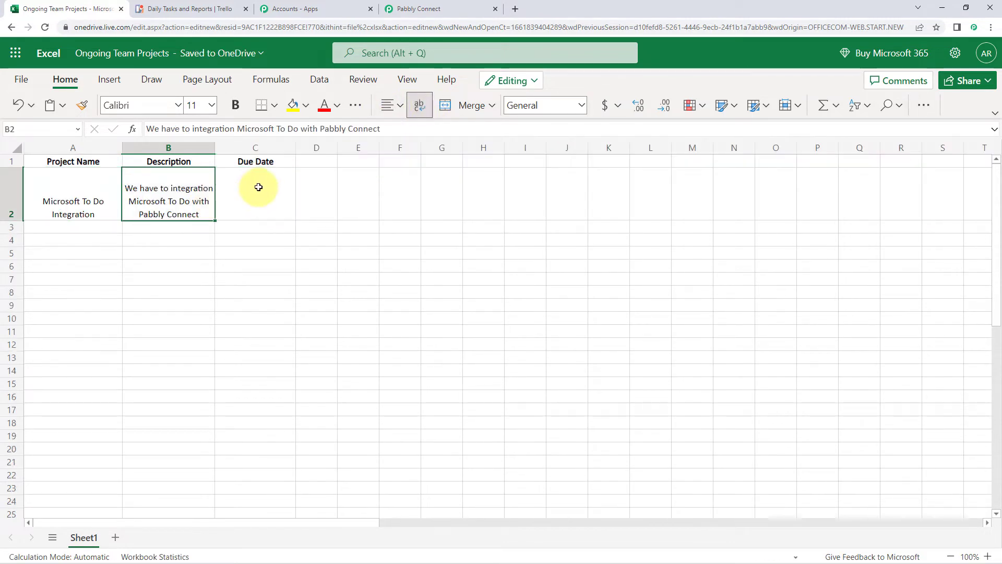
left_click(12, 195)
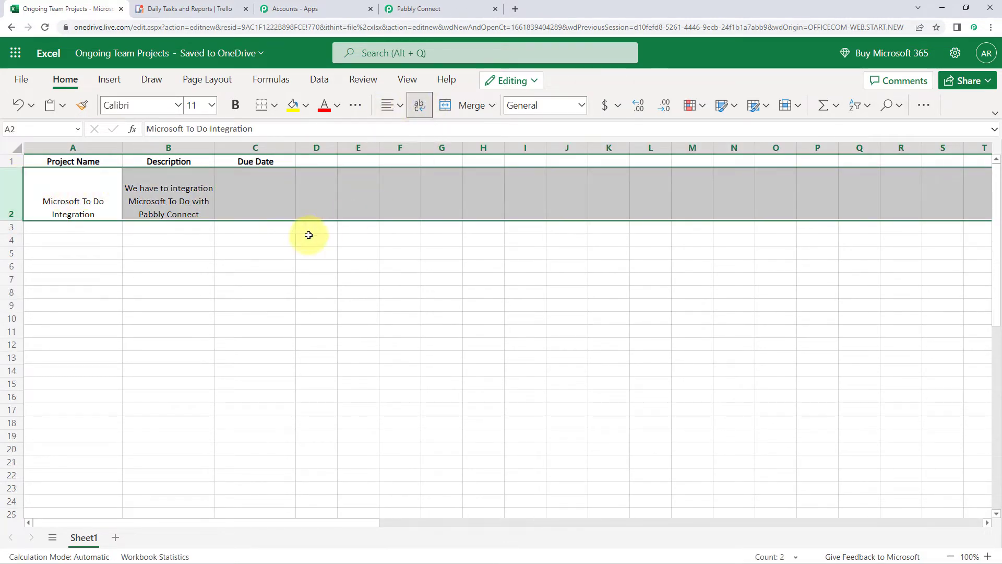
left_click(308, 235)
Enter 09/04/2022 as the due date in cell C2.
left_click(267, 189)
double_click(269, 189)
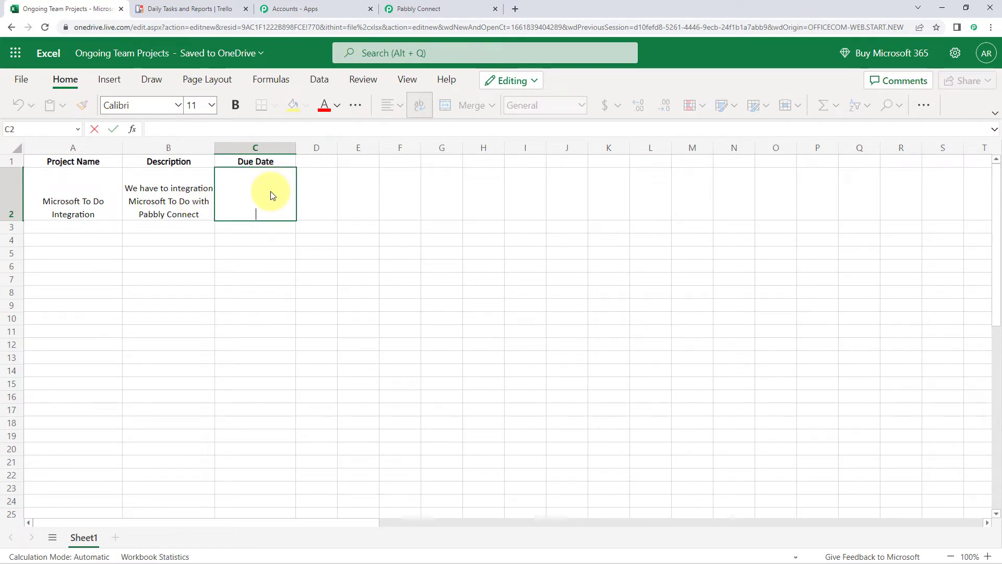
type("09/04/2022")
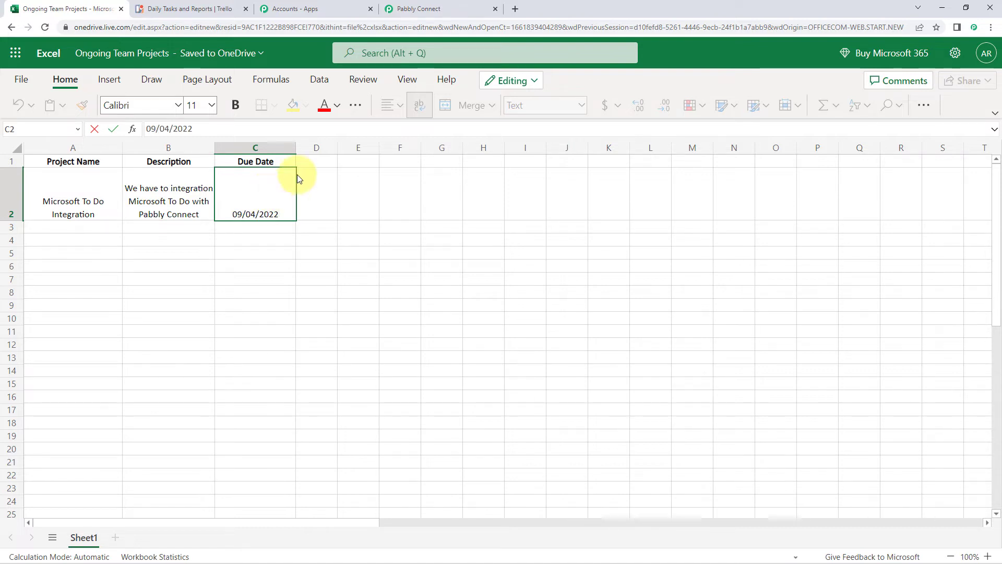
left_click(287, 237)
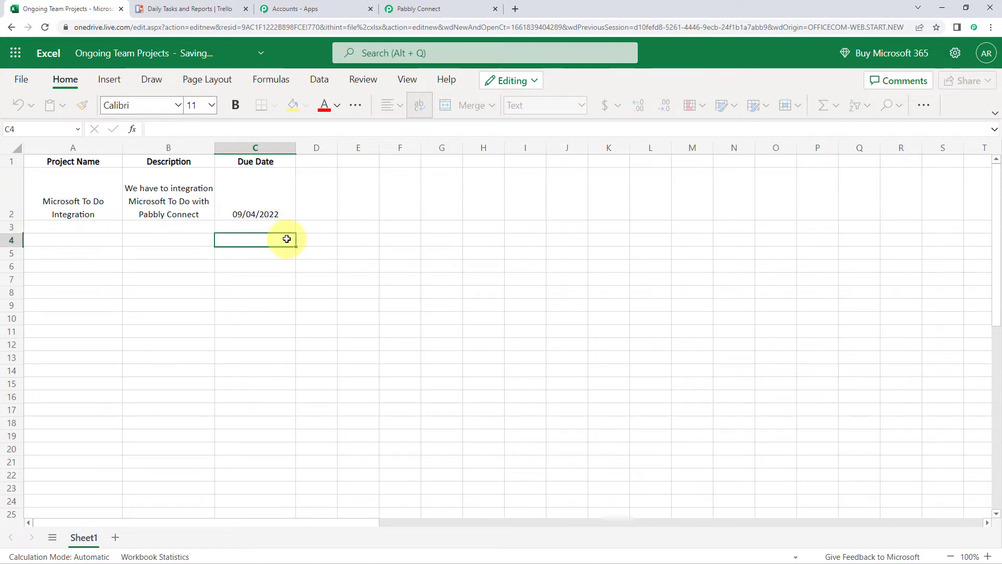
left_click(246, 193)
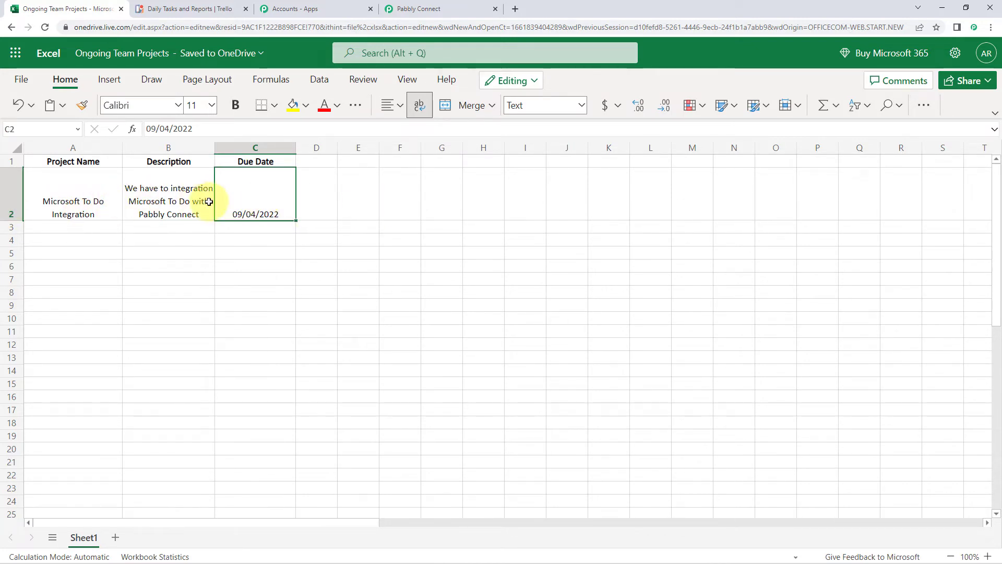
Switch to Pabbly Connect, save the Excel trigger and send a test request.
left_click(419, 8)
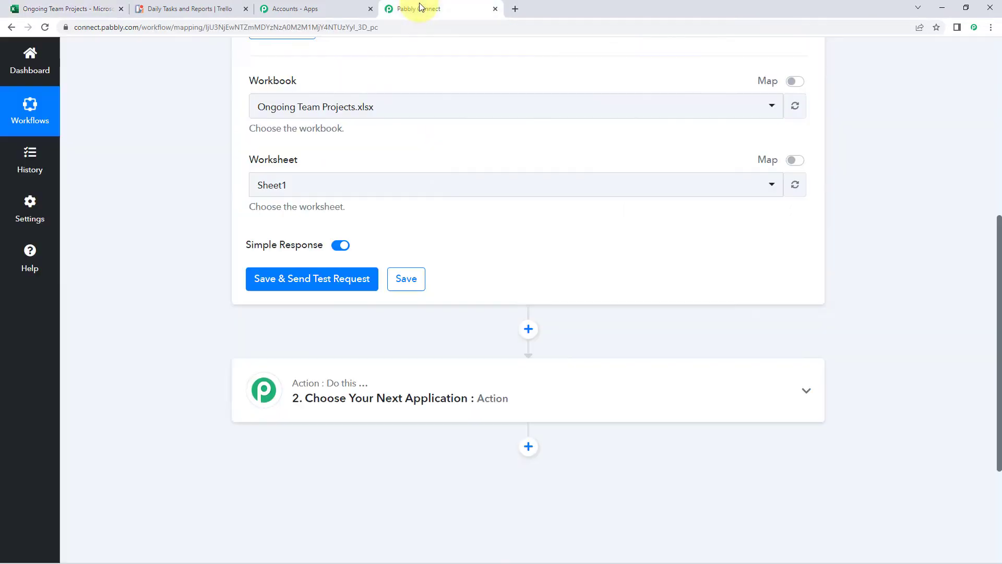
left_click(313, 277)
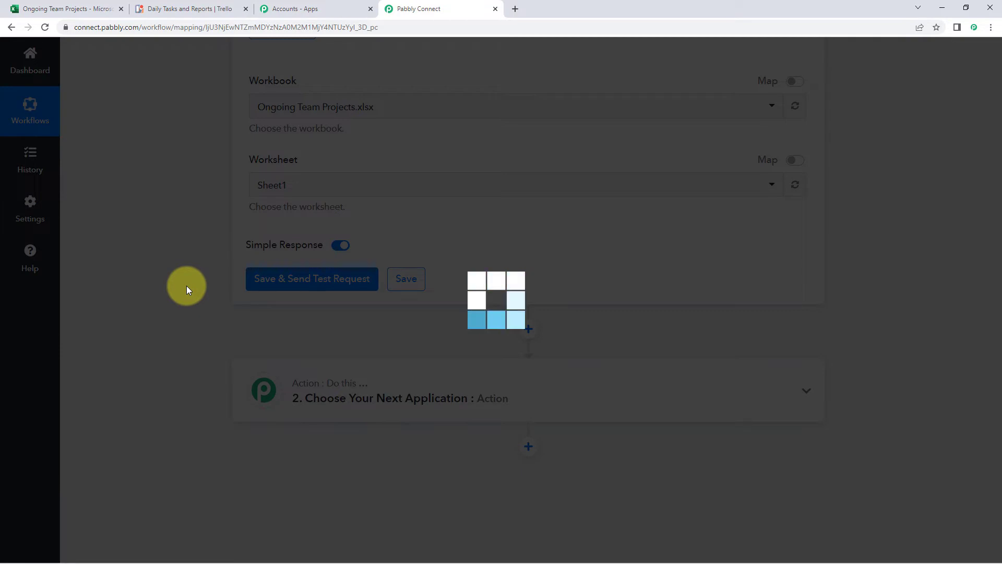
scroll(553, 270, "down", 1)
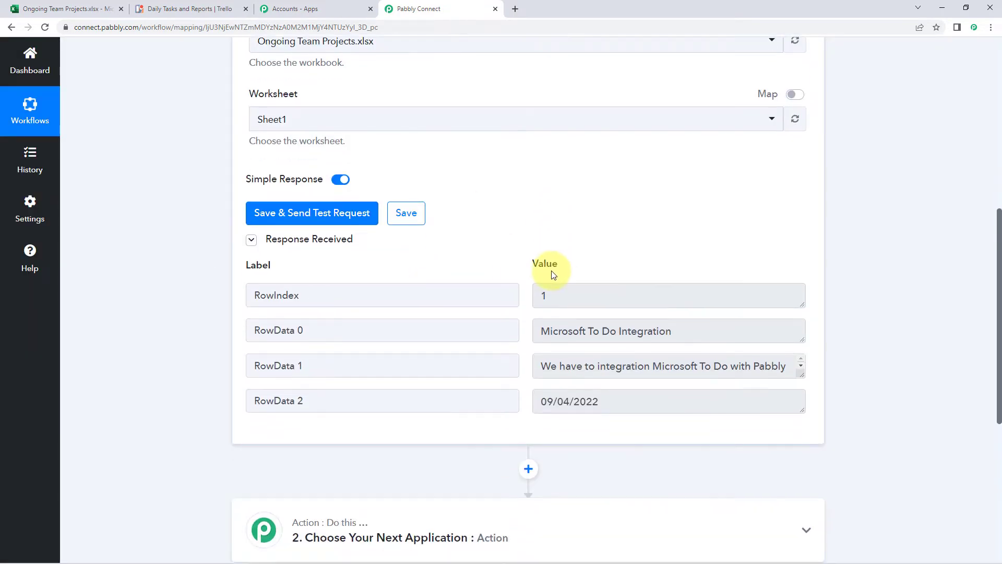
scroll(554, 274, "down", 1)
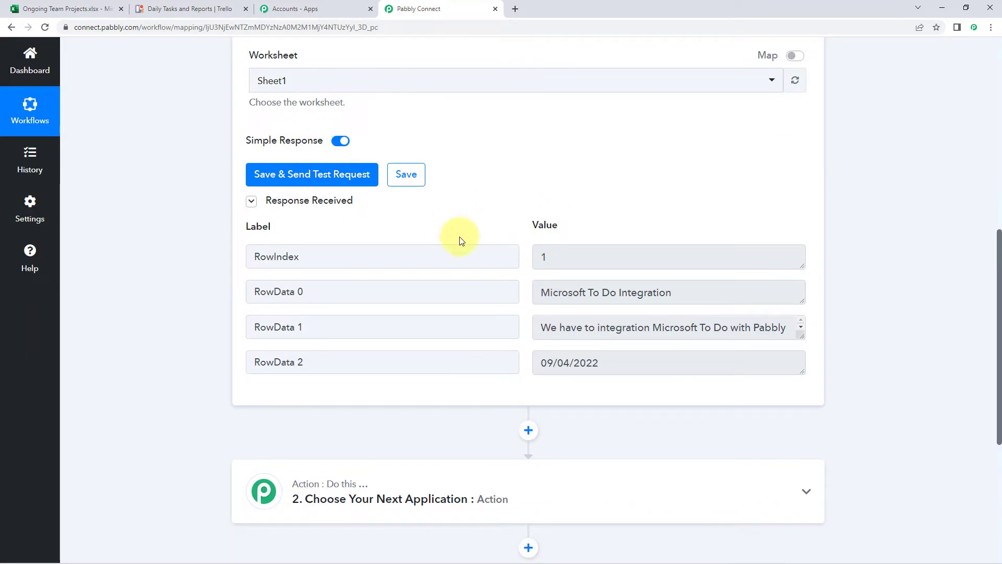
Compare the project name, description and due date in the trigger response with row 2 in Excel, enlarging the RowData 1 value box.
left_click(60, 7)
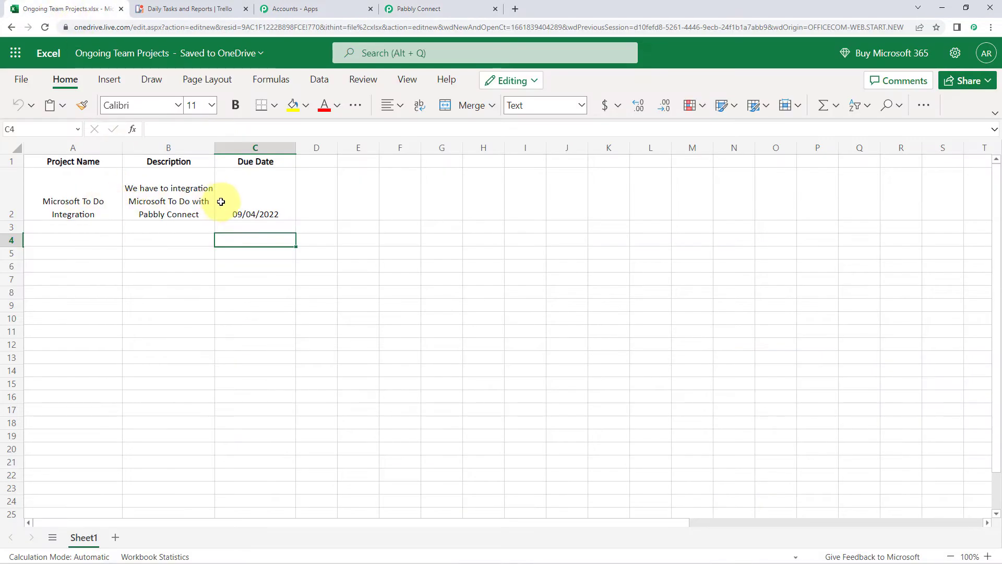
left_click(424, 10)
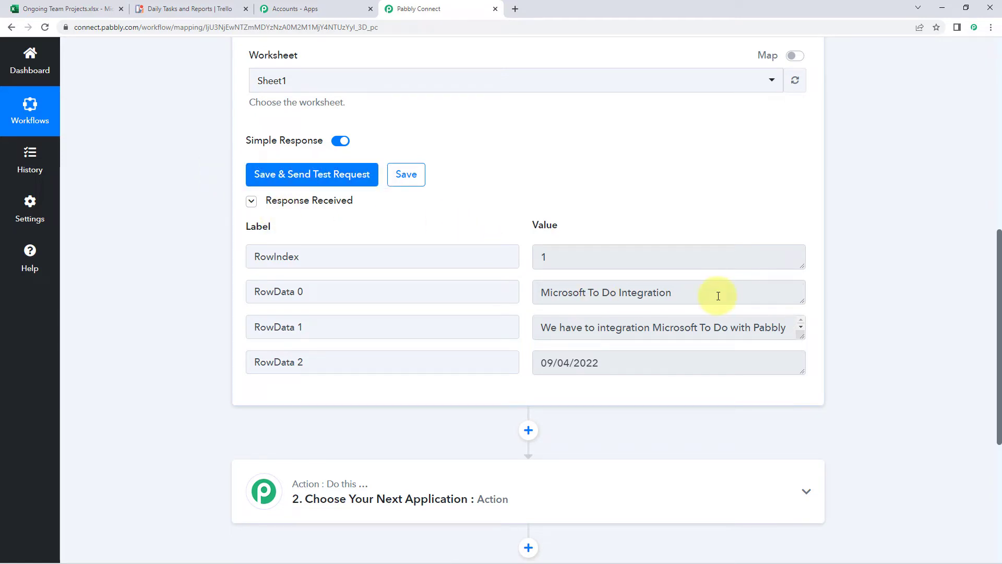
left_click(74, 9)
left_click(94, 194)
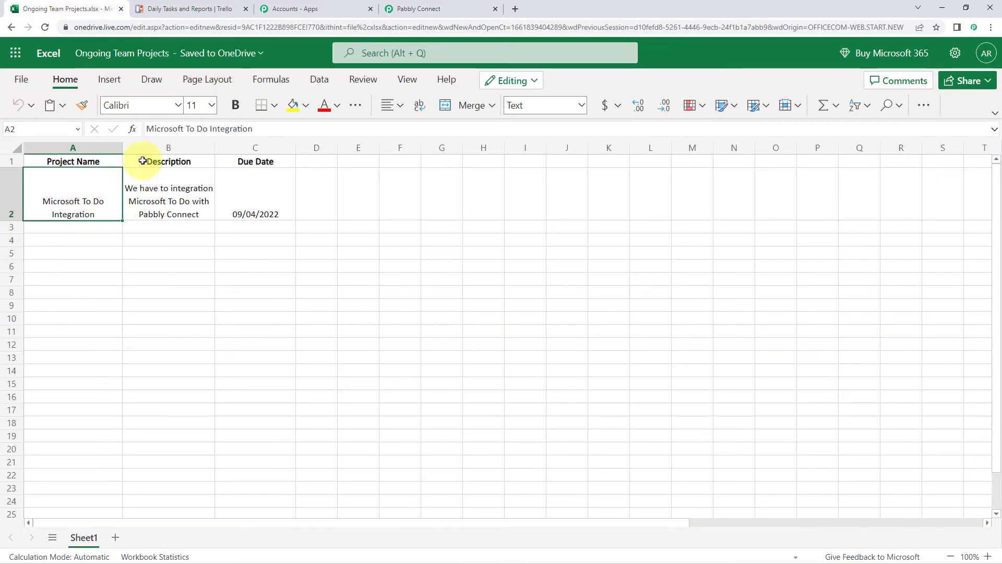
left_click(418, 8)
left_click_drag(670, 293, 542, 293)
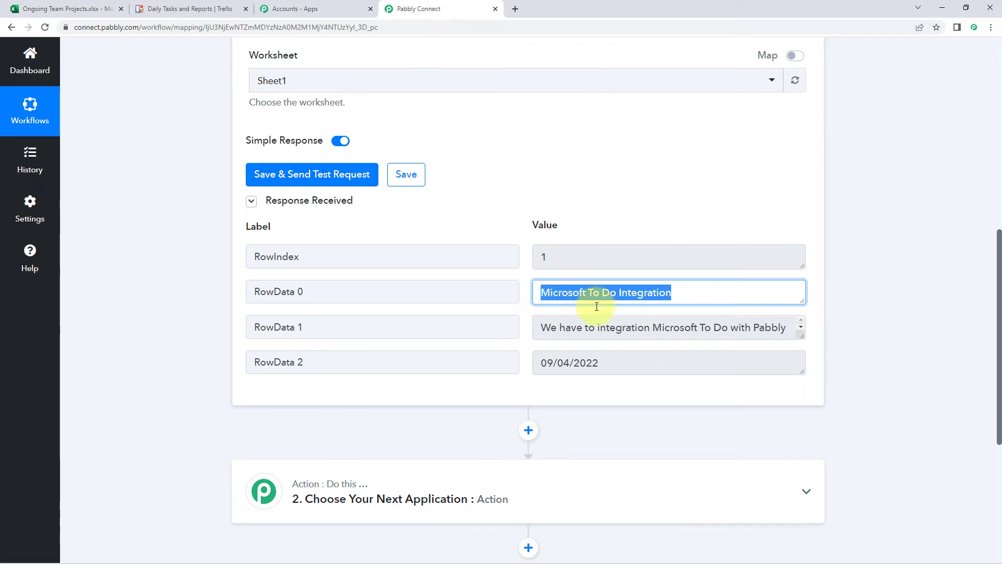
left_click(800, 336)
left_click_drag(802, 340, 805, 378)
left_click(626, 407)
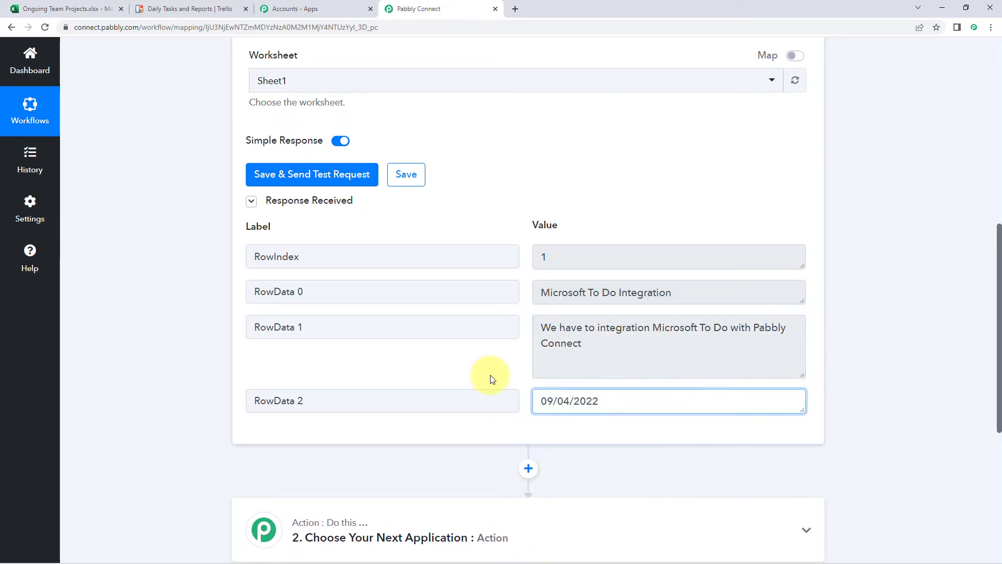
left_click(31, 4)
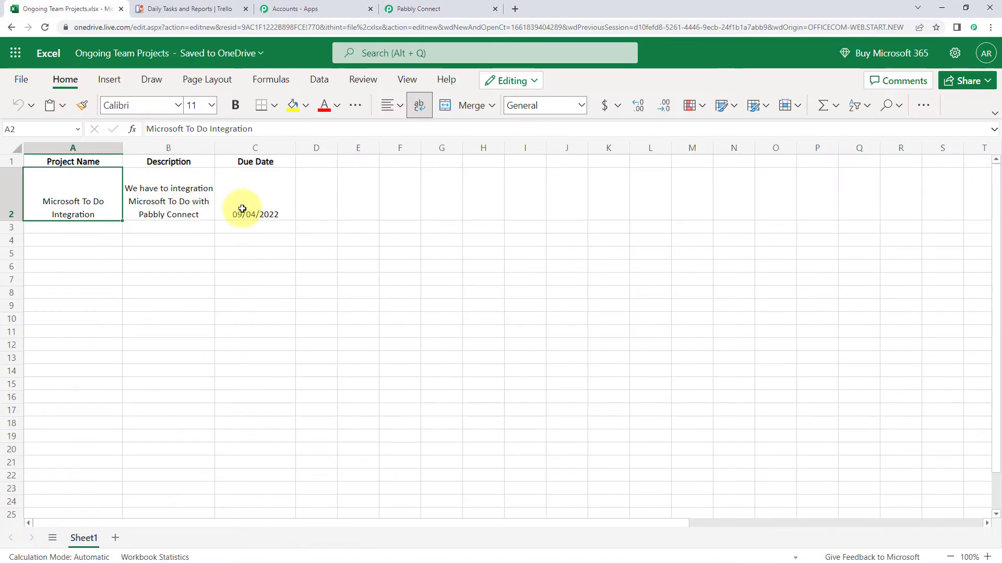
left_click(415, 9)
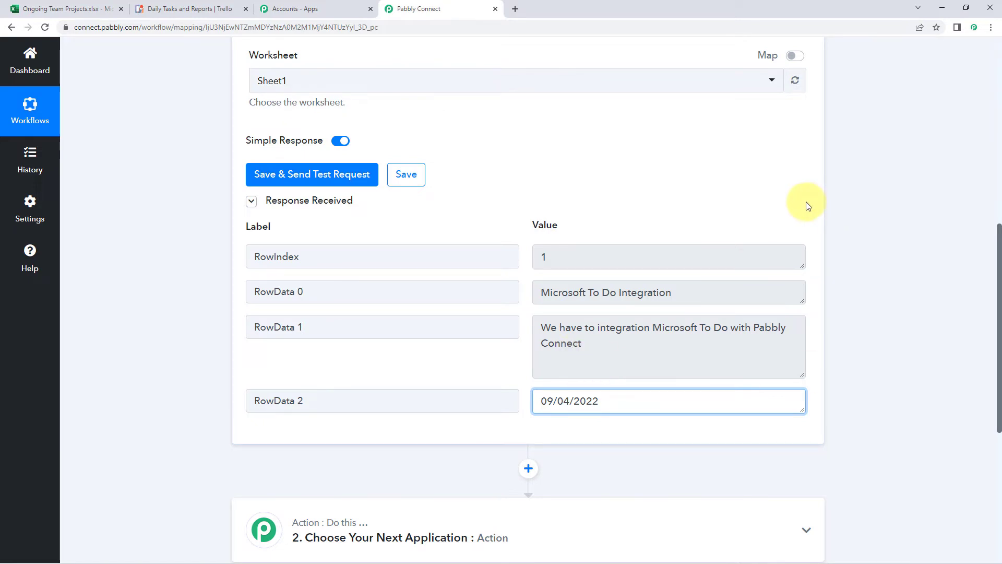
Choose Trello as the application for the workflow's second step.
scroll(805, 210, "down", 6)
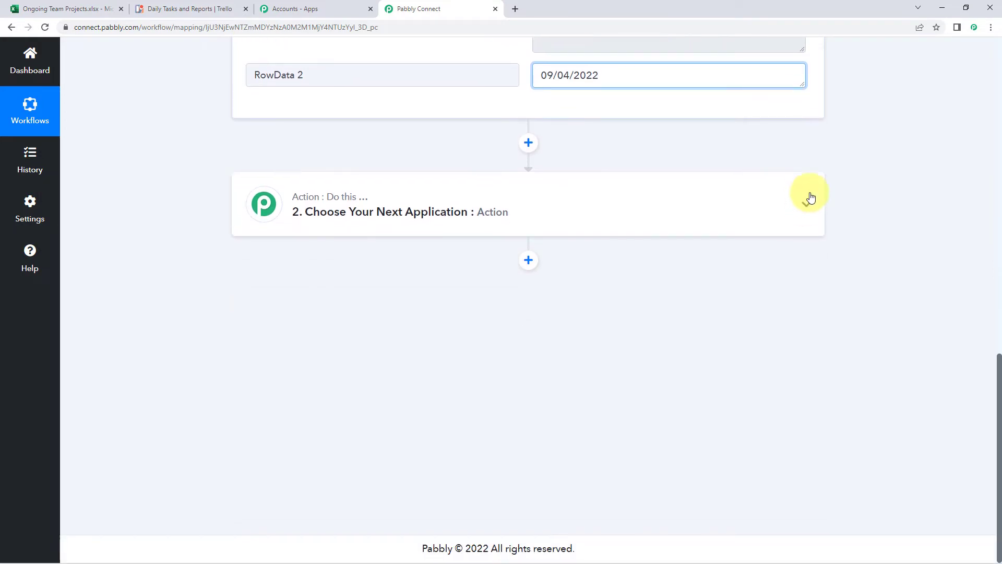
left_click(543, 203)
scroll(188, 252, "down", 1)
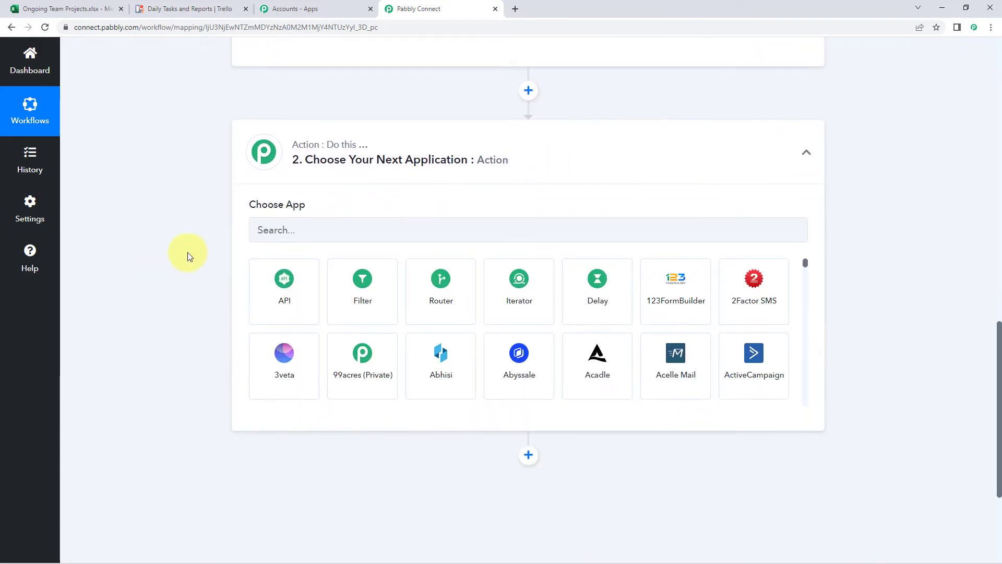
left_click(289, 239)
type("Te")
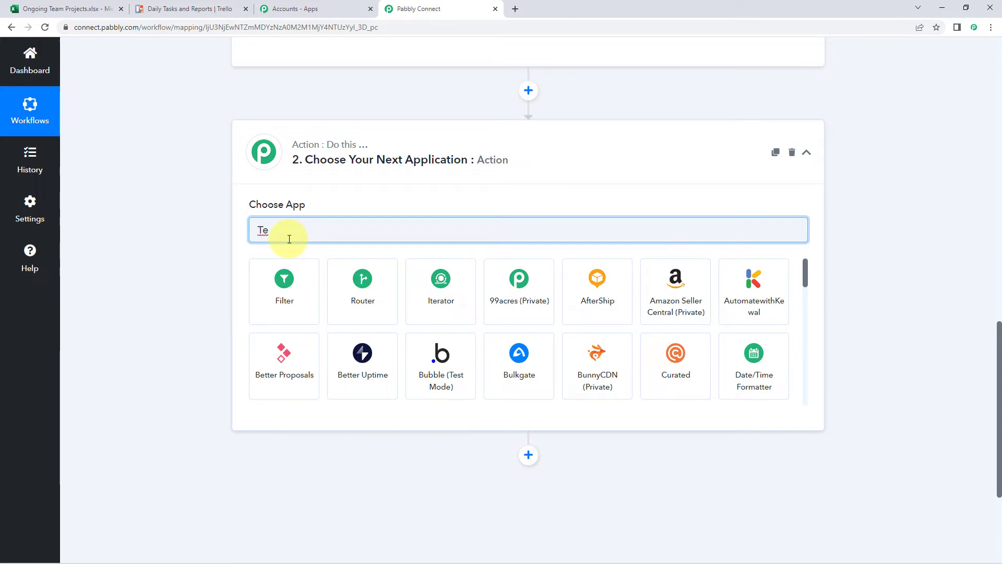
key("BackSpace")
type("re")
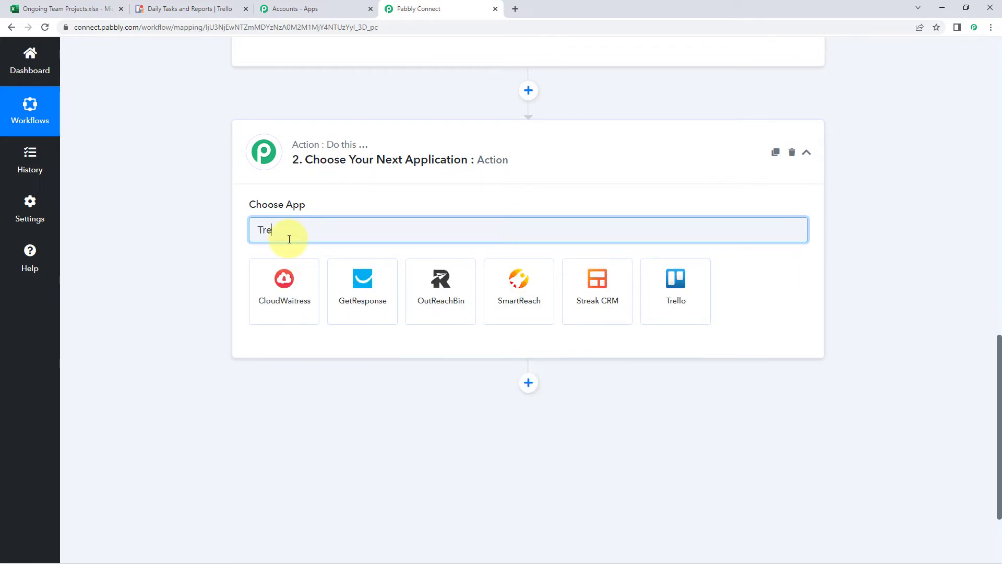
left_click(668, 284)
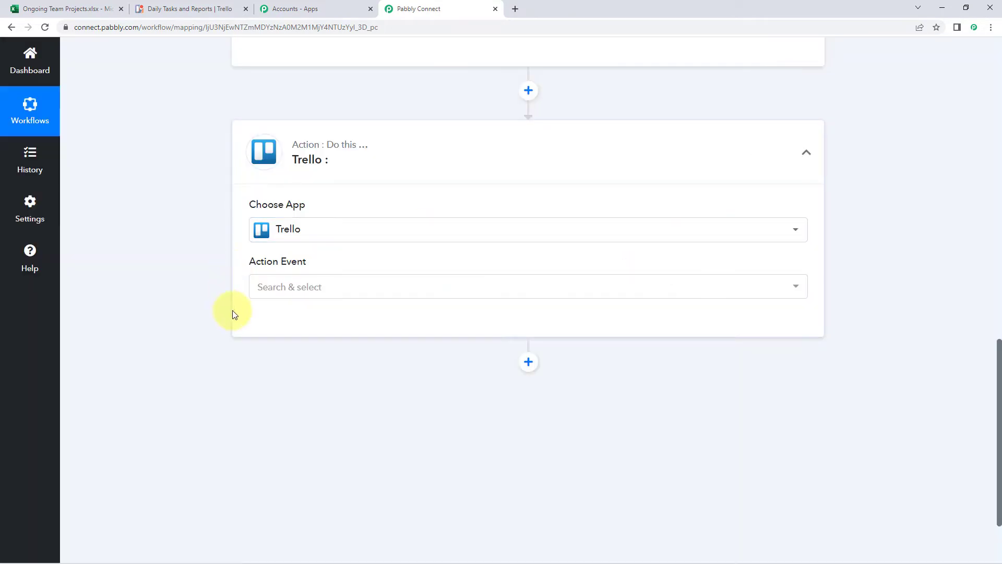
Set the Trello action event to Create a Card (With Plain Text type Description).
left_click(353, 285)
scroll(150, 269, "down", 2)
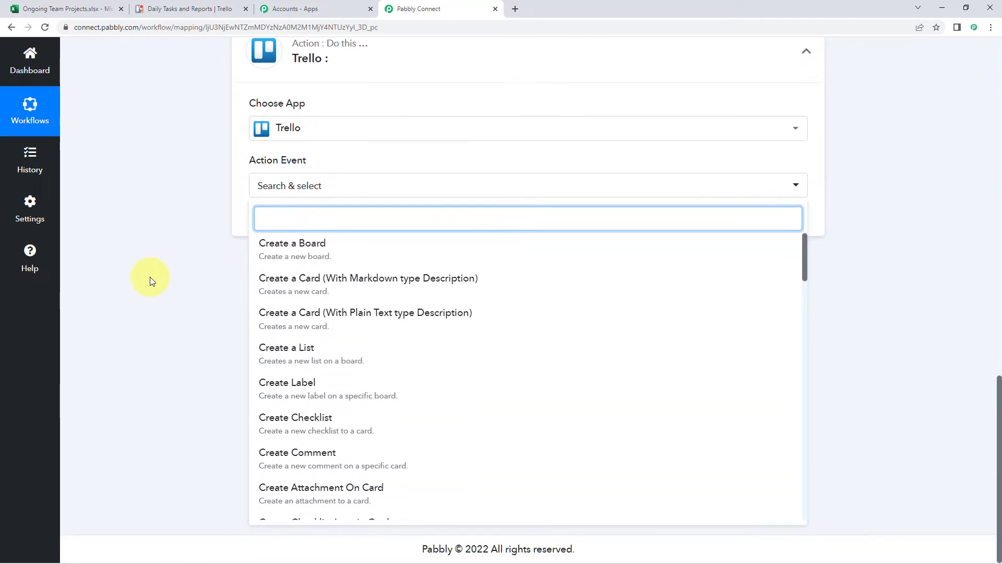
left_click(290, 320)
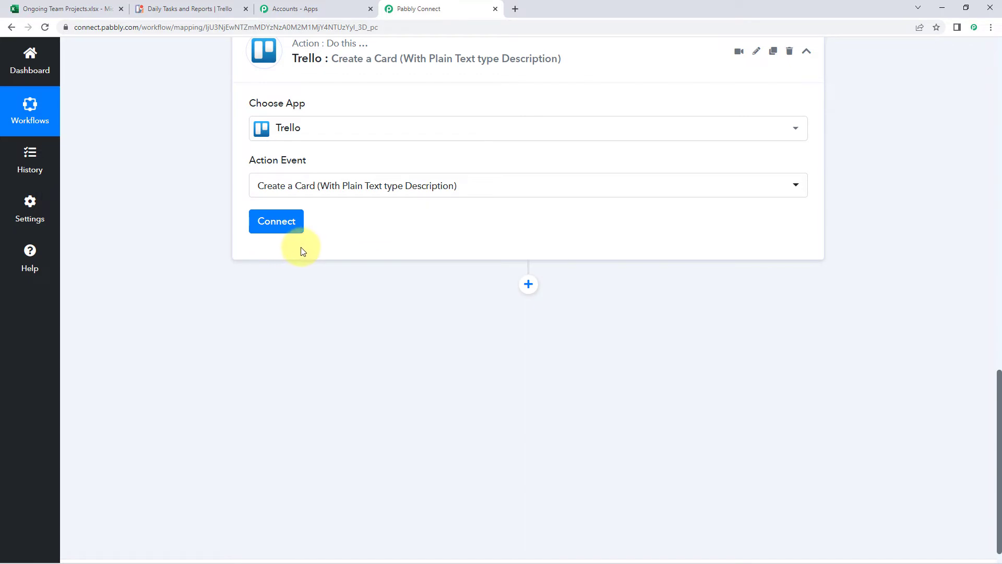
Start adding a new Trello connection and check in Trello that the account is logged in.
left_click(277, 224)
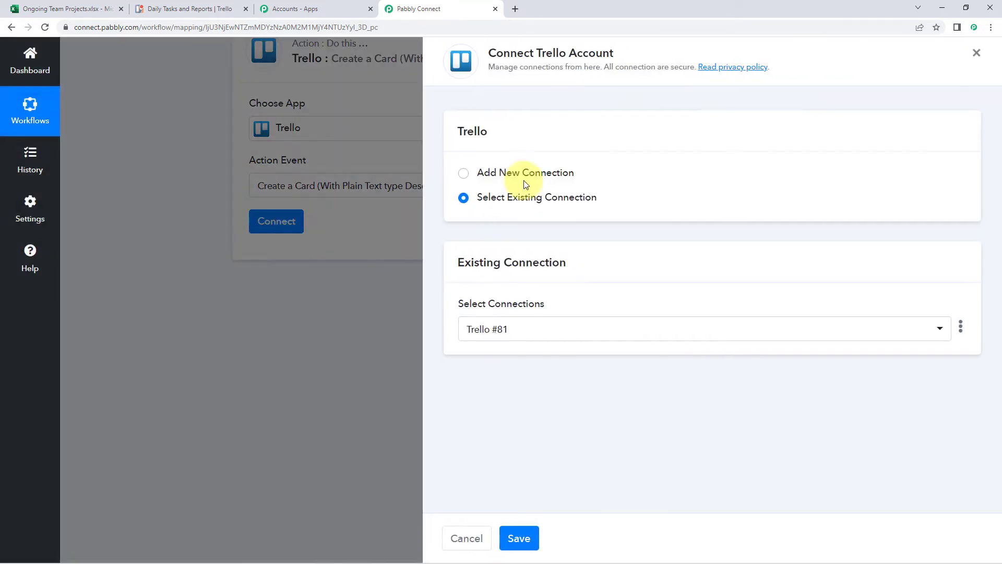
left_click(463, 174)
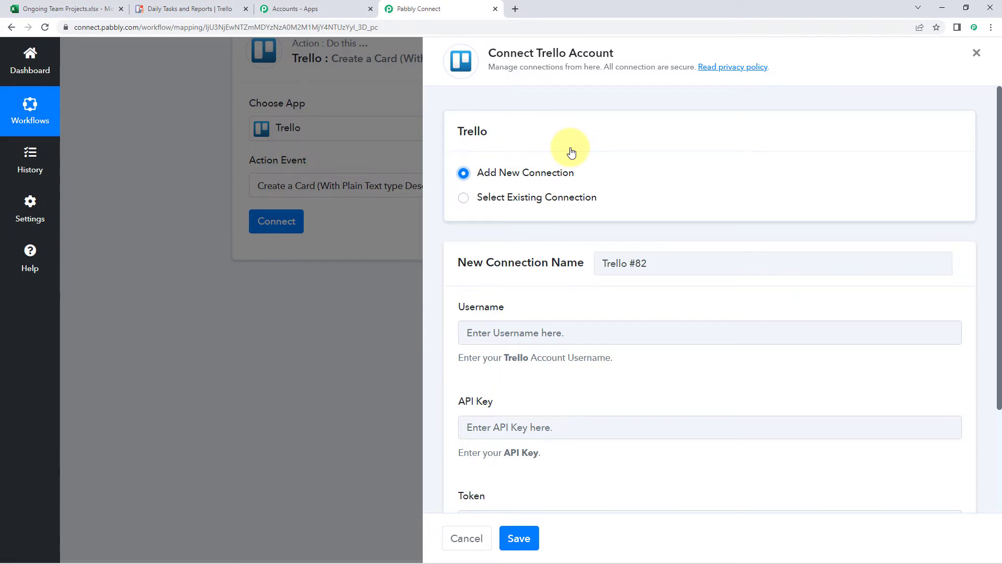
scroll(572, 152, "down", 3)
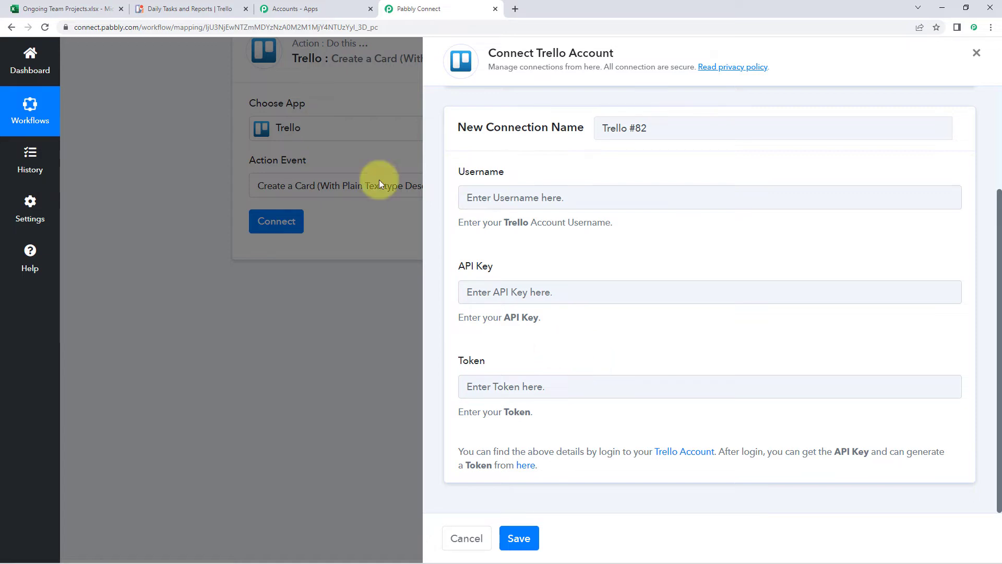
left_click(222, 9)
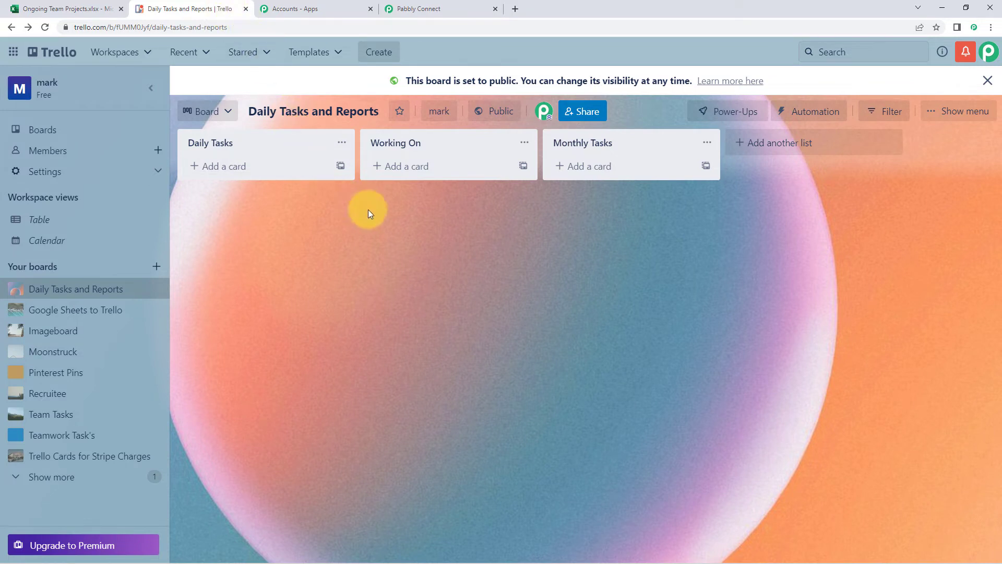
left_click(412, 9)
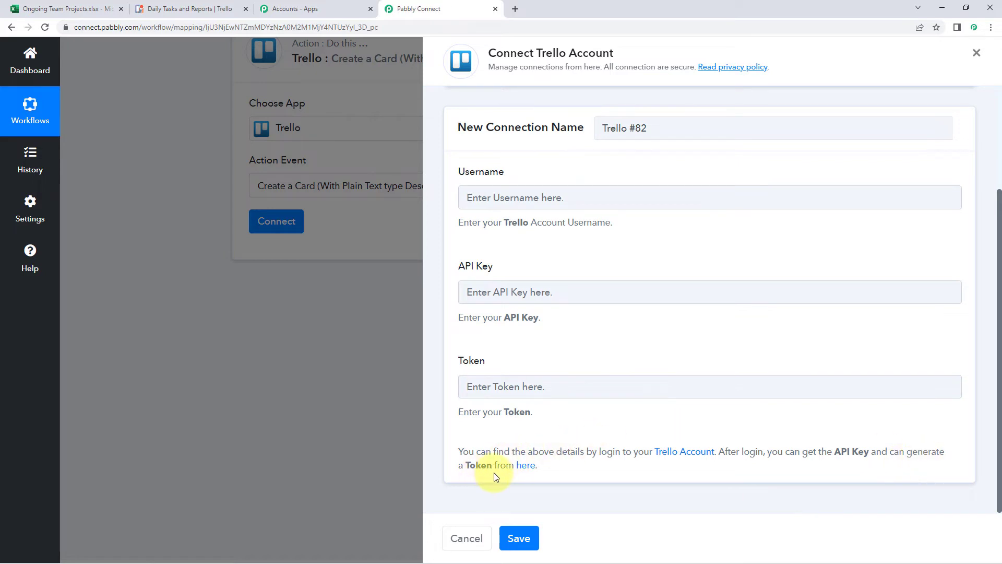
Copy the API key from Trello's Developer API Keys page into the new connection's API Key field.
left_click(533, 472)
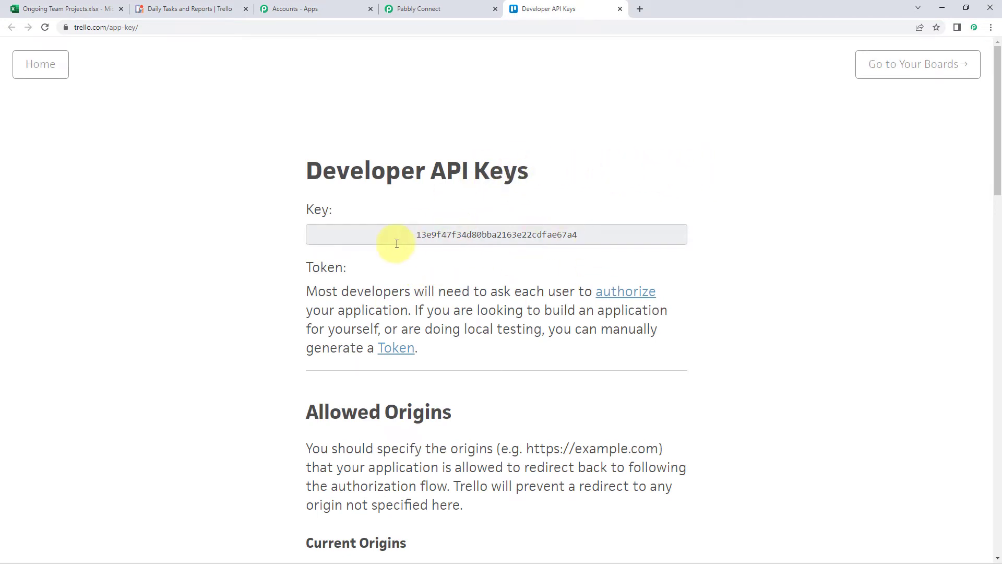
left_click_drag(402, 230, 590, 233)
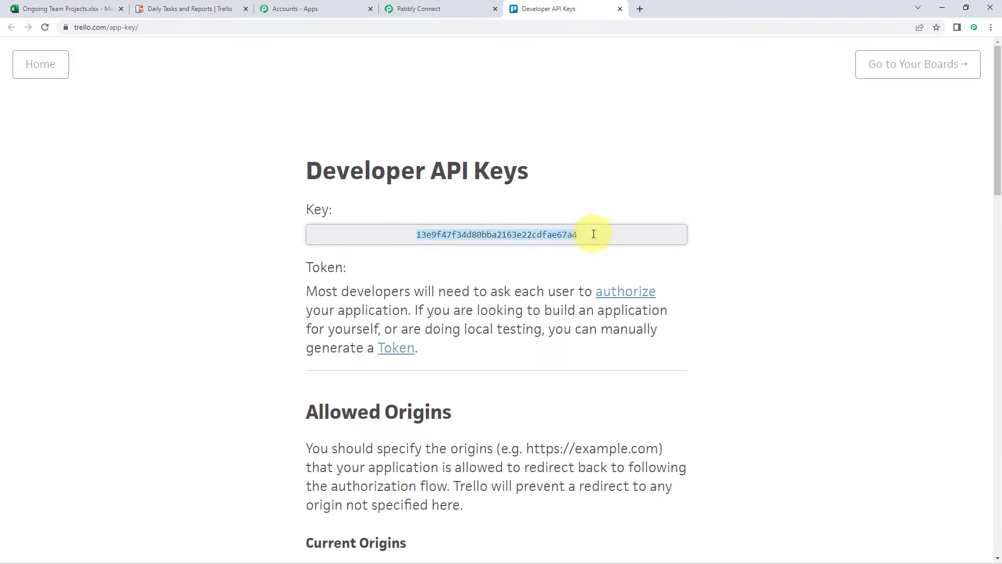
right_click(499, 234)
left_click(557, 242)
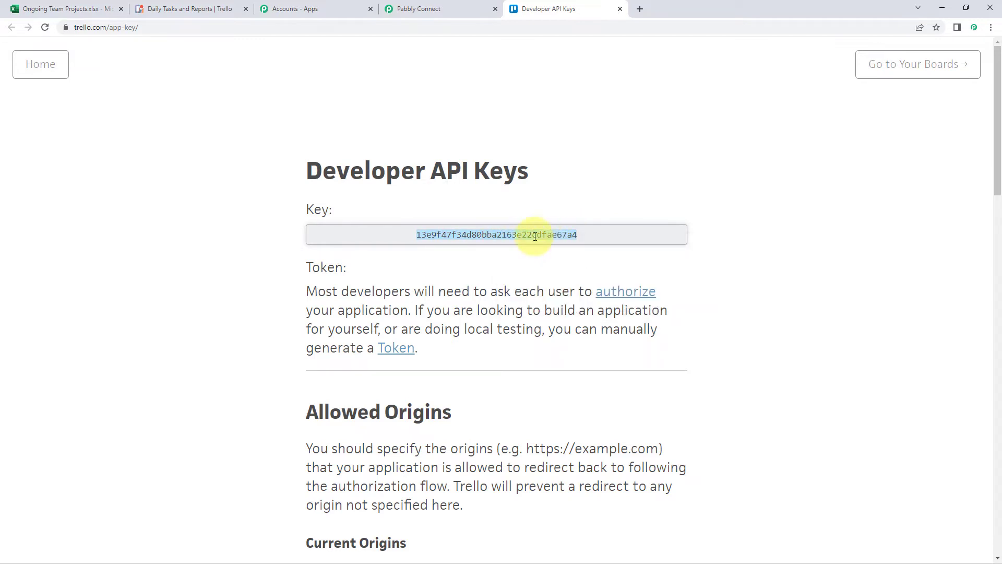
left_click(451, 8)
left_click(471, 290)
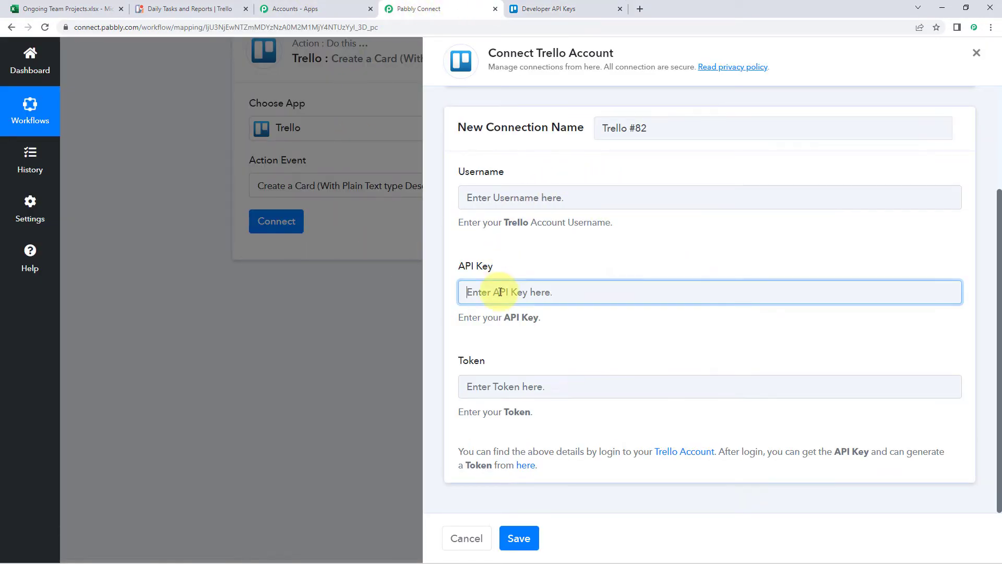
right_click(492, 289)
left_click(537, 362)
Open Trello's manual token authorization page and copy the account username into the connection's Username field.
left_click(548, 9)
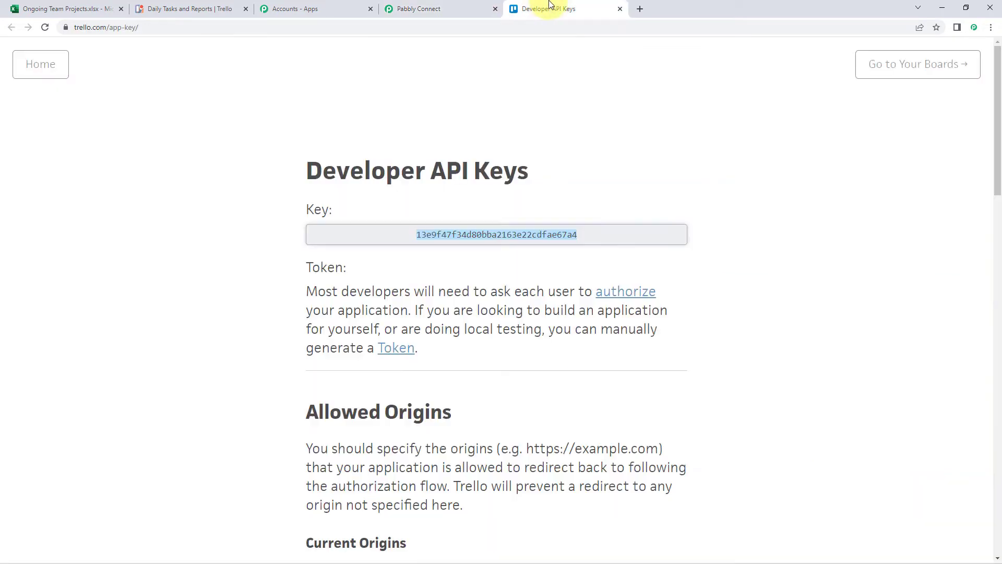
scroll(601, 150, "down", 1)
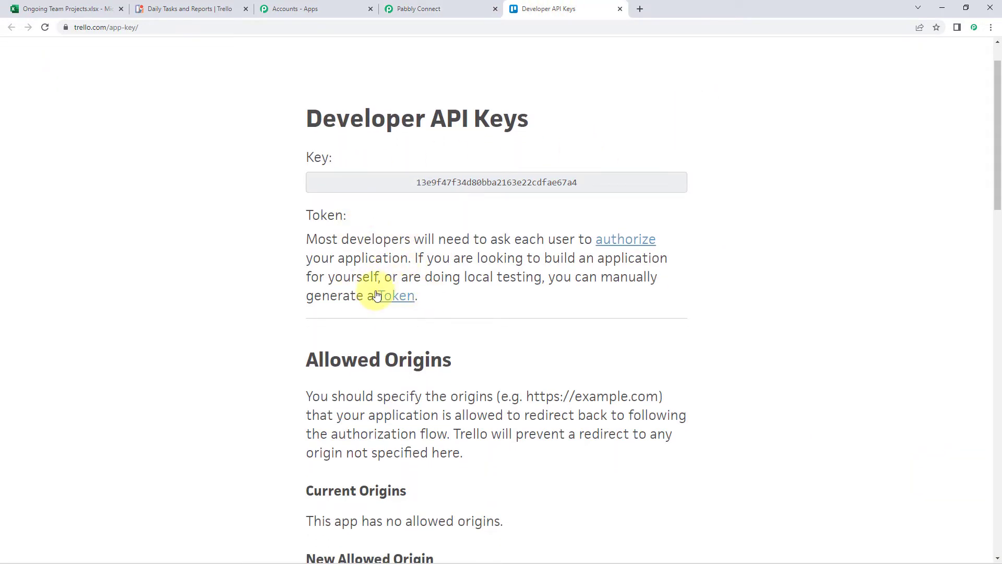
left_click(396, 298)
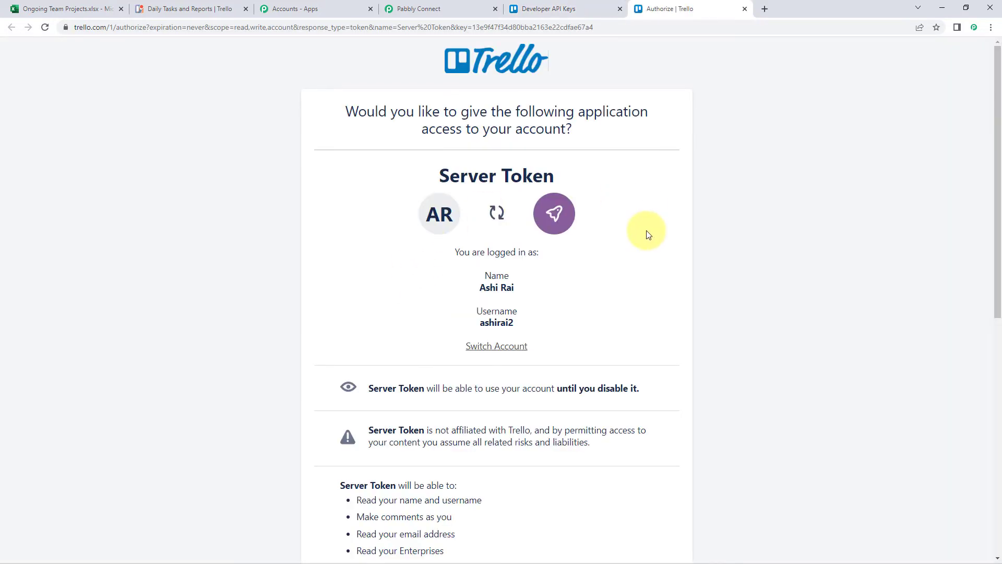
scroll(647, 234, "down", 1)
left_click_drag(519, 271, 466, 271)
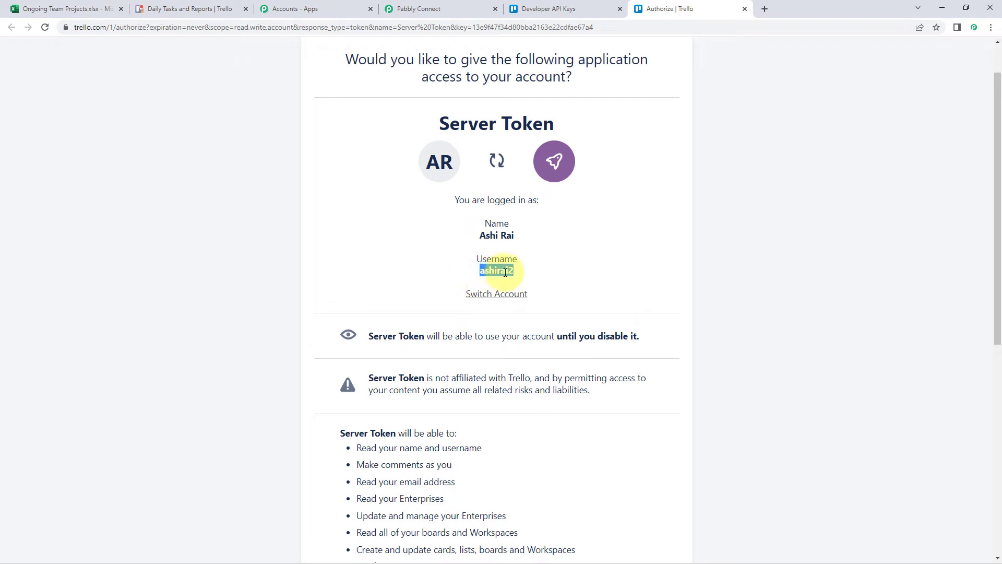
right_click(499, 273)
left_click(521, 282)
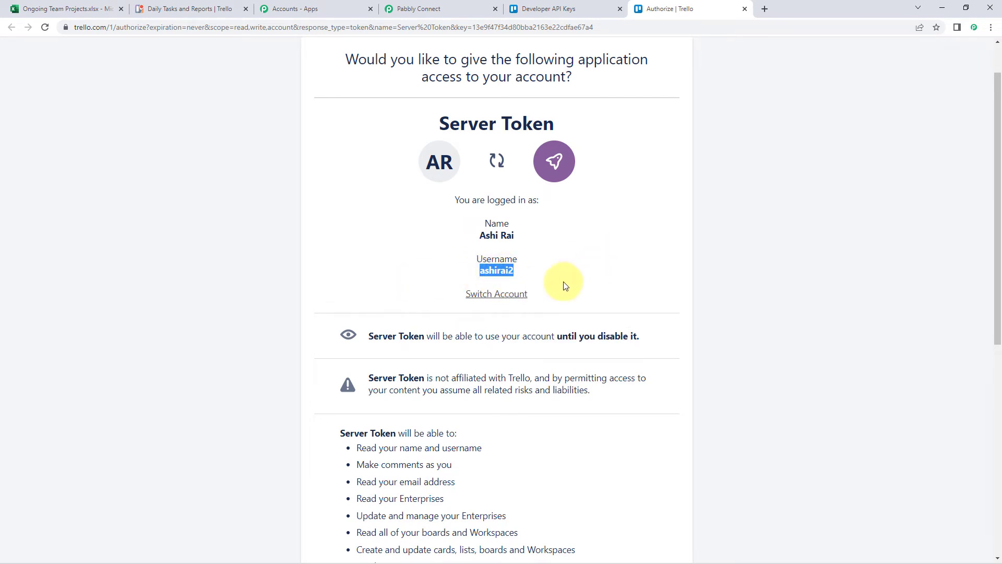
left_click(412, 9)
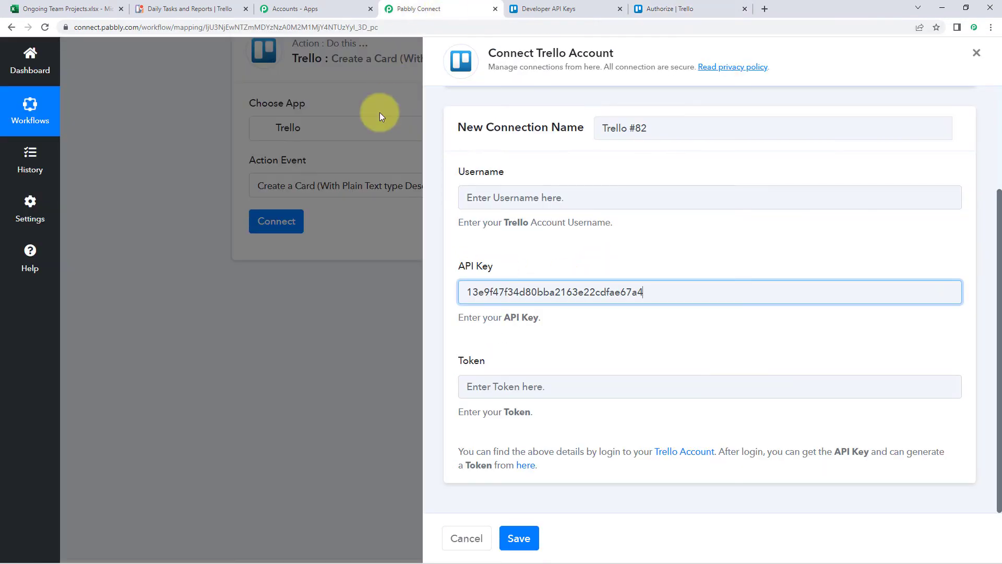
right_click(479, 196)
left_click(523, 267)
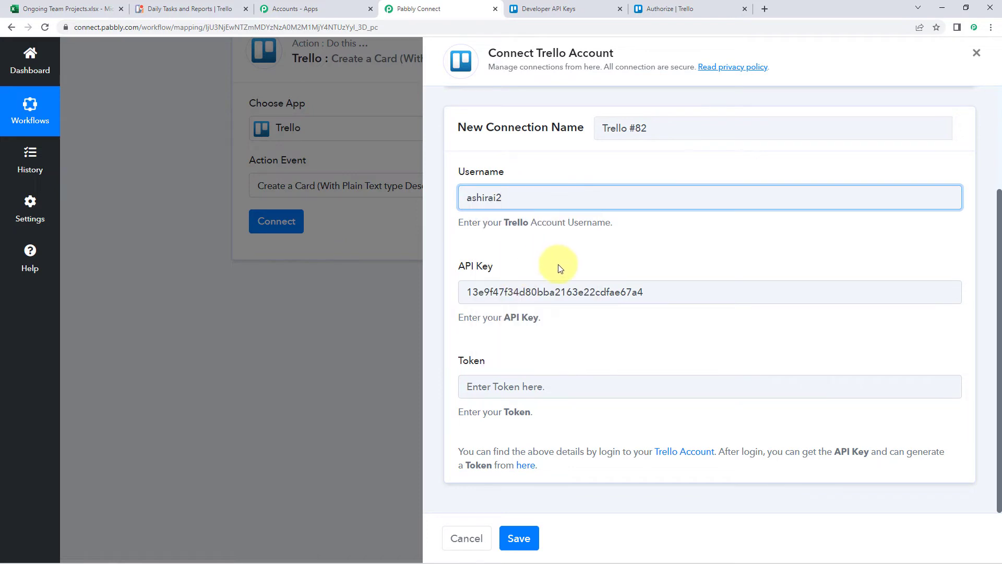
Return to the Trello authorization page, allow Server Token access to the account and copy the generated token.
left_click(671, 9)
left_click(597, 244)
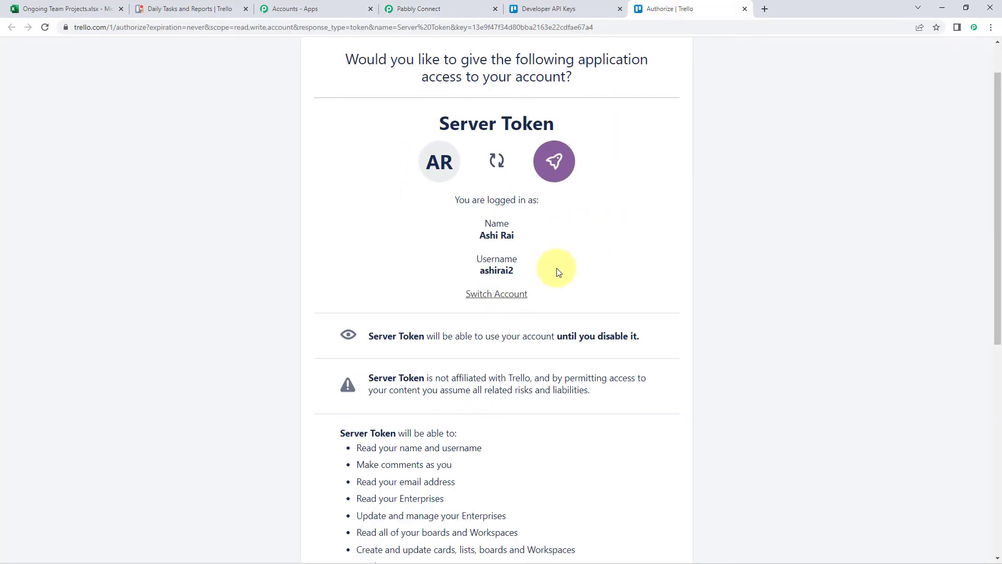
scroll(574, 267, "down", 8)
left_click(643, 409)
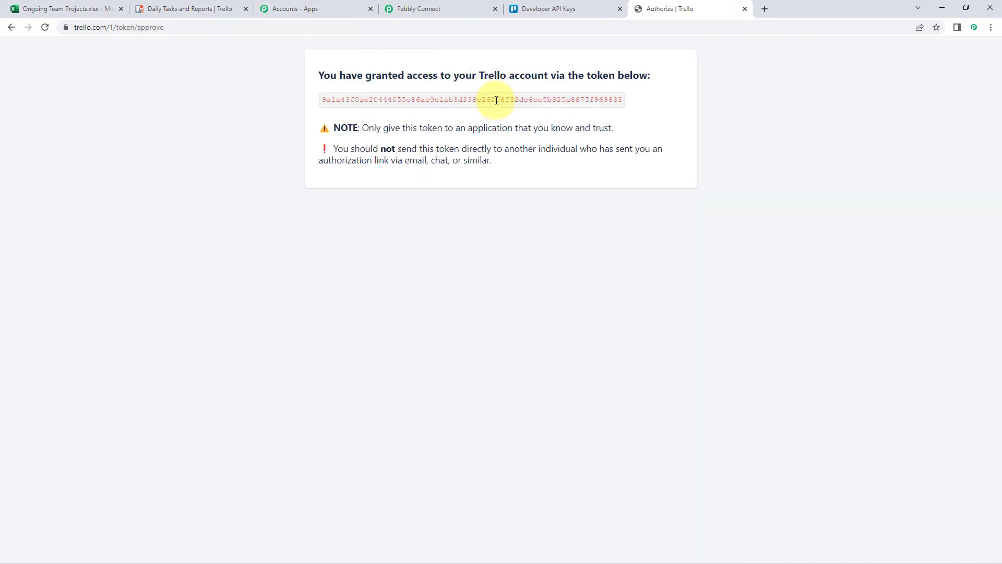
double_click(496, 99)
right_click(496, 100)
left_click(539, 108)
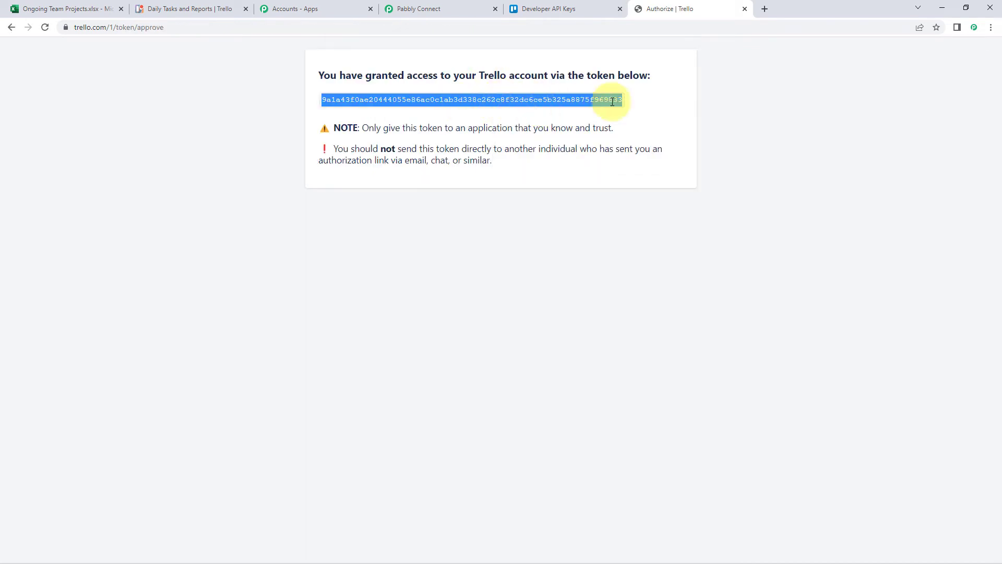
Paste the token into the Trello connection's Token field in Pabbly Connect and save the connection.
left_click(456, 8)
left_click(481, 385)
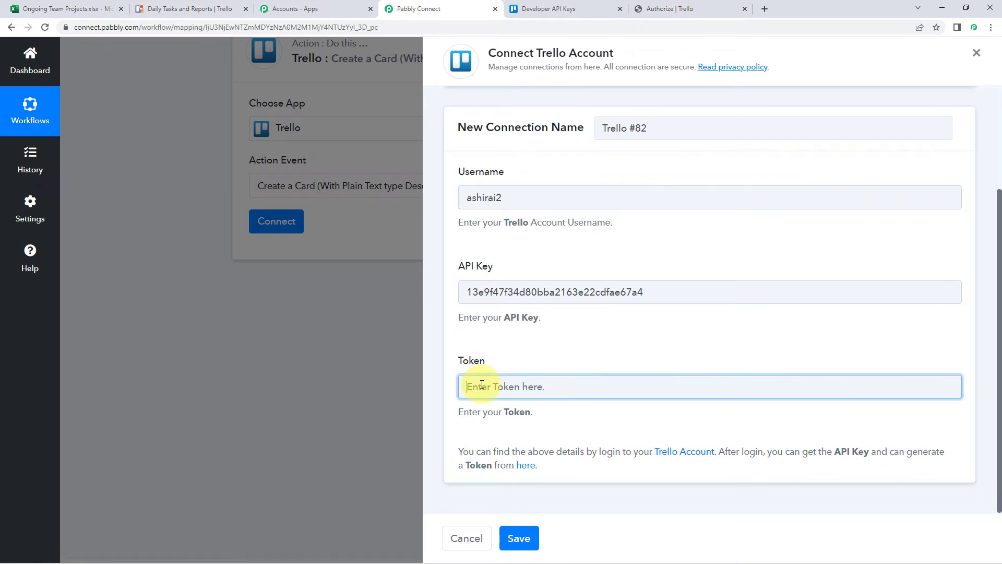
right_click(481, 386)
left_click(525, 289)
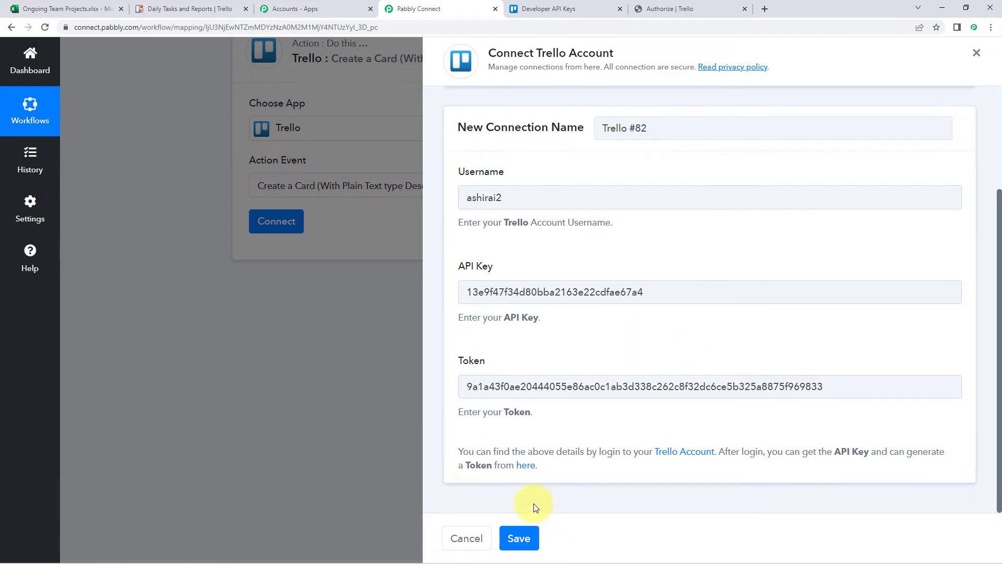
left_click(519, 537)
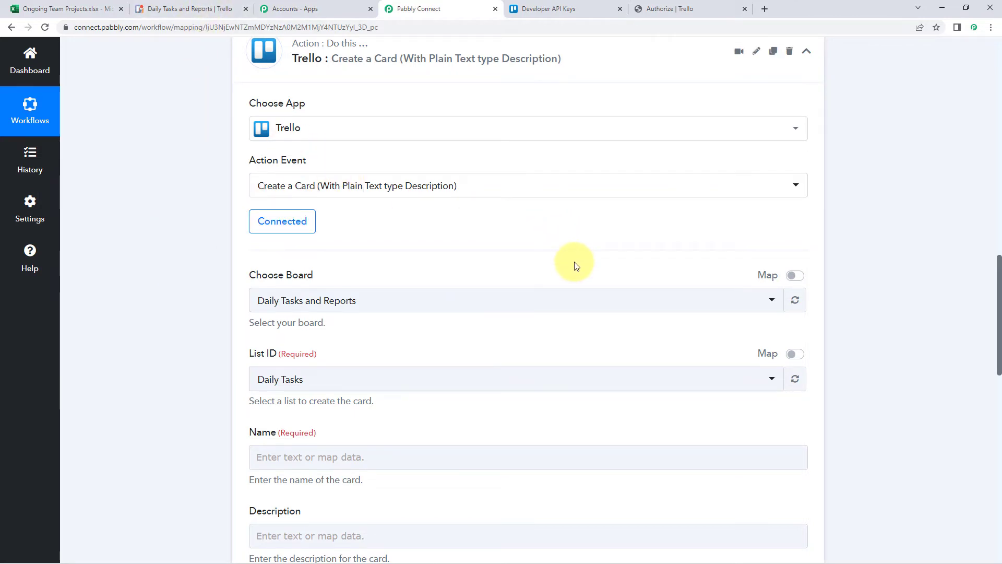
Revisit the Trello API key and token pages, and return to the Trello action in Pabbly Connect.
left_click(538, 9)
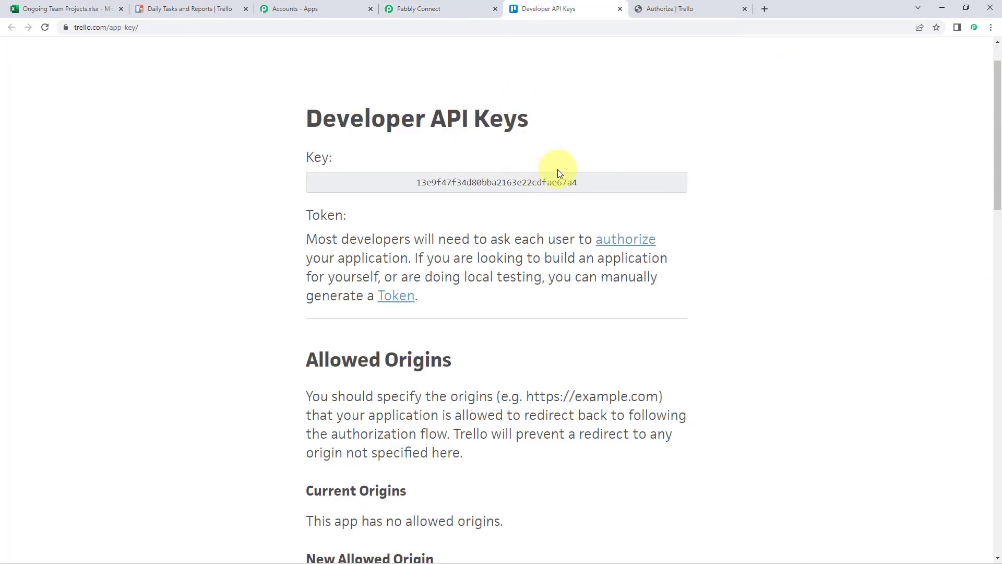
left_click(670, 9)
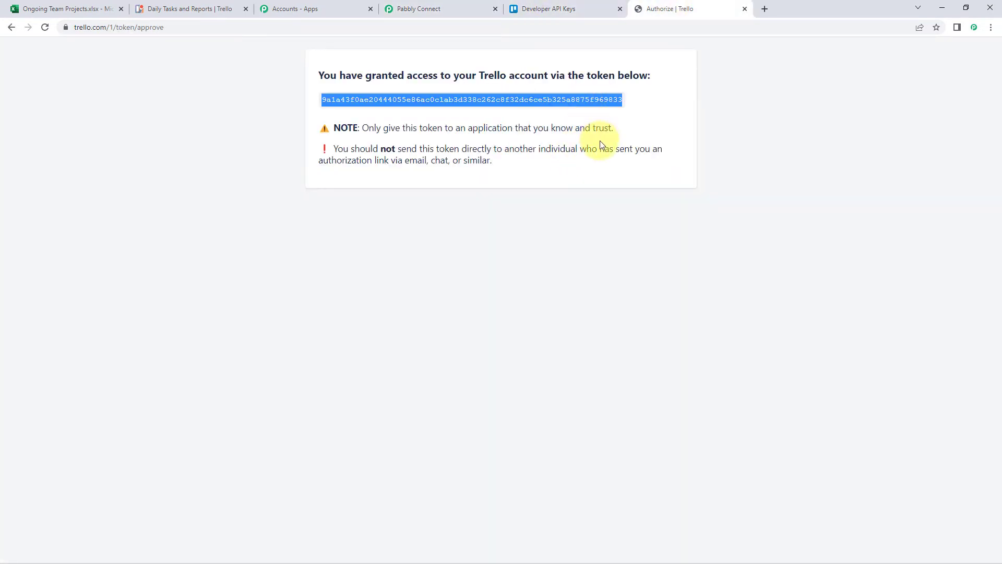
left_click(418, 8)
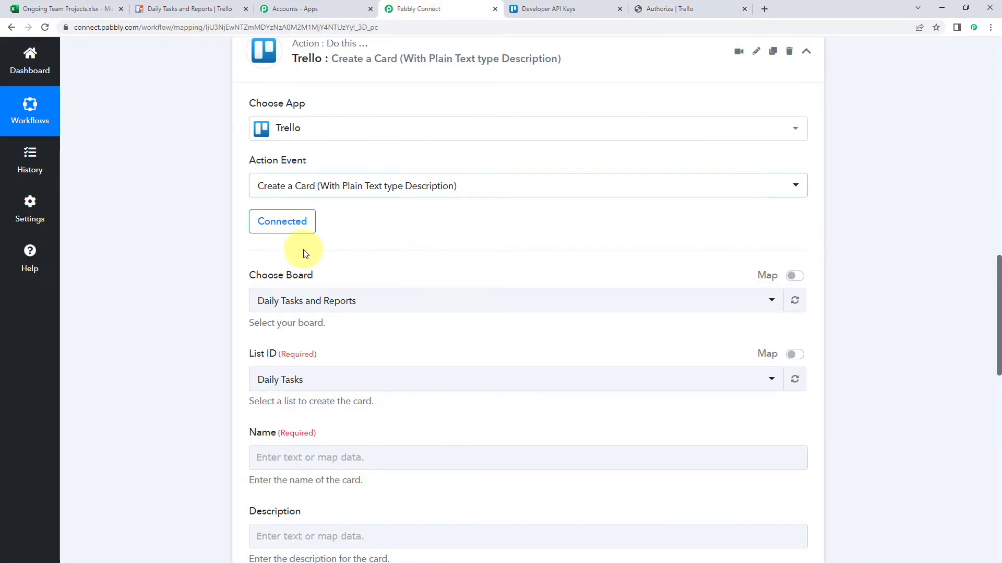
Choose the Daily Tasks and Reports board for the new card, checking it against the board open in Trello.
scroll(235, 251, "down", 2)
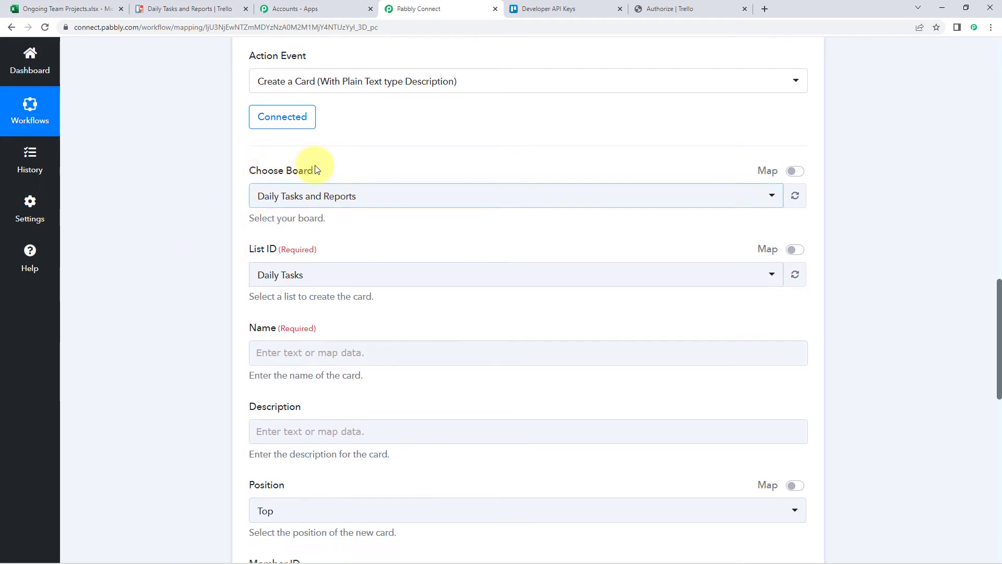
left_click(379, 200)
scroll(266, 199, "down", 2)
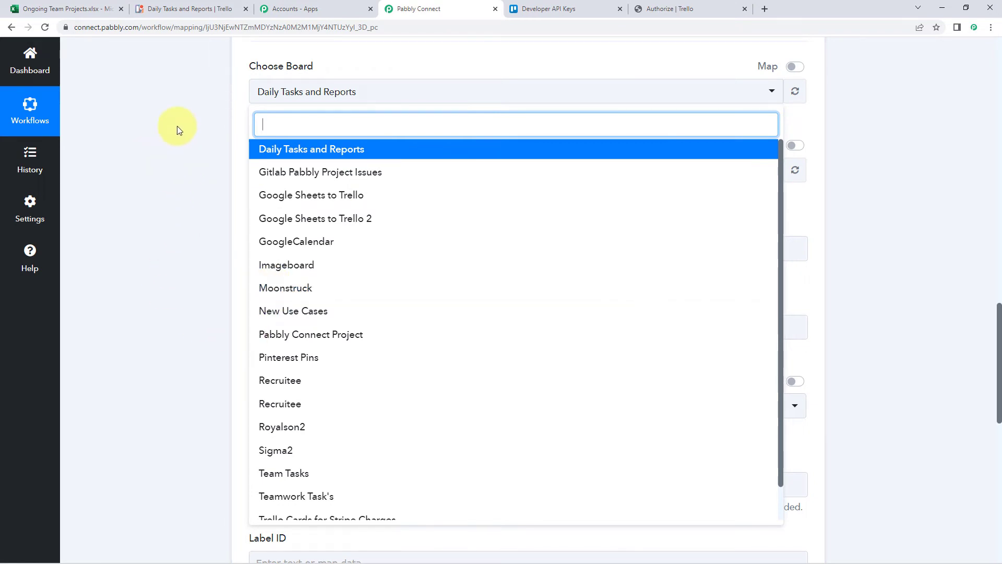
left_click(194, 10)
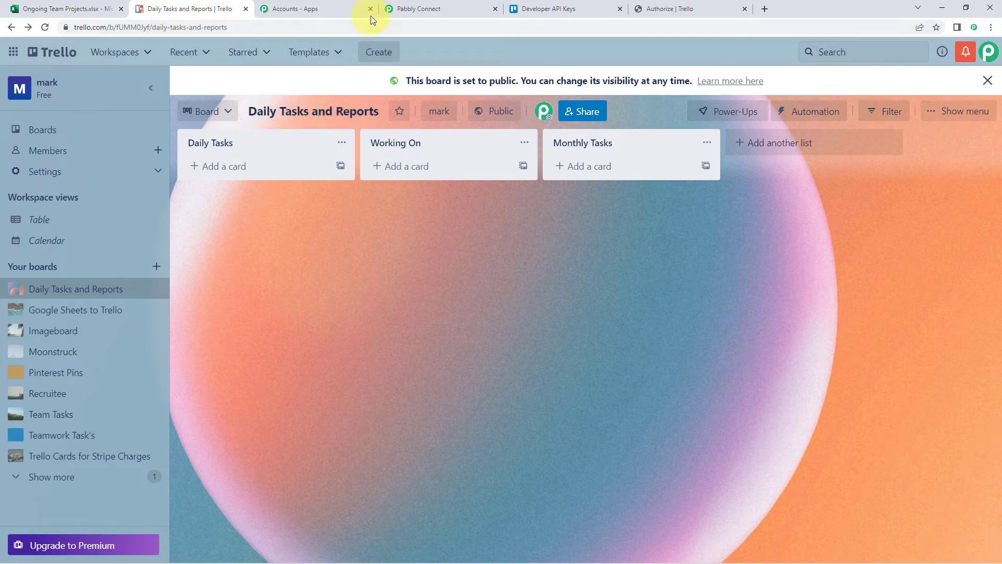
left_click(437, 8)
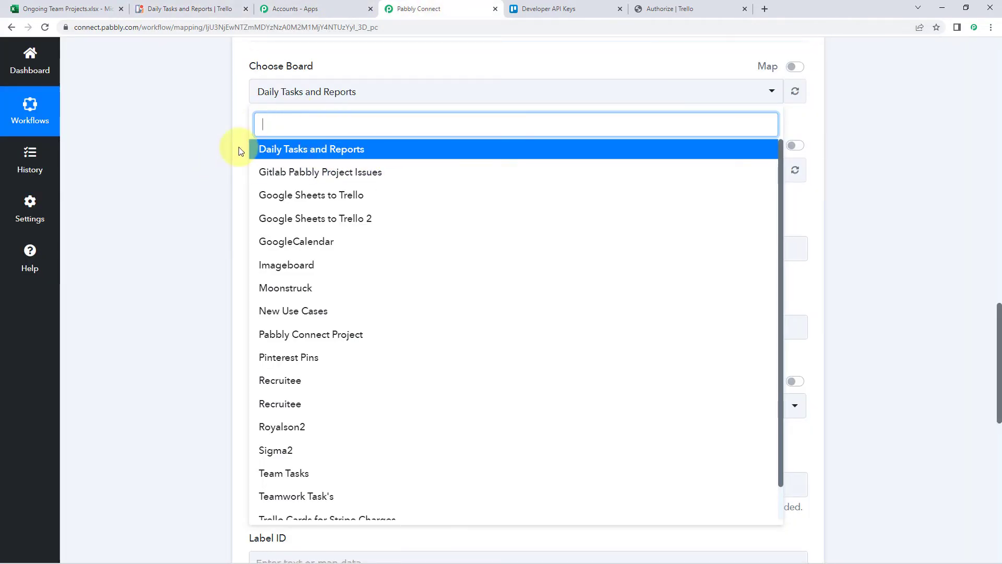
left_click(274, 149)
left_click(349, 130)
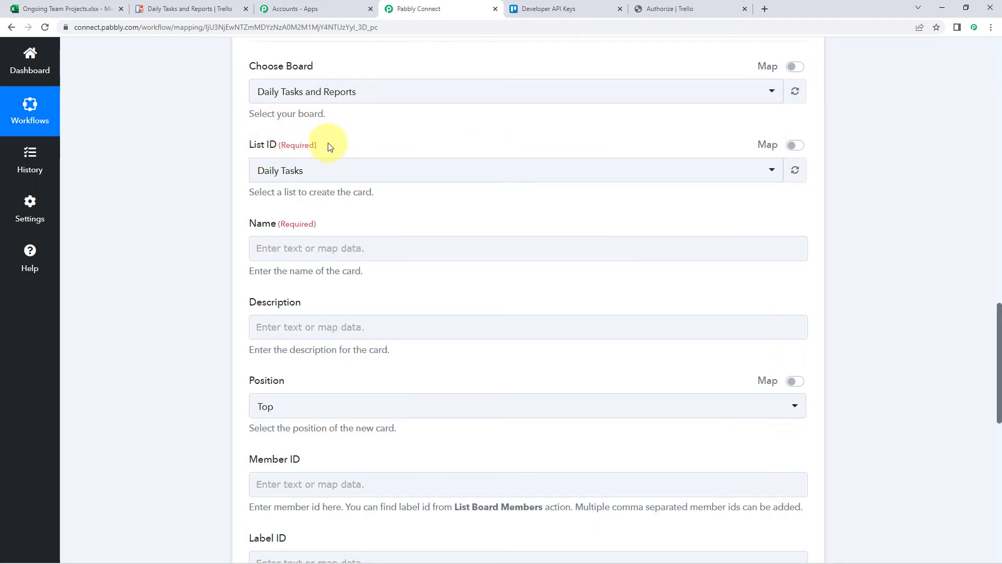
Check the Trello board's lists and the Excel project sheet, and set the card's List ID to Working On.
left_click(182, 8)
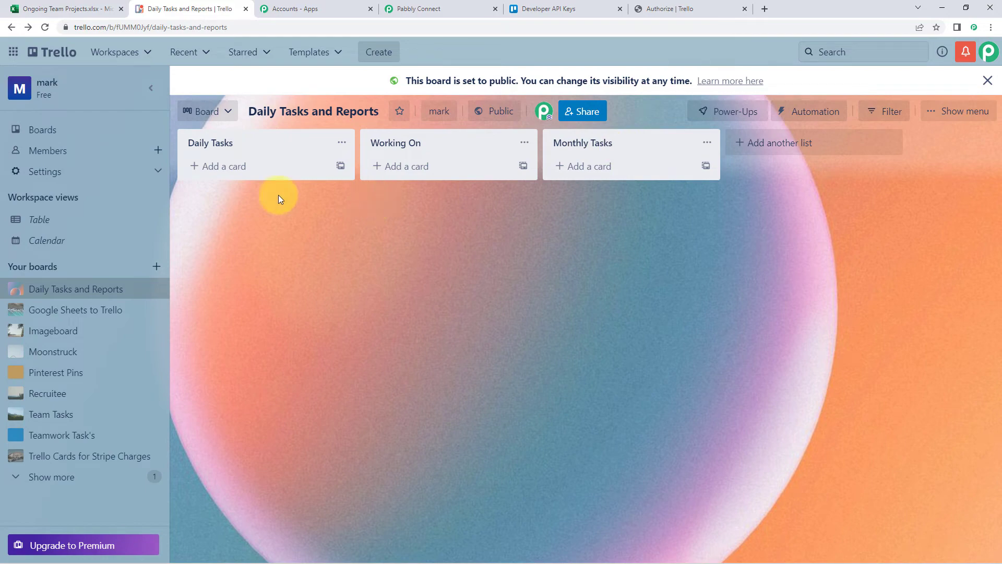
left_click(107, 7)
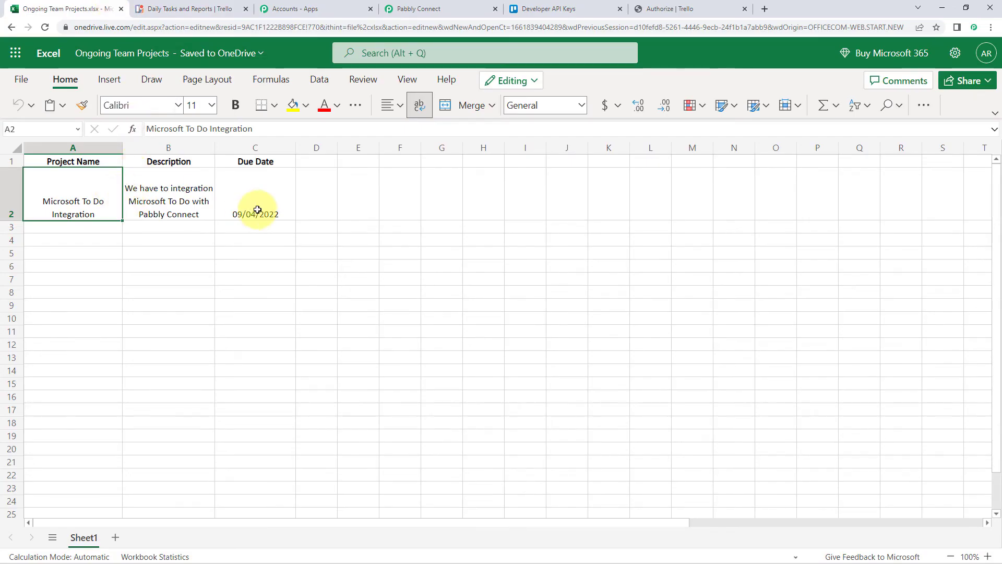
left_click(424, 7)
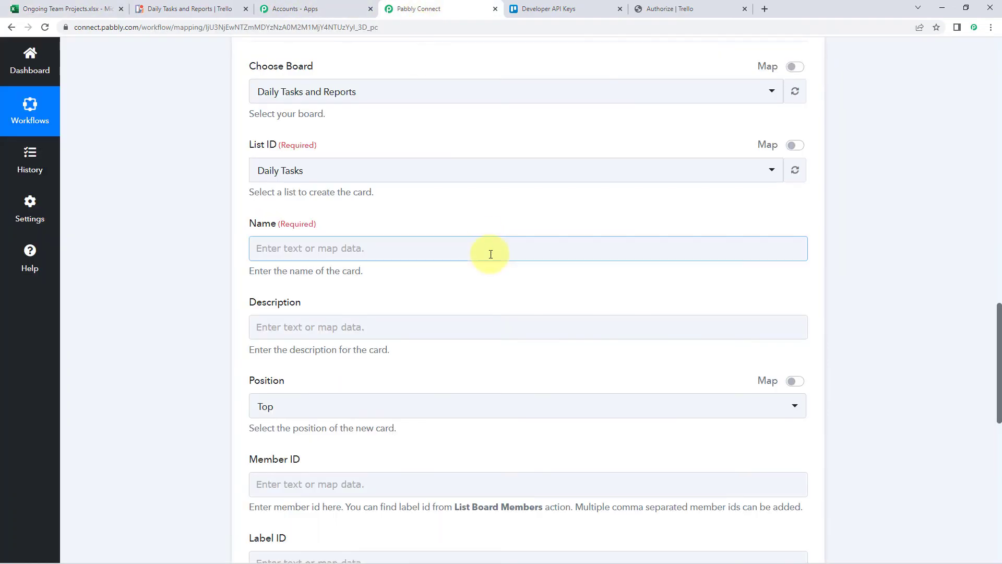
left_click(188, 8)
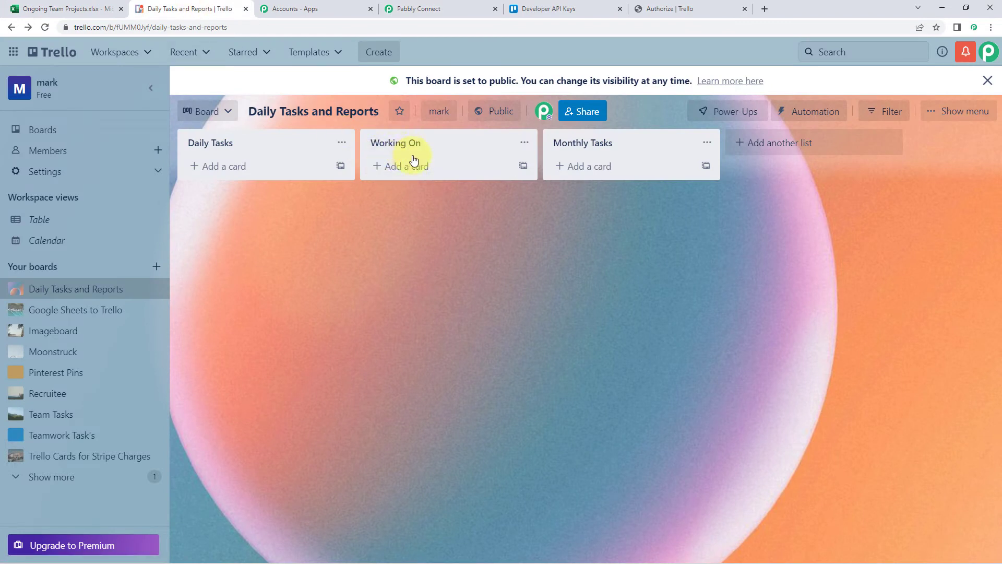
left_click(440, 6)
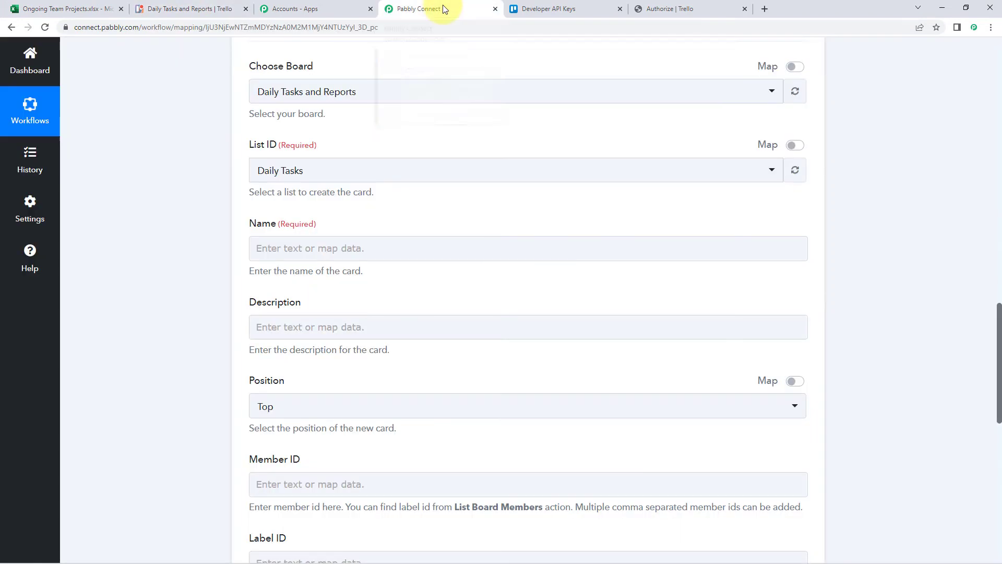
left_click(321, 172)
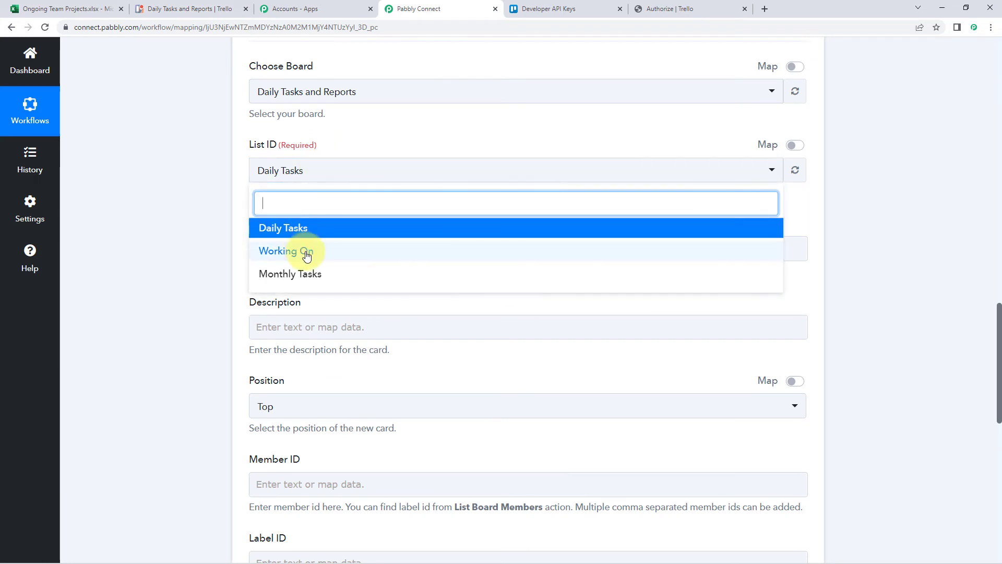
left_click(288, 252)
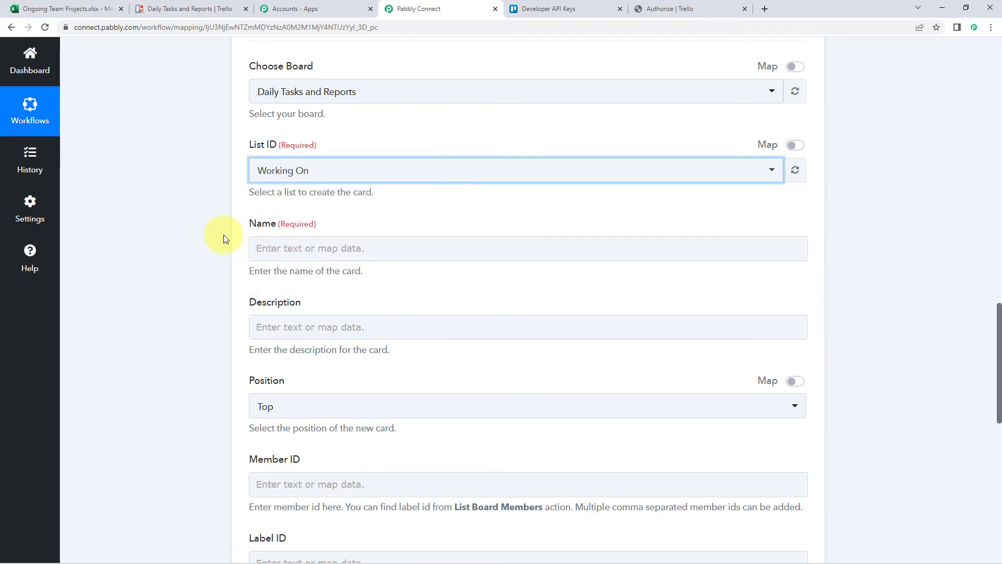
Look through the Trello action's remaining card fields, from Name and Description down to Due Date and URL Source.
scroll(224, 226, "down", 3)
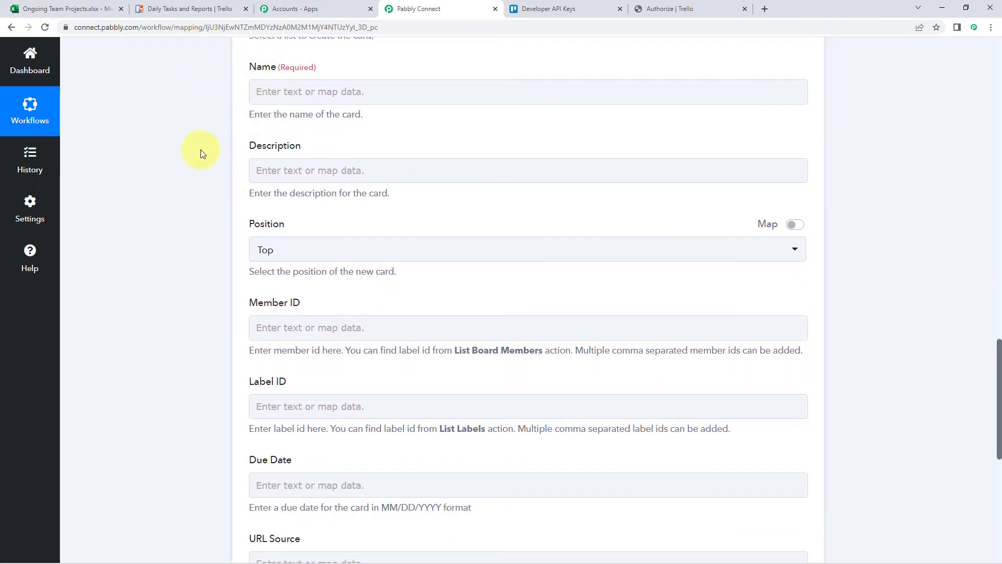
scroll(240, 171, "down", 1)
scroll(228, 190, "down", 1)
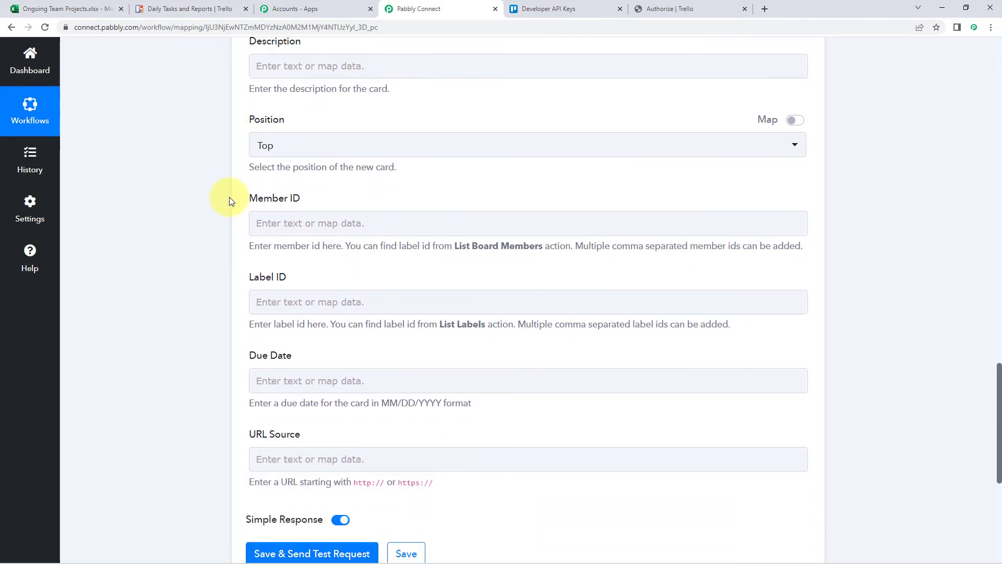
scroll(217, 315, "up", 3)
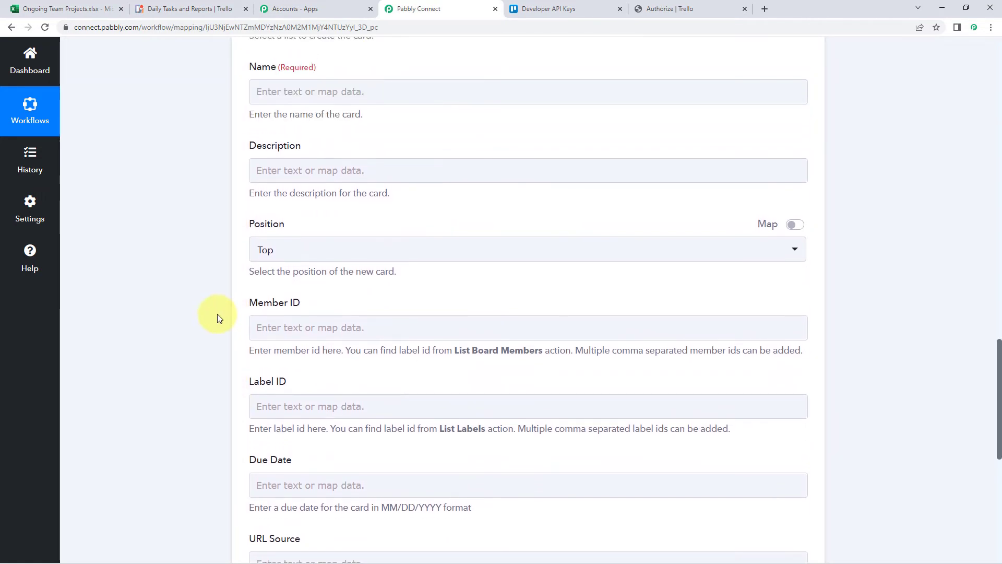
scroll(211, 315, "up", 2)
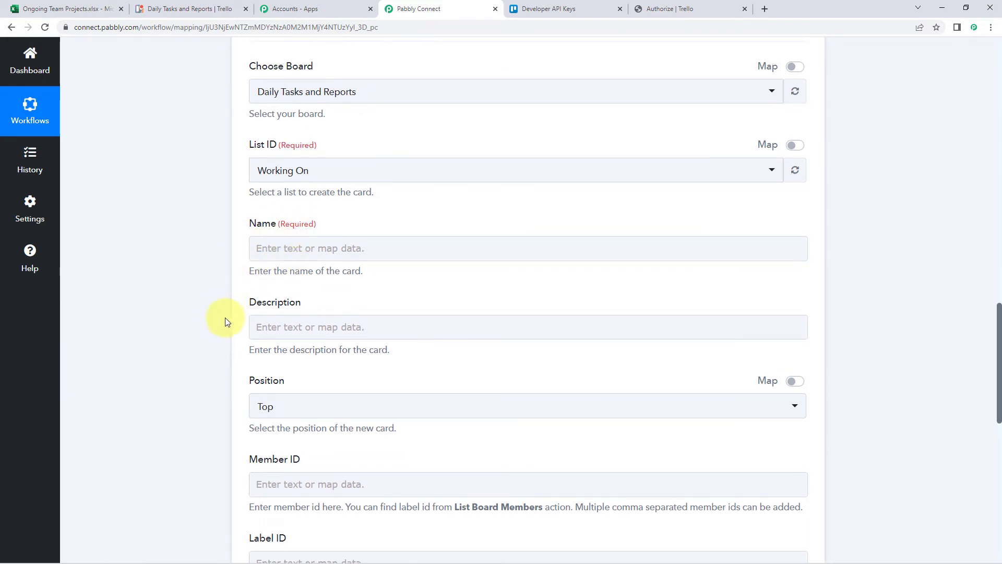
Examine the project name, description and due date values in the Microsoft Excel trigger's received response.
scroll(225, 317, "up", 11)
scroll(326, 207, "up", 2)
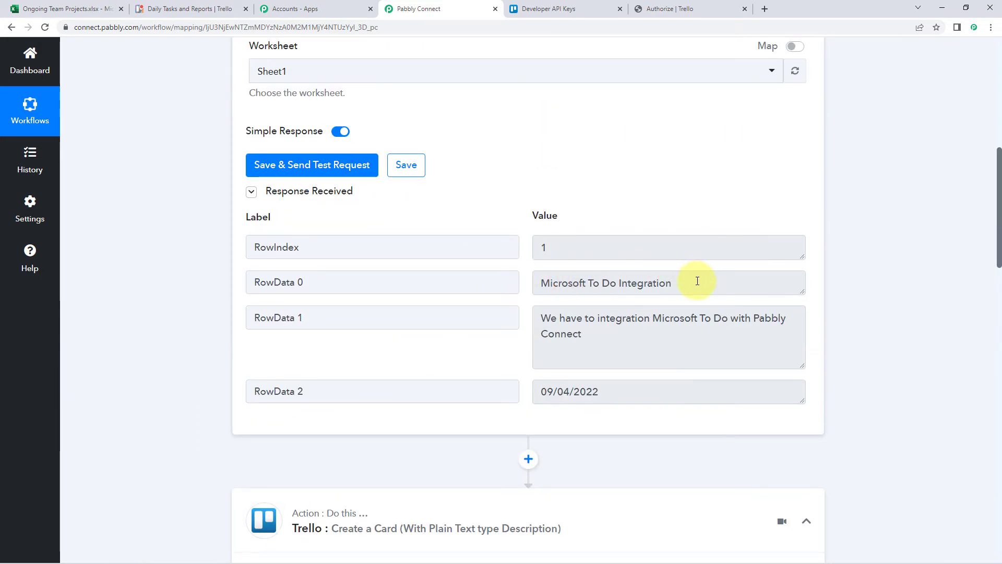
left_click_drag(697, 282, 531, 287)
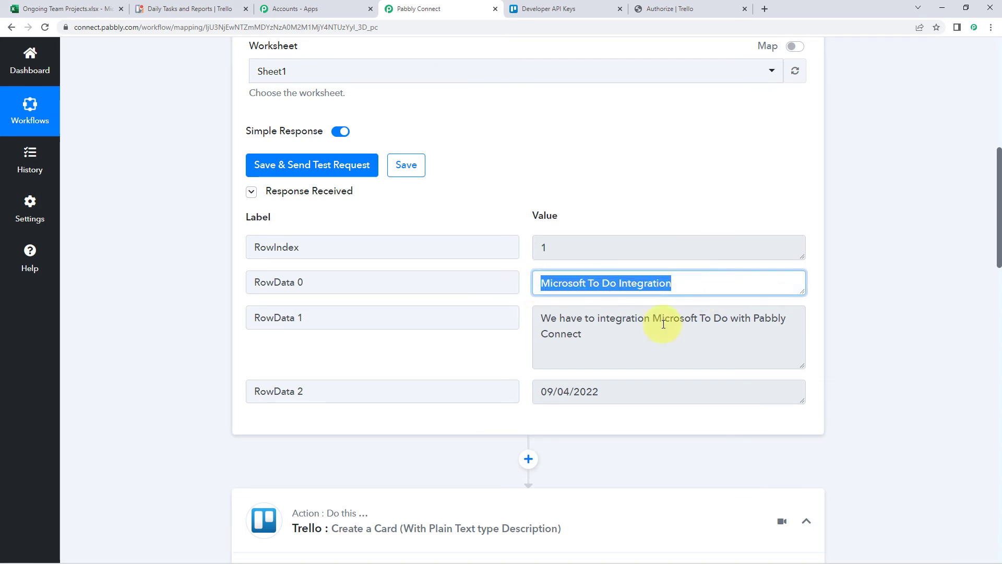
left_click(601, 321)
triple_click(601, 321)
left_click(521, 305)
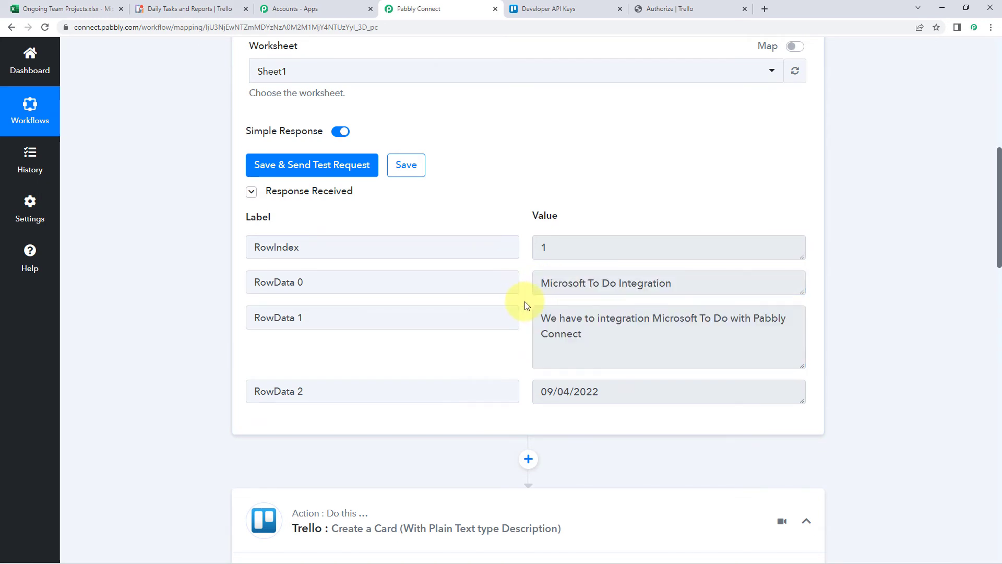
scroll(524, 305, "down", 3)
left_click_drag(618, 245, 481, 241)
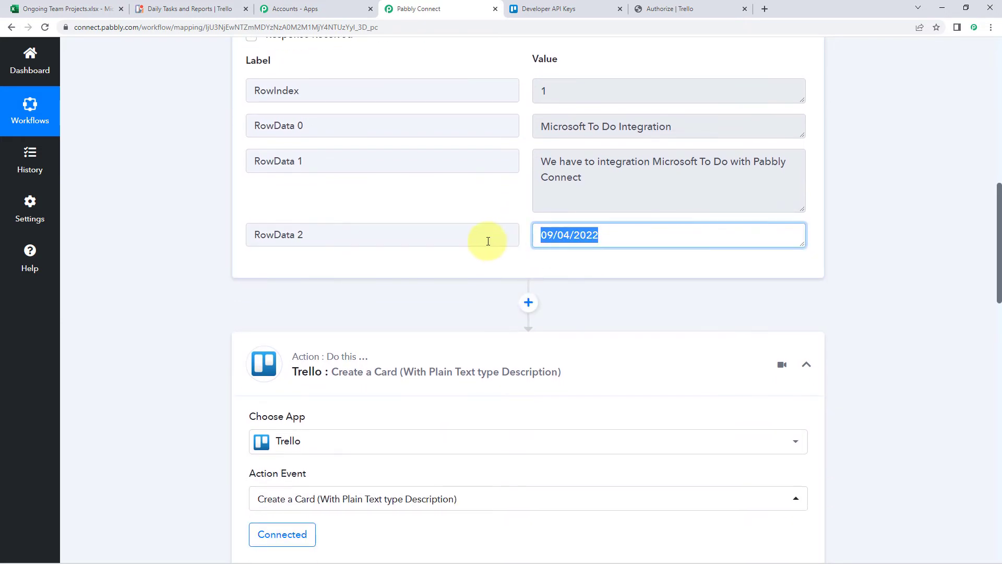
left_click(356, 245)
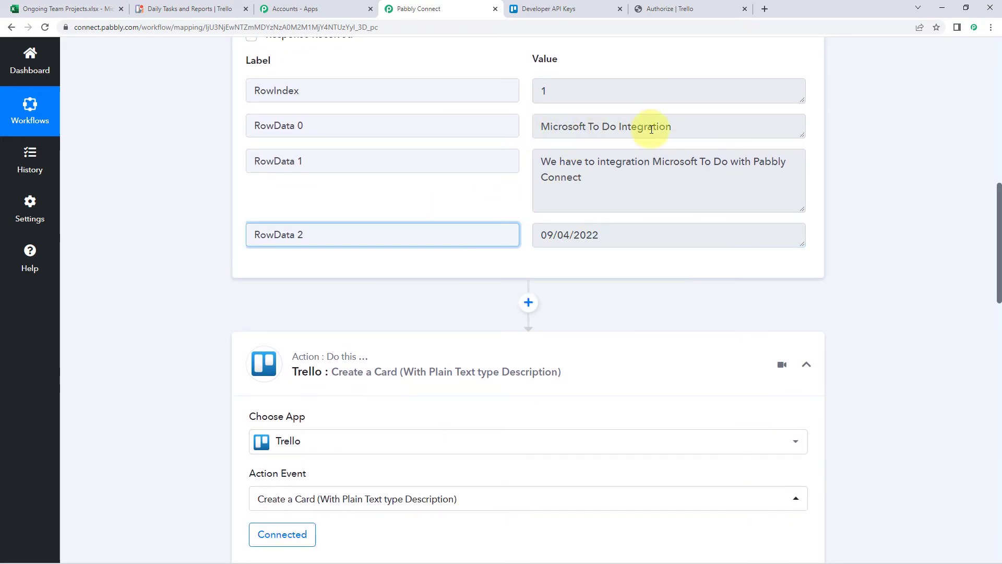
left_click_drag(538, 128, 678, 127)
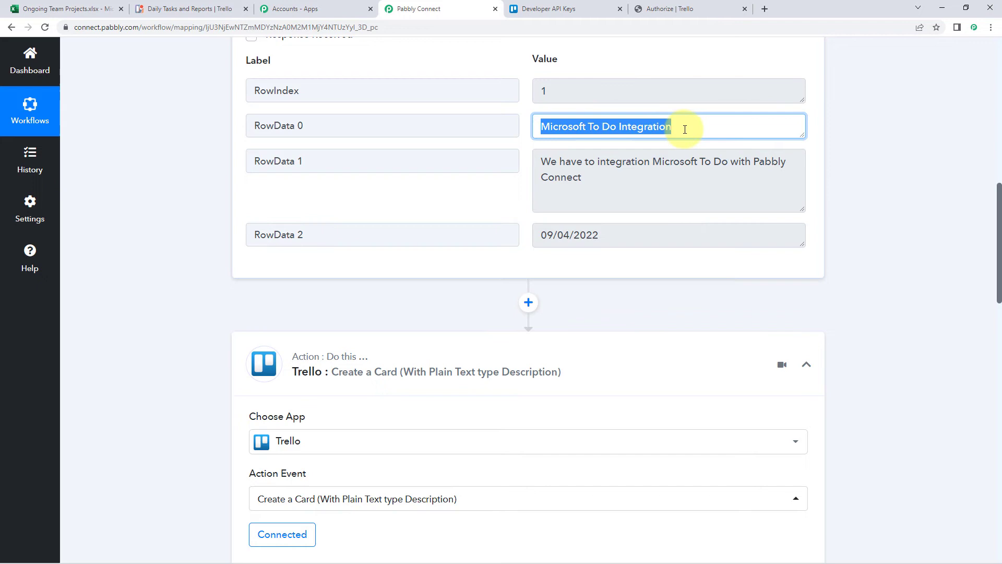
left_click(531, 131)
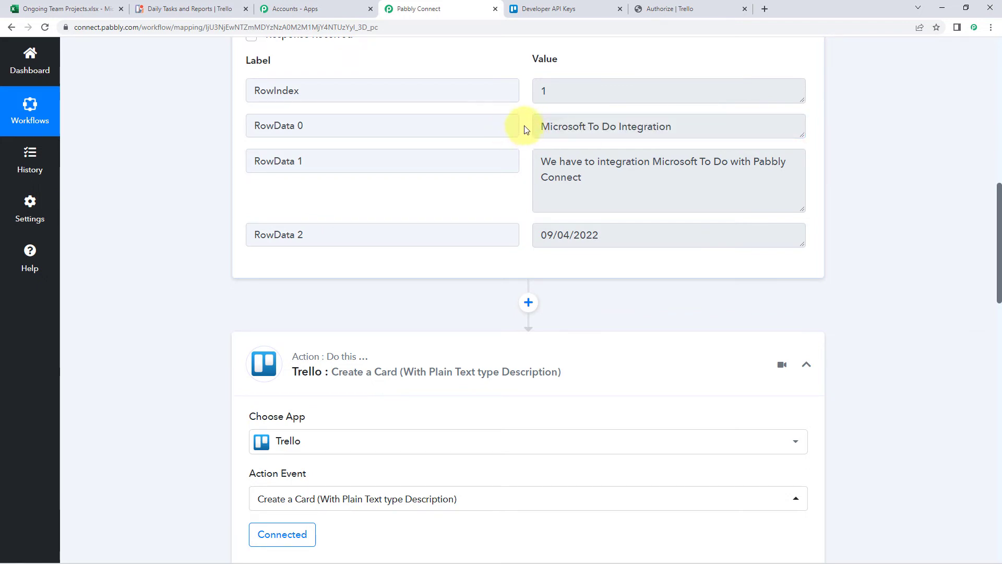
Map the card's Name field to RowData 0 from the Microsoft Excel New Row in Worksheet step.
scroll(536, 161, "down", 10)
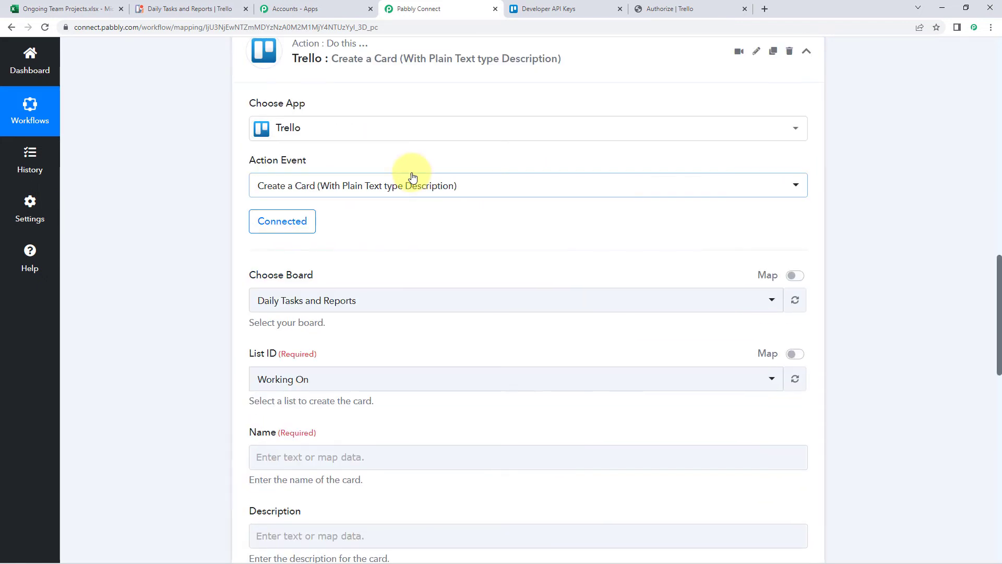
scroll(404, 195, "down", 1)
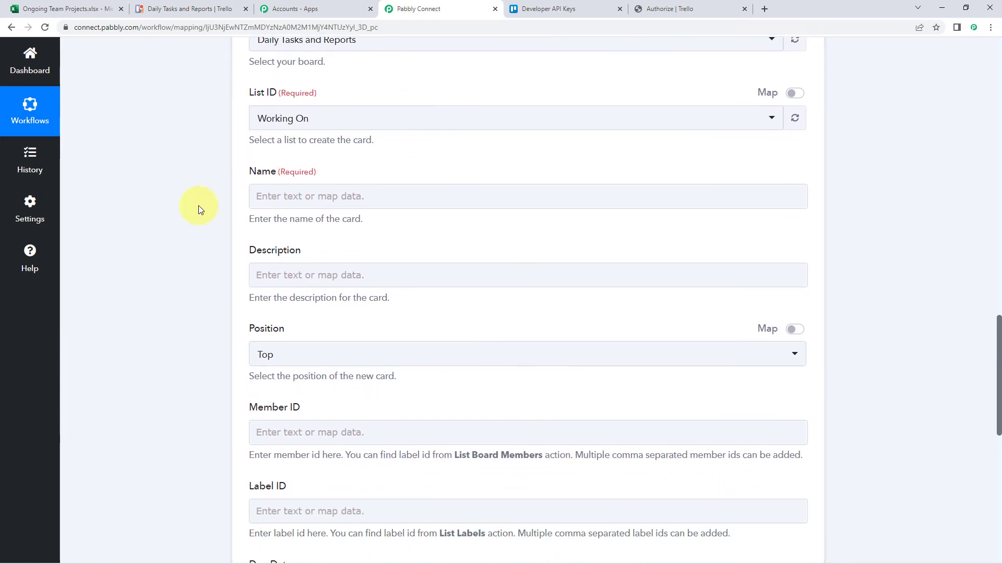
scroll(198, 210, "down", 1)
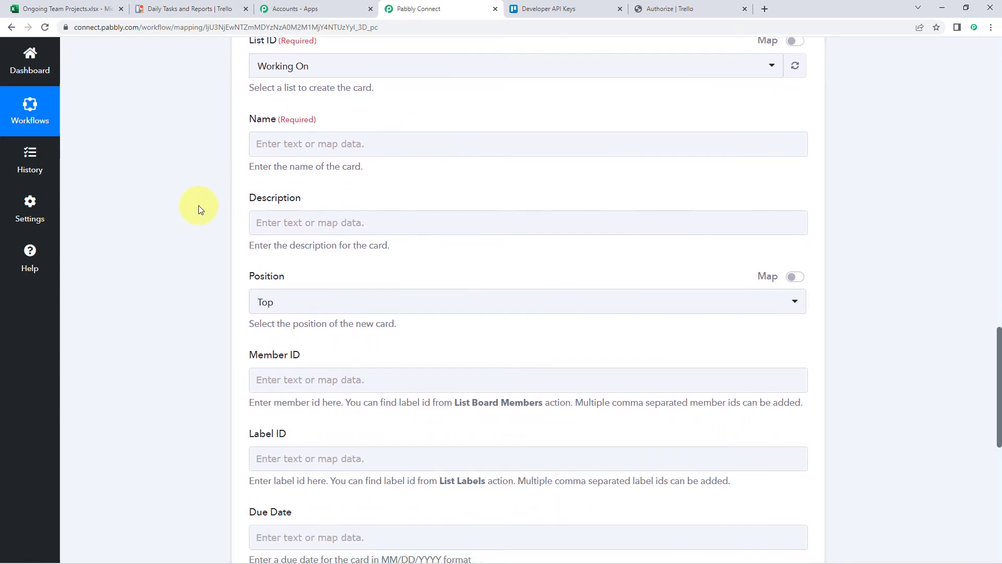
left_click(264, 144)
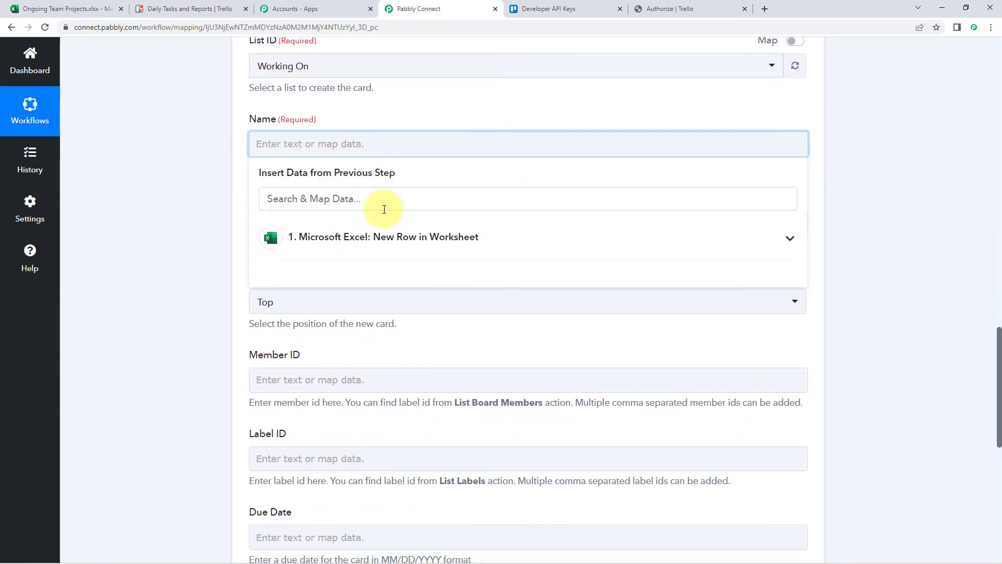
left_click(390, 238)
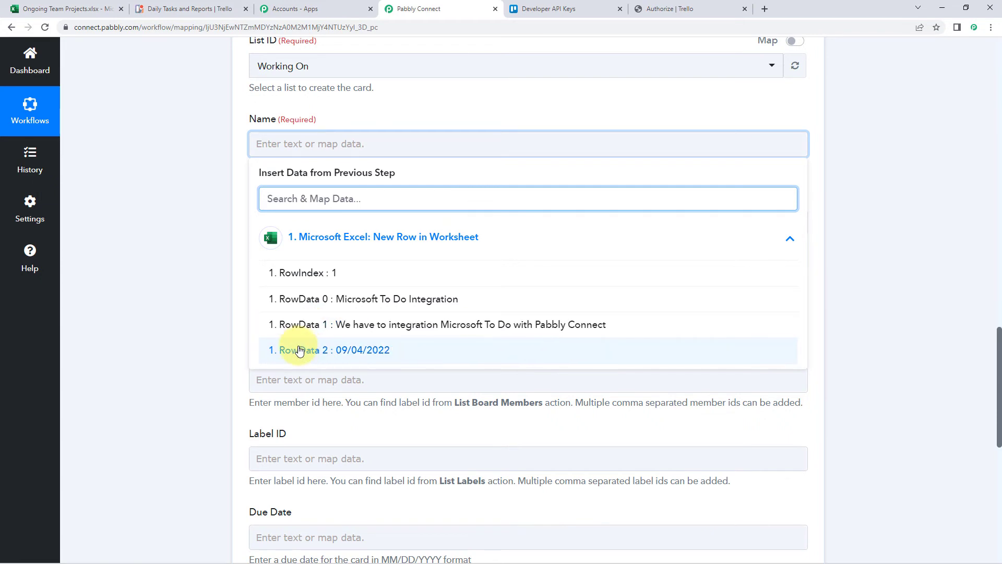
left_click(332, 300)
left_click(205, 205)
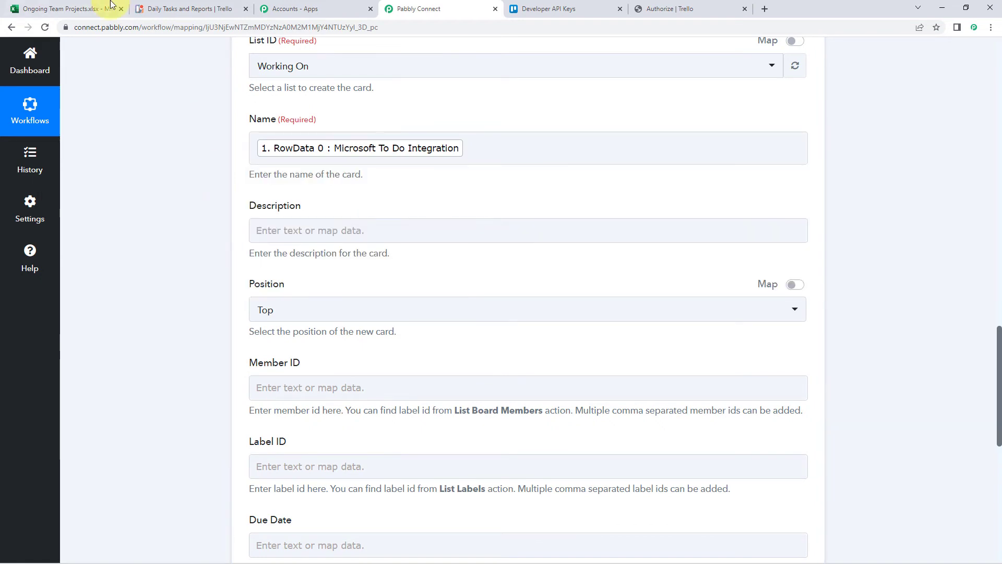
Review the Excel project sheet and the trigger response's RowData 1 value as the source for the card's Description.
left_click(89, 8)
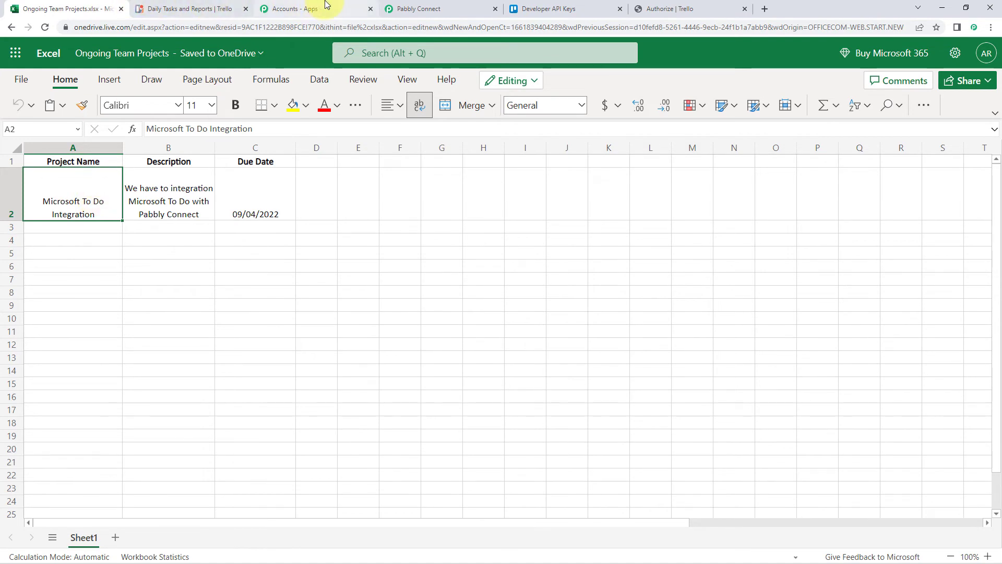
left_click(418, 8)
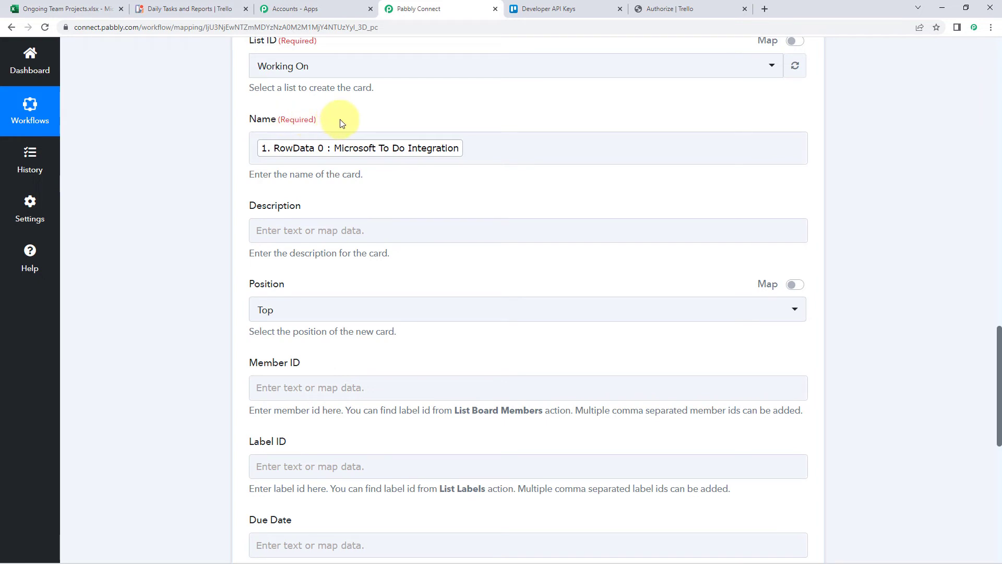
left_click(293, 230)
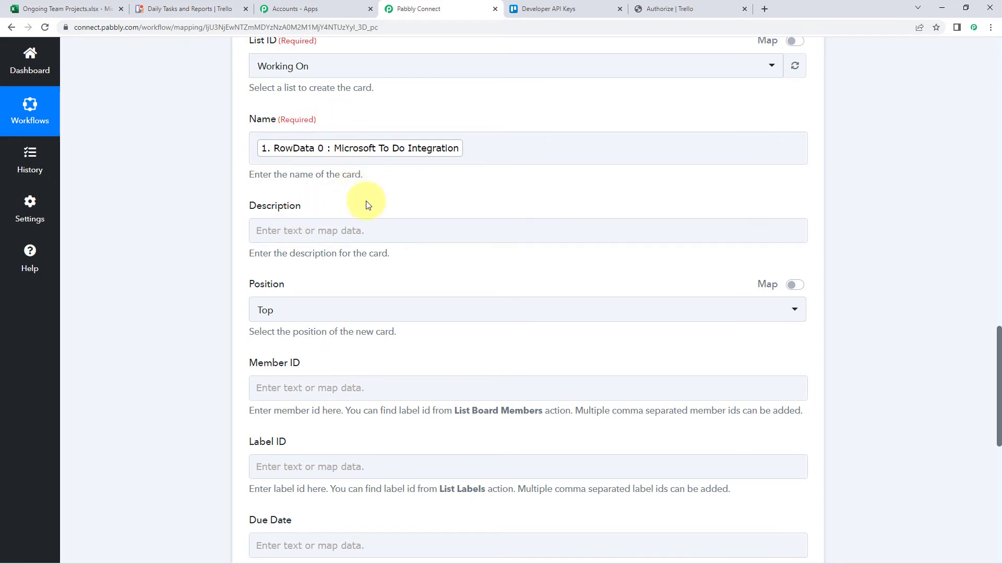
scroll(525, 201, "up", 5)
scroll(527, 203, "up", 8)
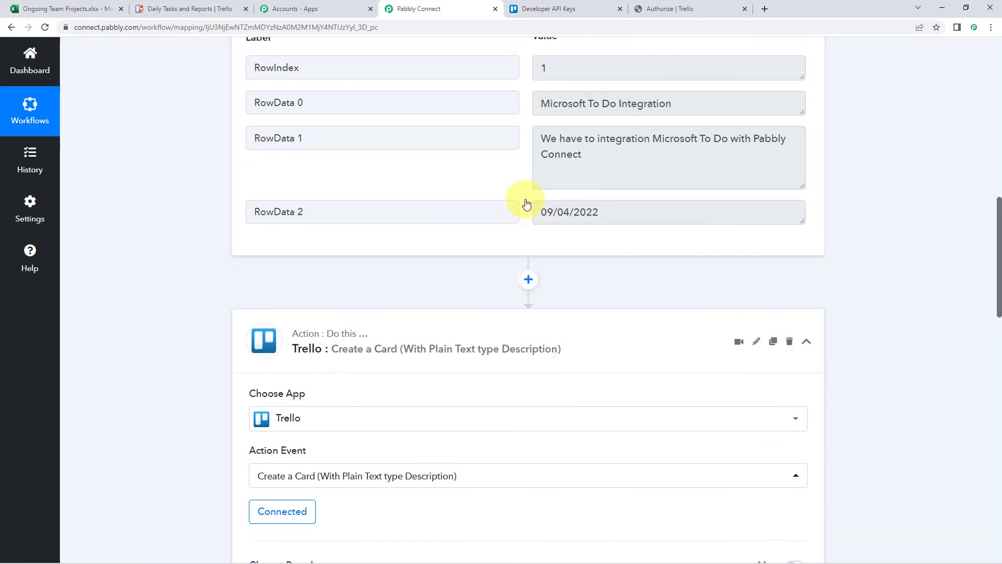
left_click(621, 181)
triple_click(555, 170)
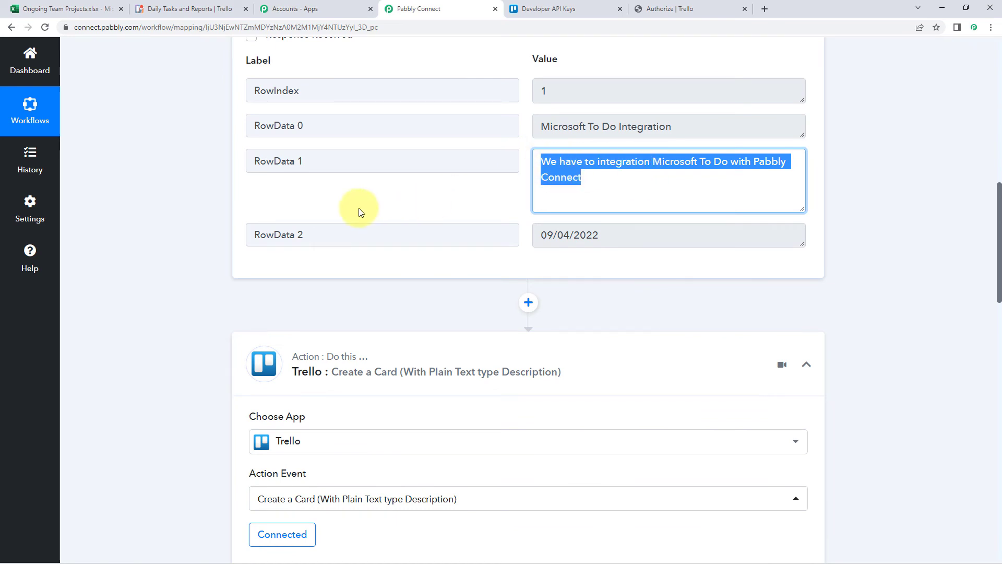
scroll(243, 203, "down", 10)
scroll(241, 205, "down", 5)
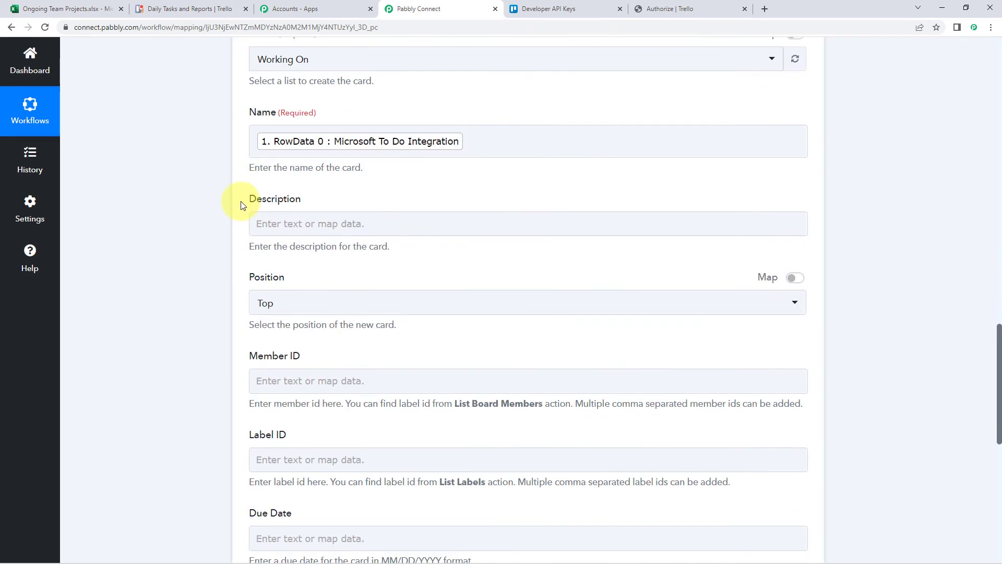
Map the card's Description field to RowData 1 from the Microsoft Excel New Row in Worksheet step.
left_click(279, 179)
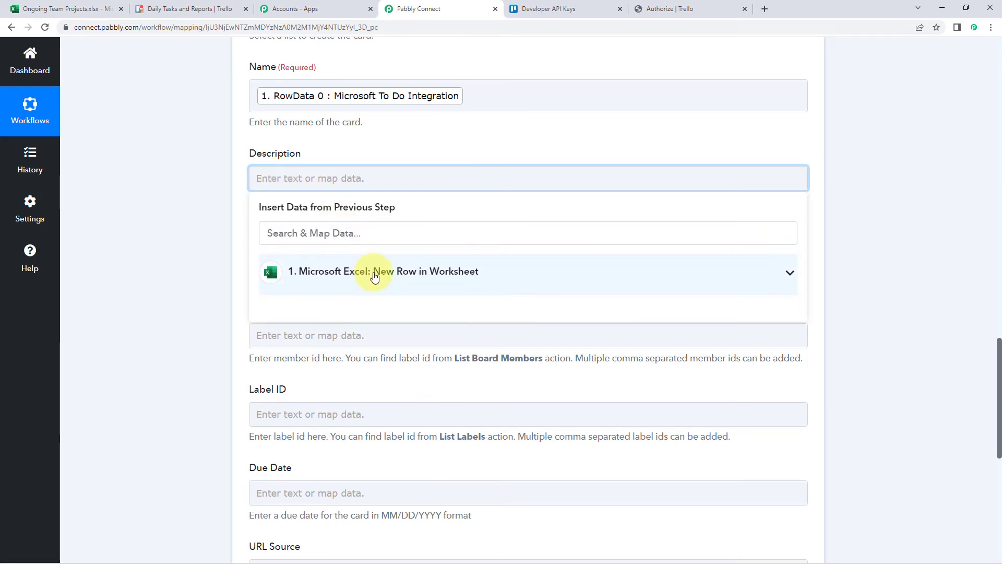
left_click(375, 277)
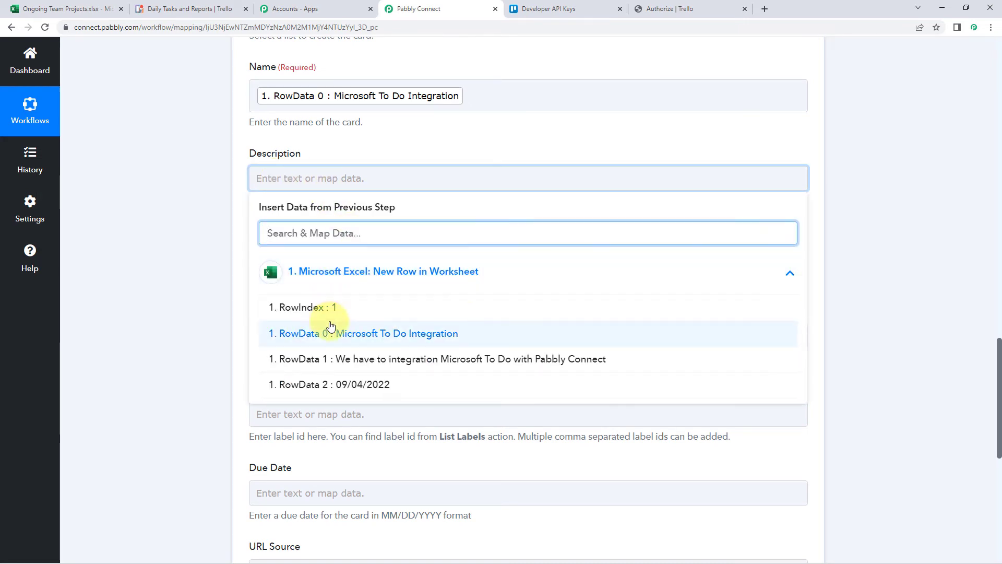
left_click(345, 360)
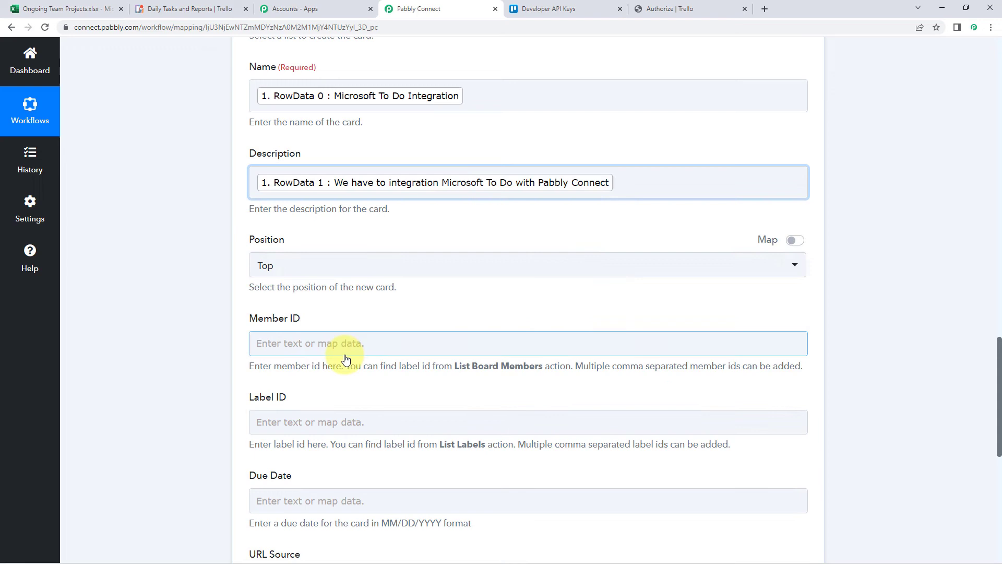
left_click(190, 249)
Choose Top as the new card's Position, leaving Member ID and Label ID empty.
scroll(372, 218, "down", 1)
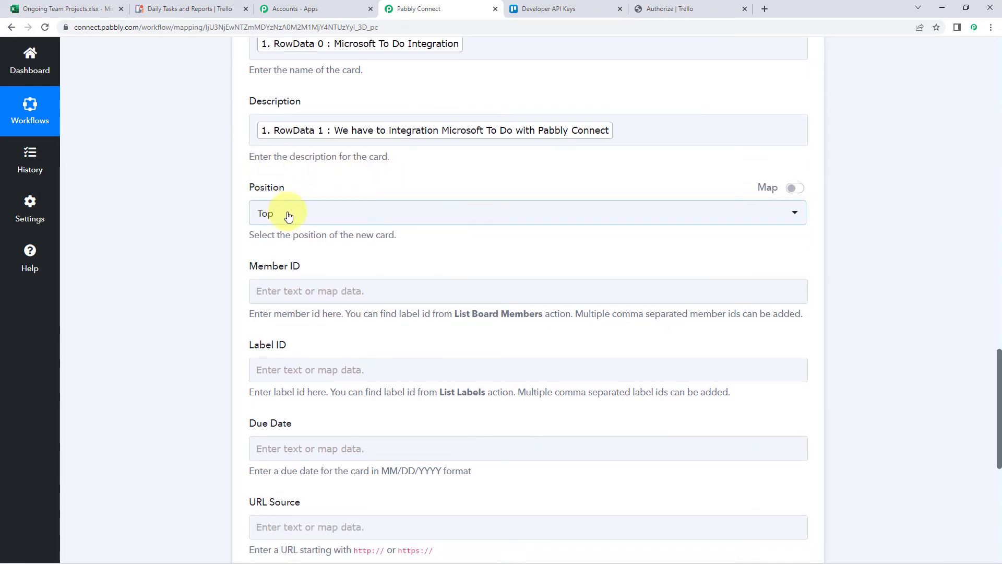
left_click(365, 219)
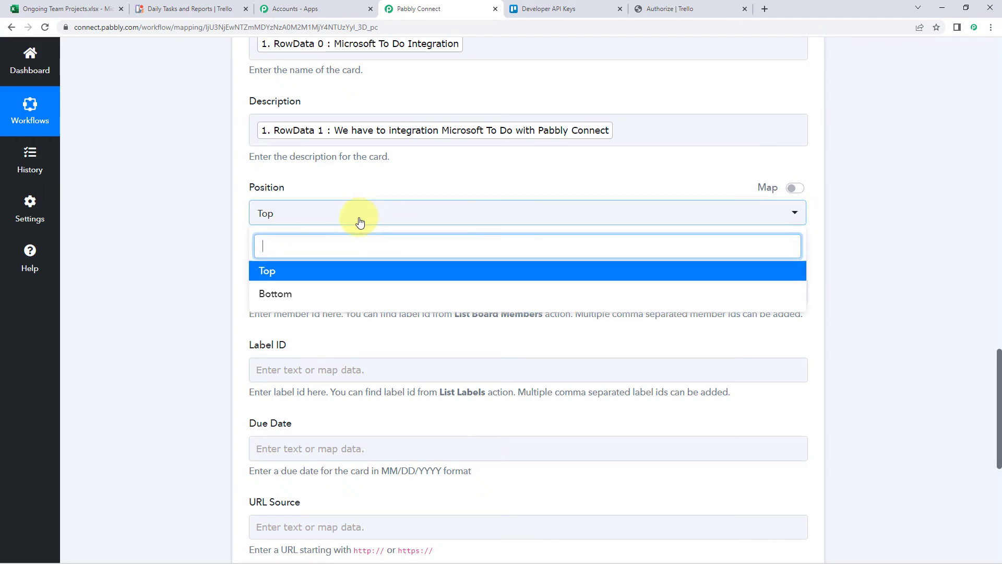
left_click(290, 282)
scroll(353, 243, "down", 2)
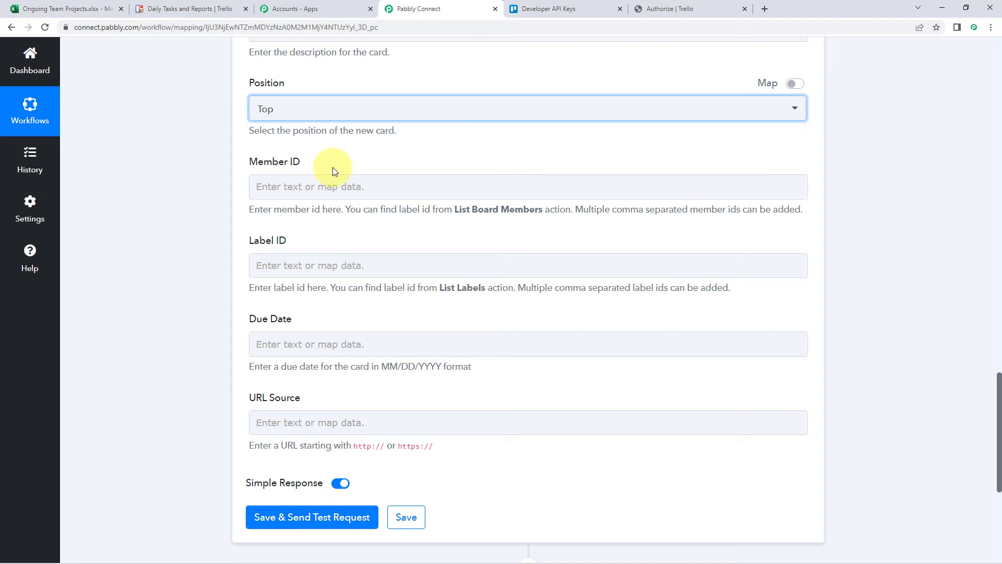
left_click(335, 166)
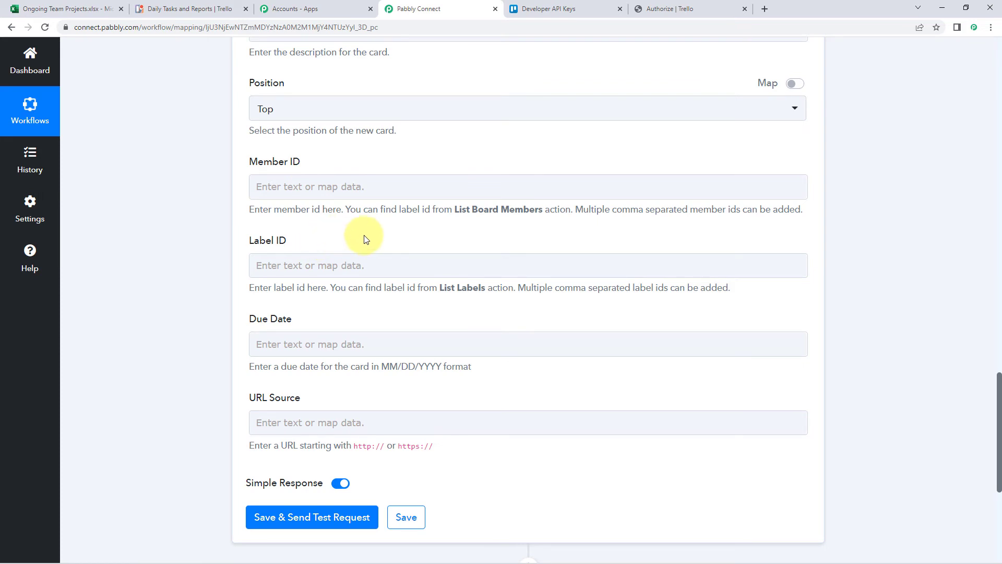
scroll(320, 232, "down", 1)
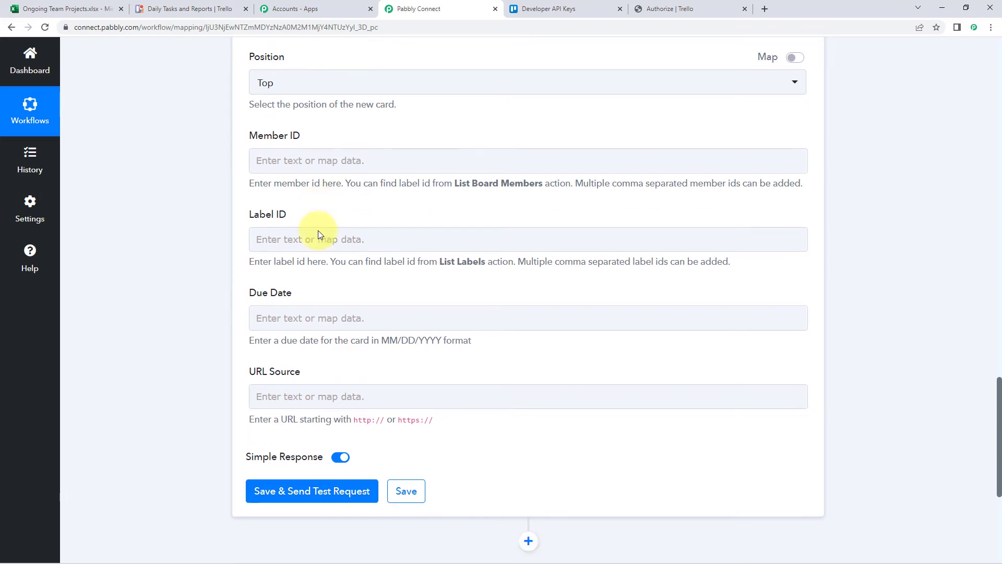
Review the RowData 2 value in the Microsoft Excel trigger's response as the source for the card's Due Date.
left_click(339, 297)
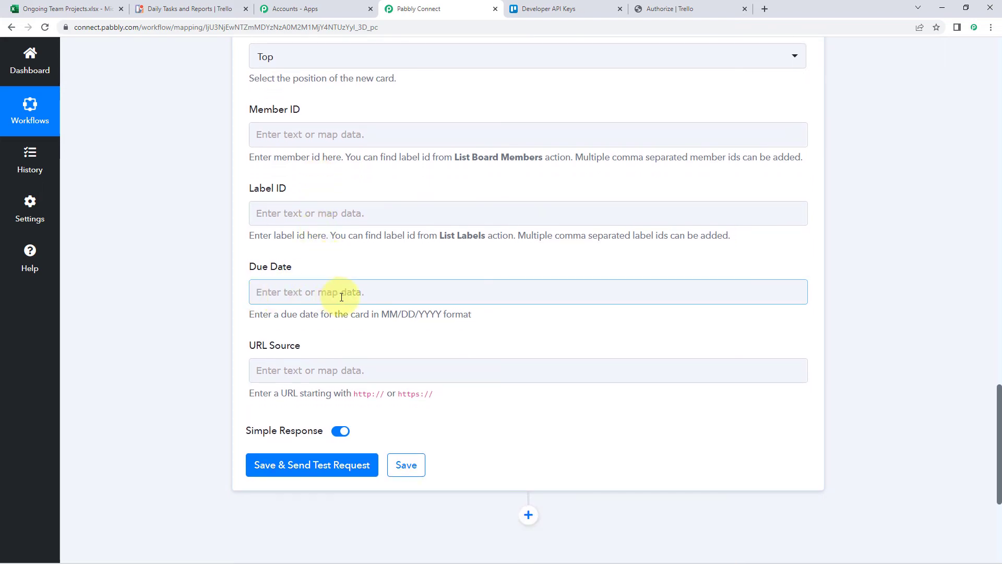
scroll(447, 283, "up", 15)
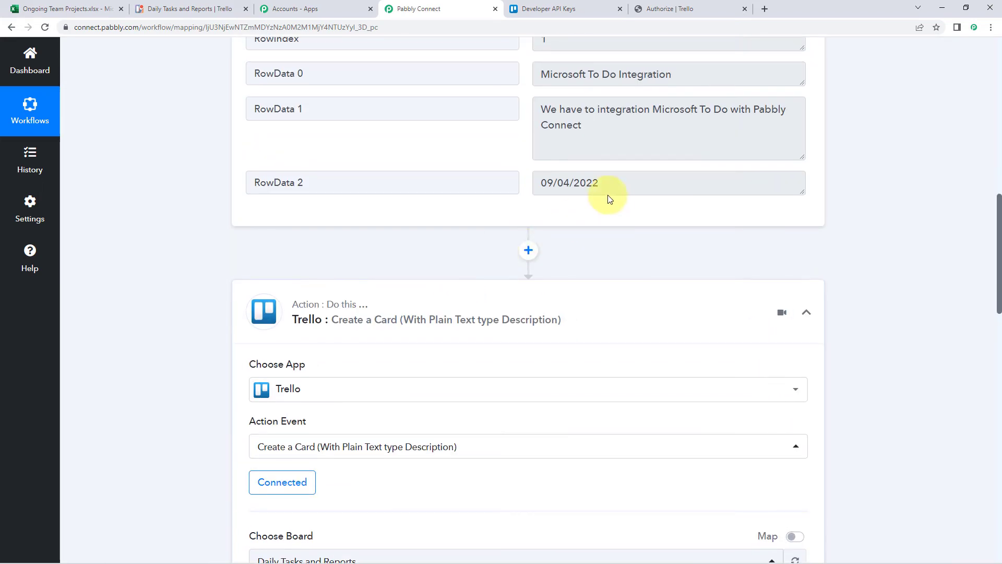
left_click(565, 185)
left_click_drag(600, 184, 533, 188)
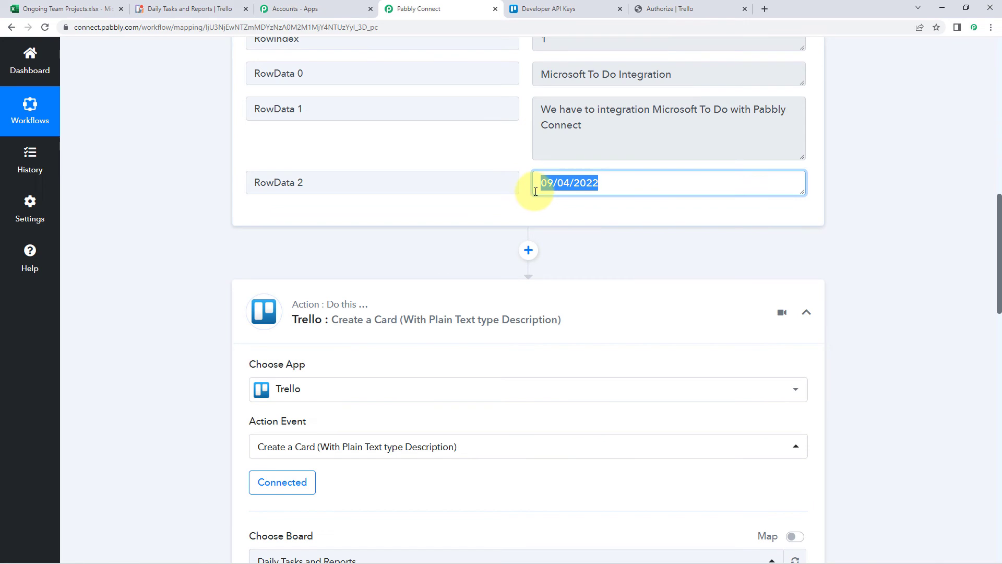
key("ctrl+c")
left_click(571, 205)
scroll(321, 246, "down", 15)
left_click(285, 395)
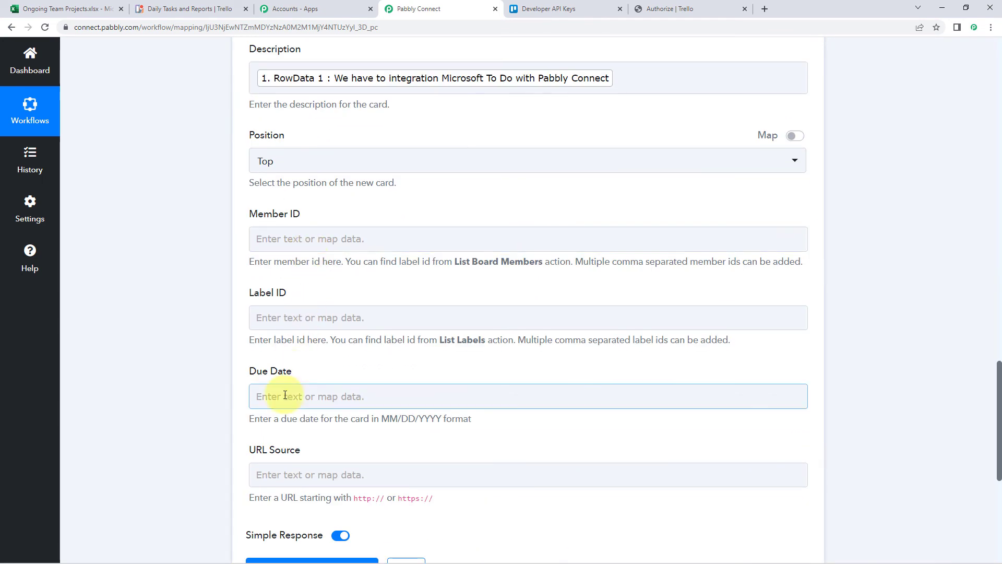
Compare the Due Date field's required MM/DD/YYYY format with the due date in the Excel project sheet.
scroll(285, 395, "down", 3)
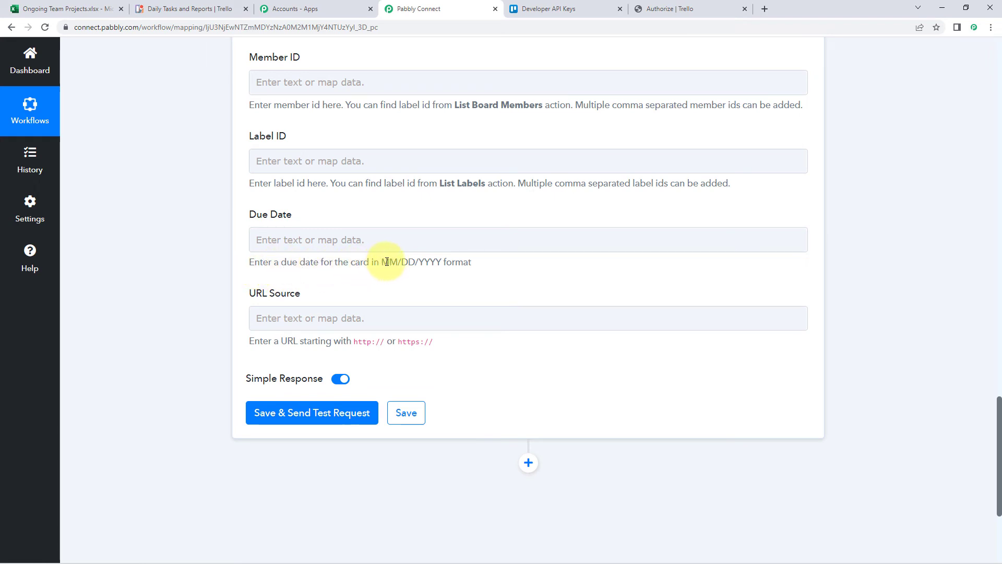
left_click_drag(387, 261, 440, 267)
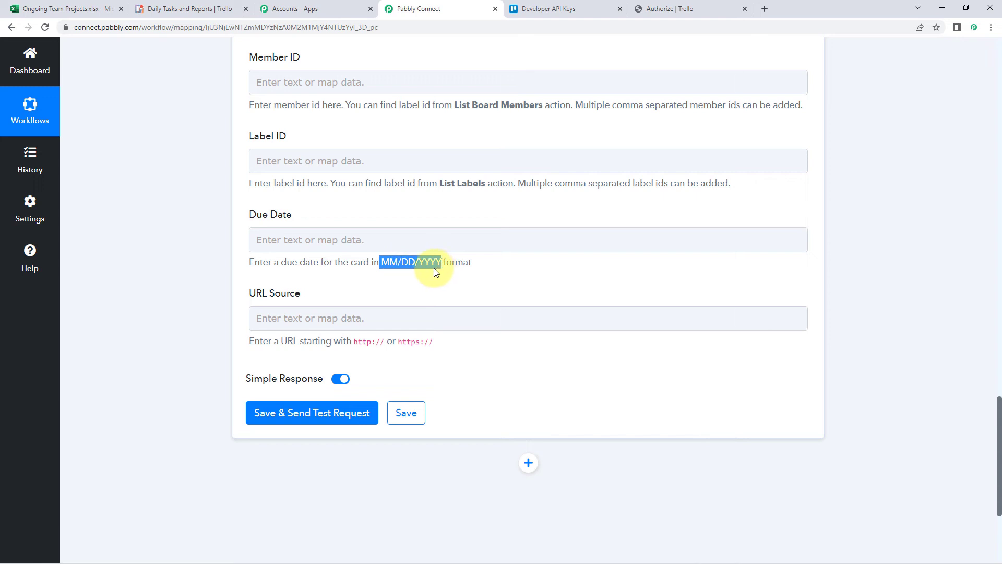
left_click(434, 269)
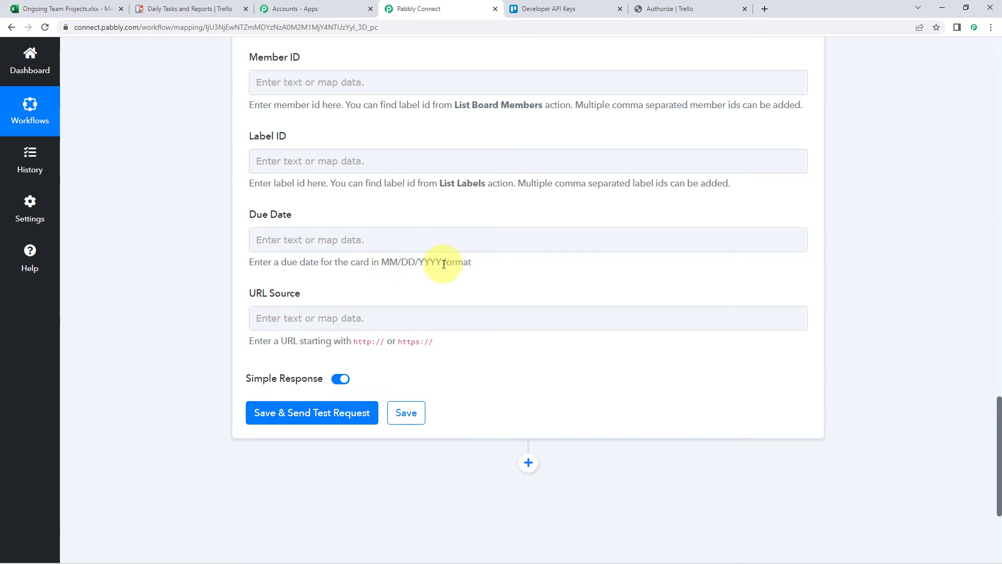
scroll(463, 226, "up", 1)
left_click(65, 9)
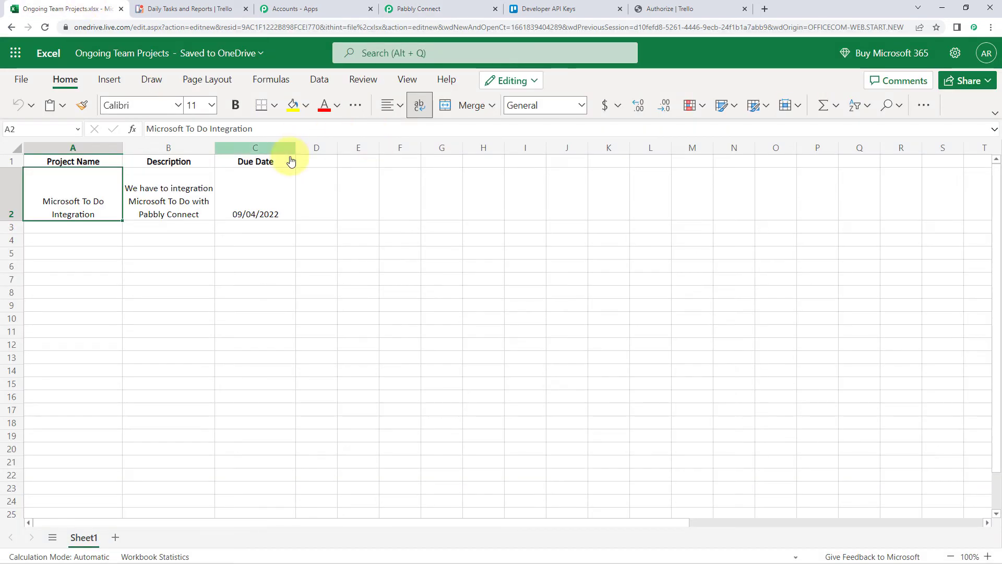
left_click(251, 196)
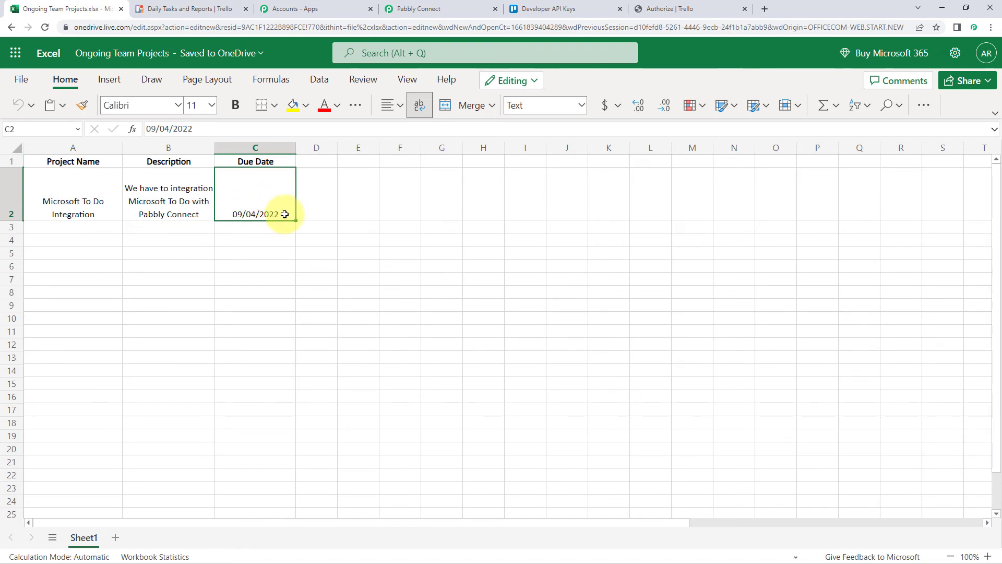
Back in Pabbly Connect, map the card's Due Date field to RowData 2 from the Microsoft Excel New Row in Worksheet step.
left_click(397, 8)
left_click(285, 293)
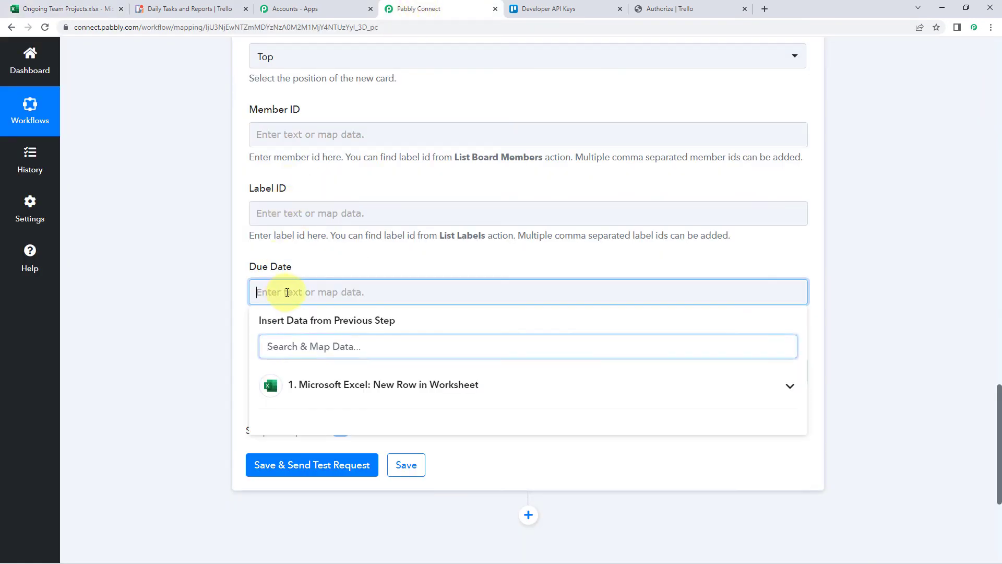
left_click(309, 390)
left_click(332, 511)
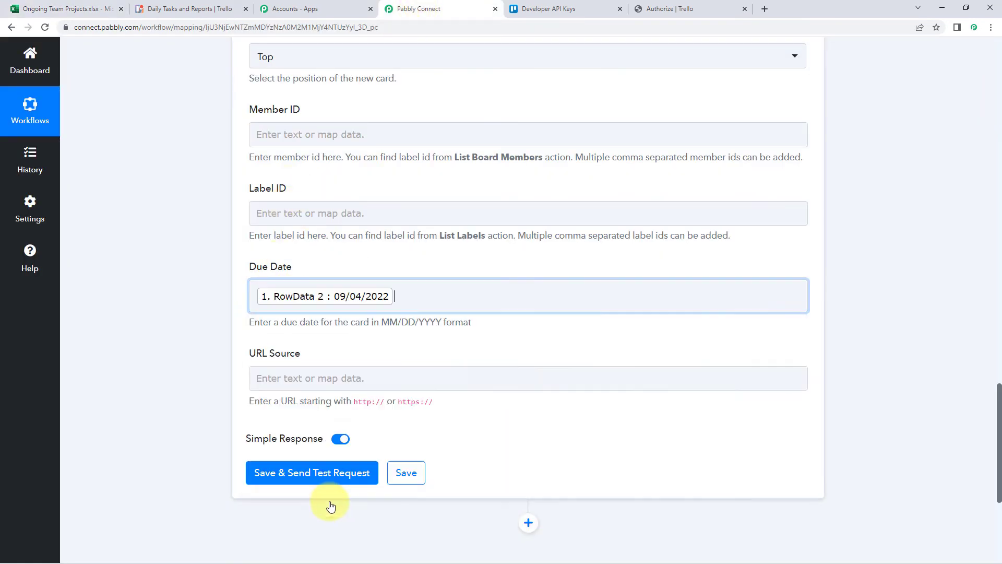
left_click(215, 355)
Leave URL Source empty, then save the Trello action and send a test request.
scroll(206, 266, "down", 2)
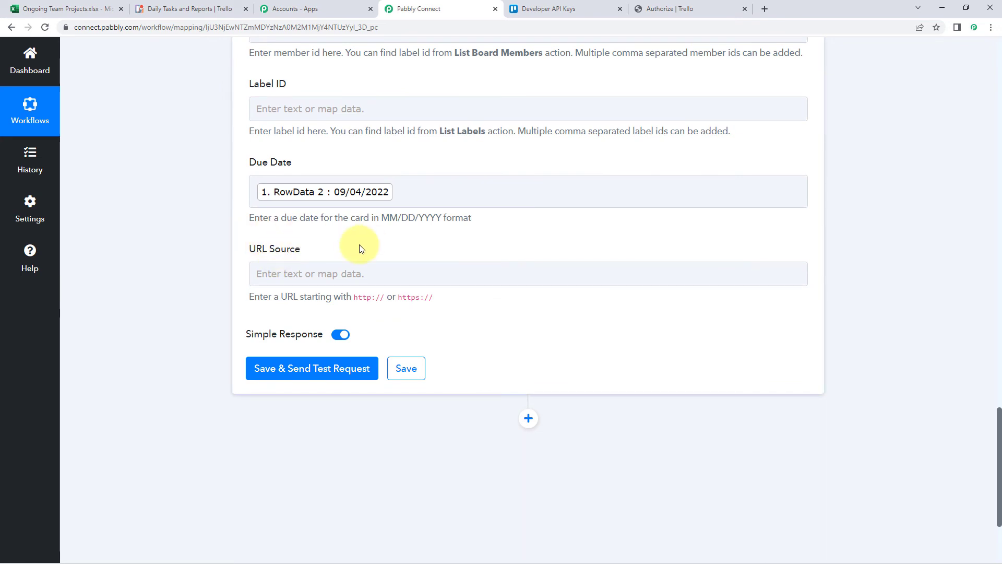
scroll(359, 249, "up", 8)
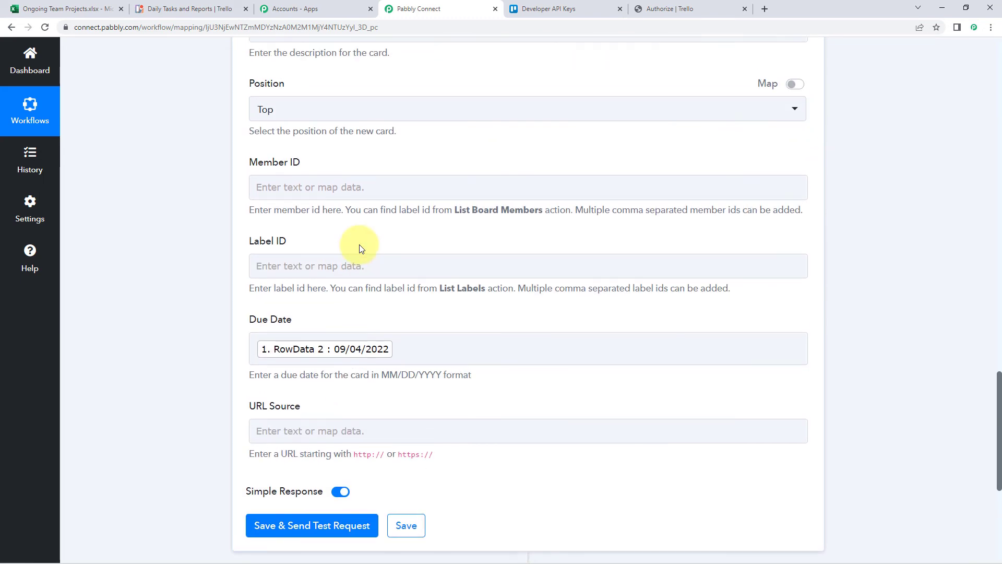
scroll(155, 267, "down", 6)
scroll(155, 267, "down", 4)
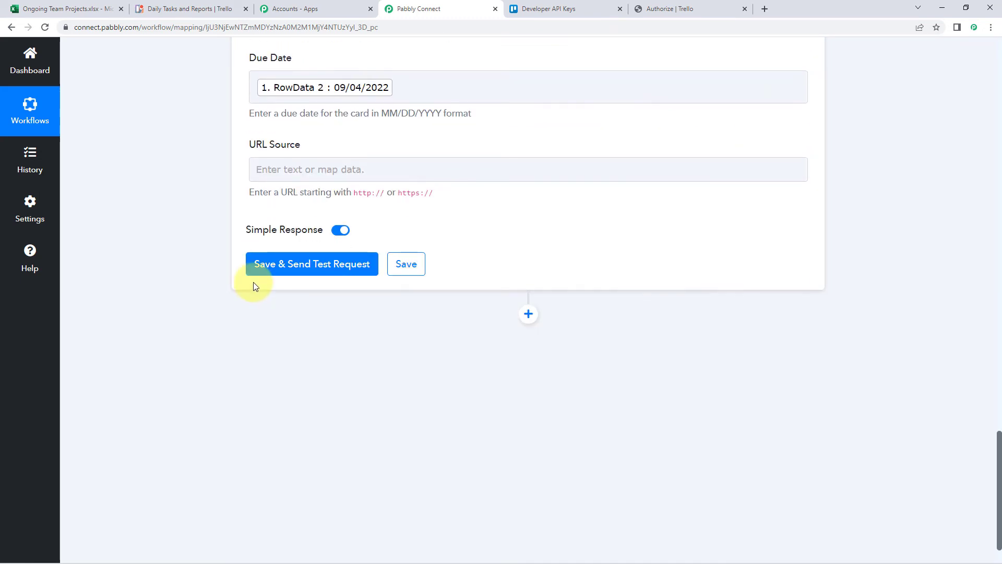
left_click(298, 264)
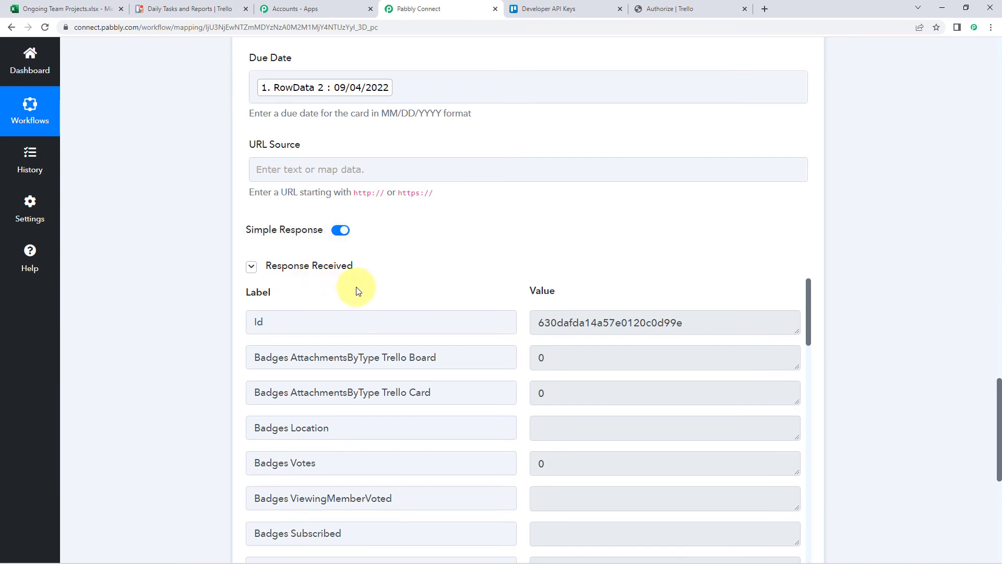
Examine the Trello action's received response and check the Daily Tasks and Reports board's Working On list against the action's board and list settings.
scroll(517, 271, "down", 2)
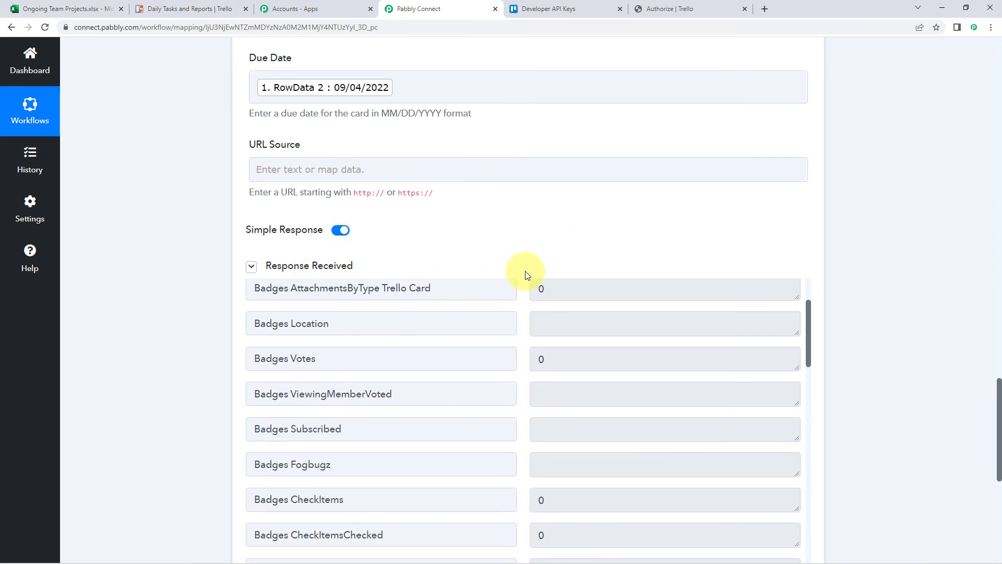
scroll(515, 313, "up", 3)
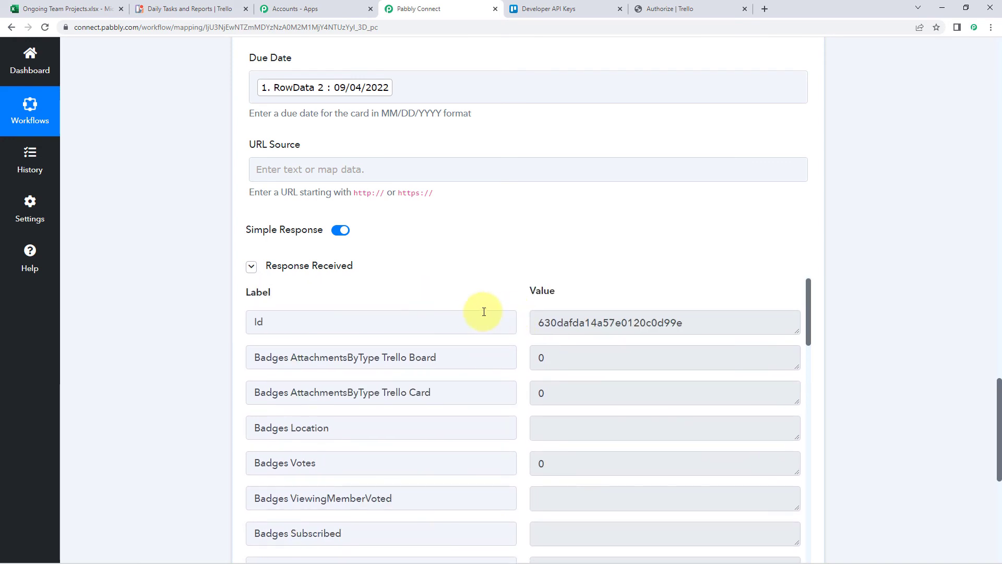
scroll(383, 317, "up", 4)
scroll(383, 317, "up", 5)
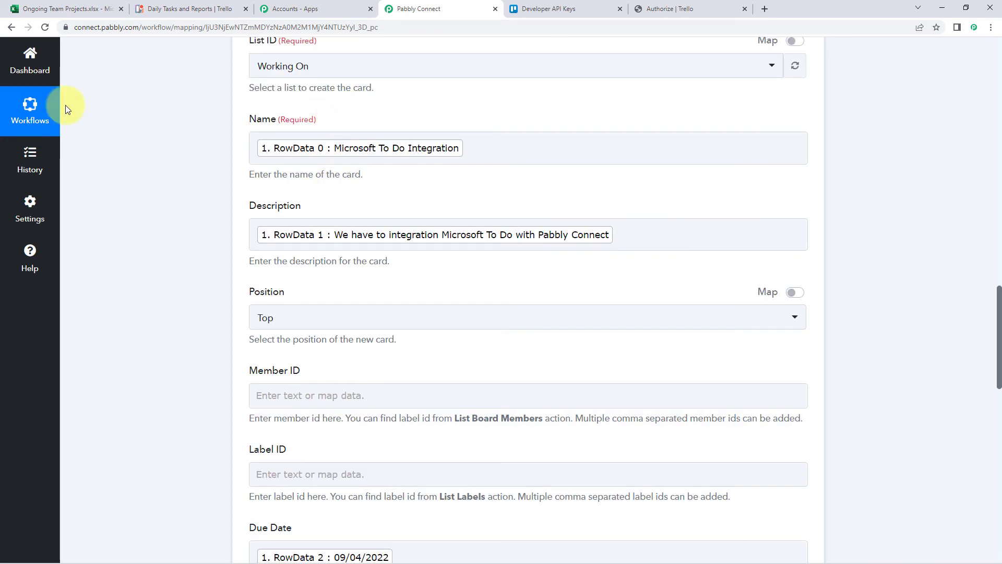
left_click(31, 9)
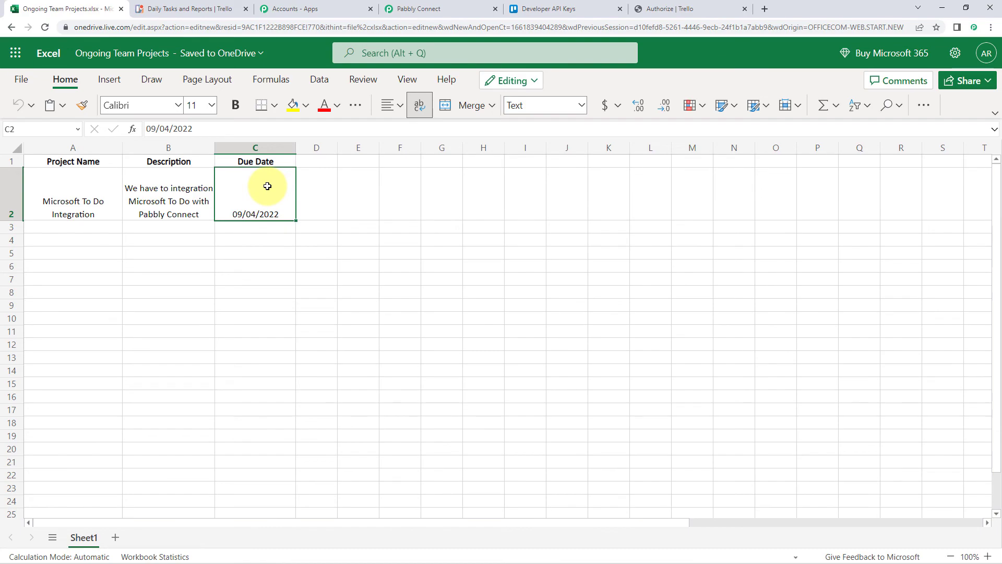
left_click(183, 5)
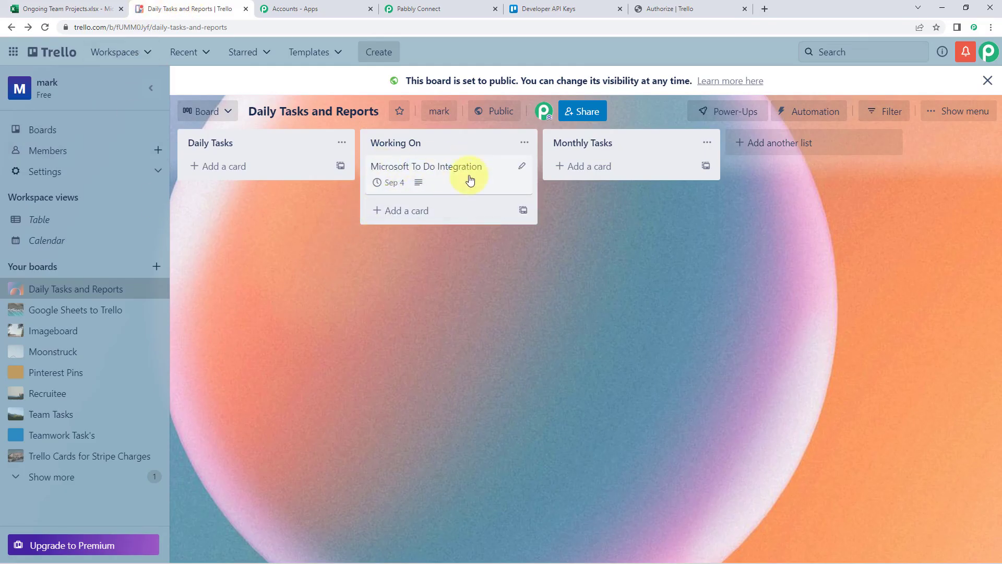
left_click(411, 8)
scroll(262, 221, "up", 3)
scroll(263, 226, "down", 2)
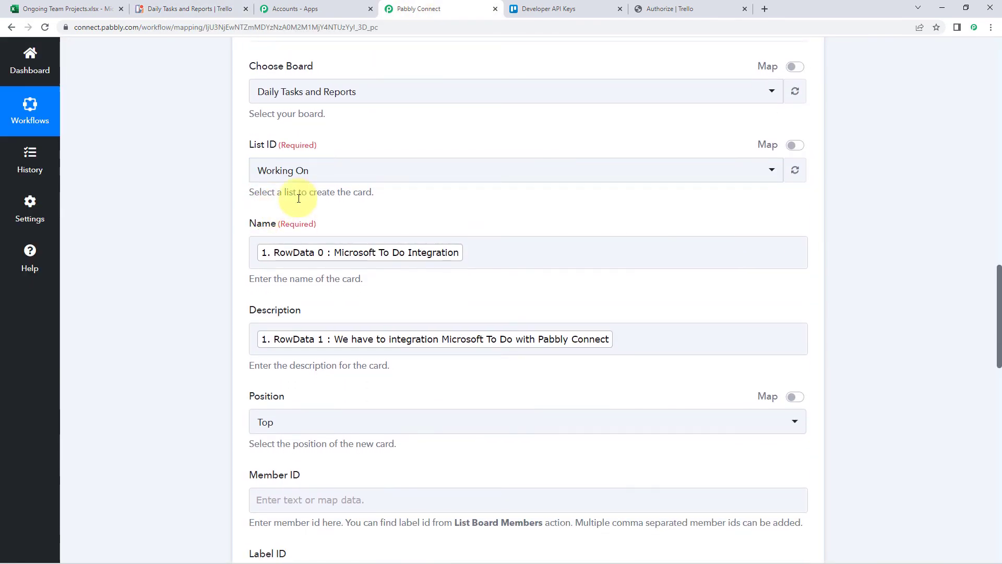
left_click(202, 8)
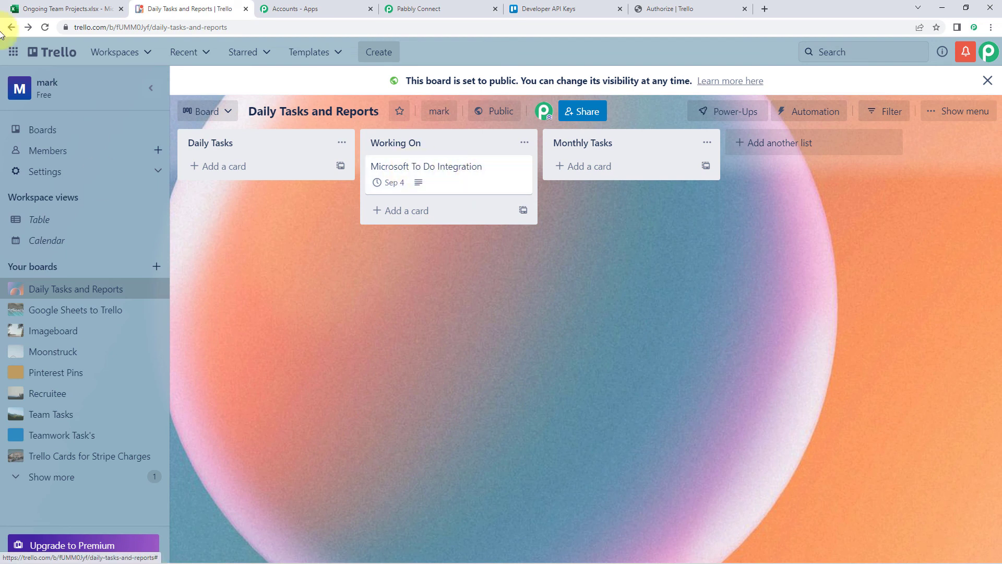
Open the Microsoft To Do Integration card in Trello and compare its name, description and due date with the Excel project row.
left_click(68, 8)
left_click(78, 187)
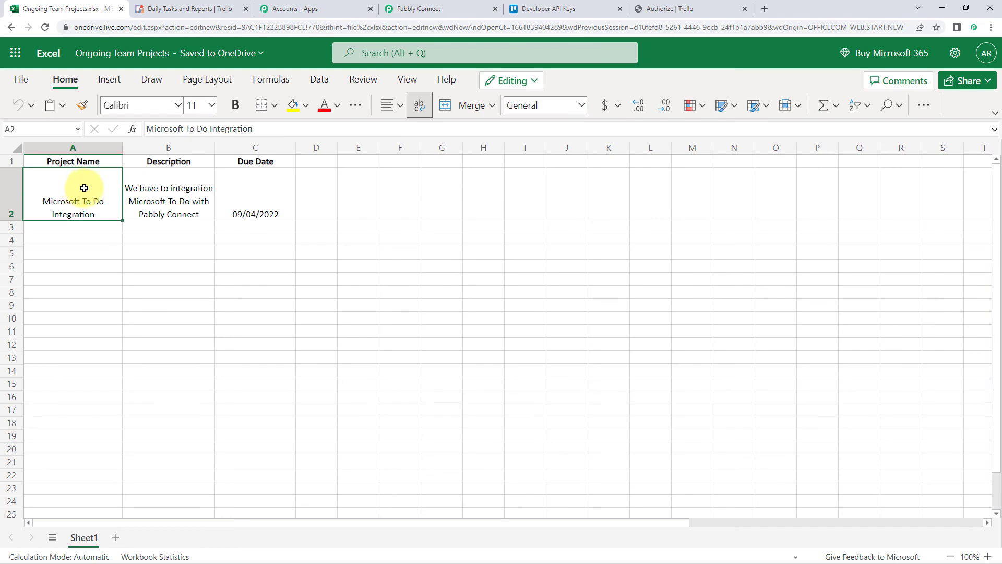
left_click(151, 7)
left_click(443, 170)
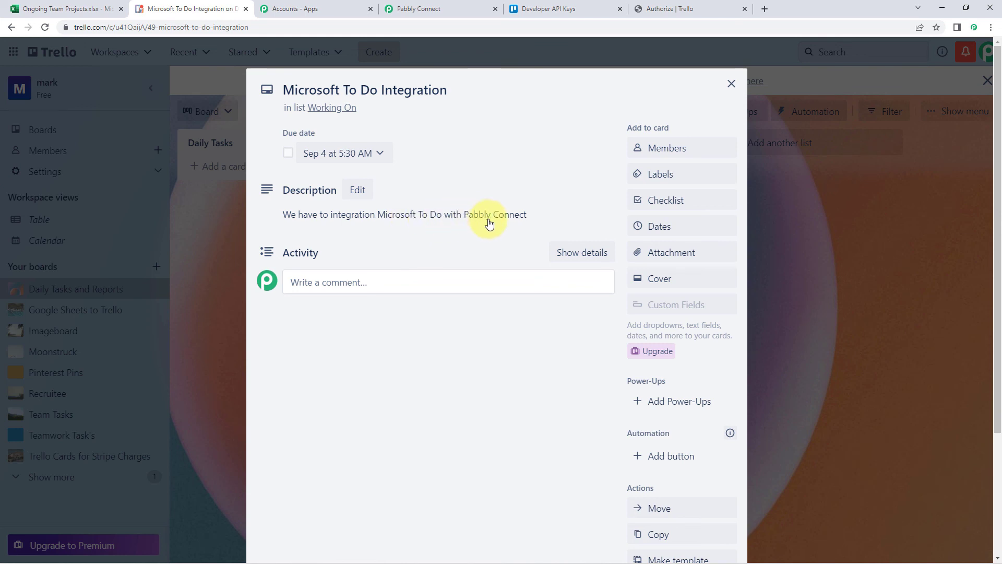
left_click(85, 4)
left_click(175, 199)
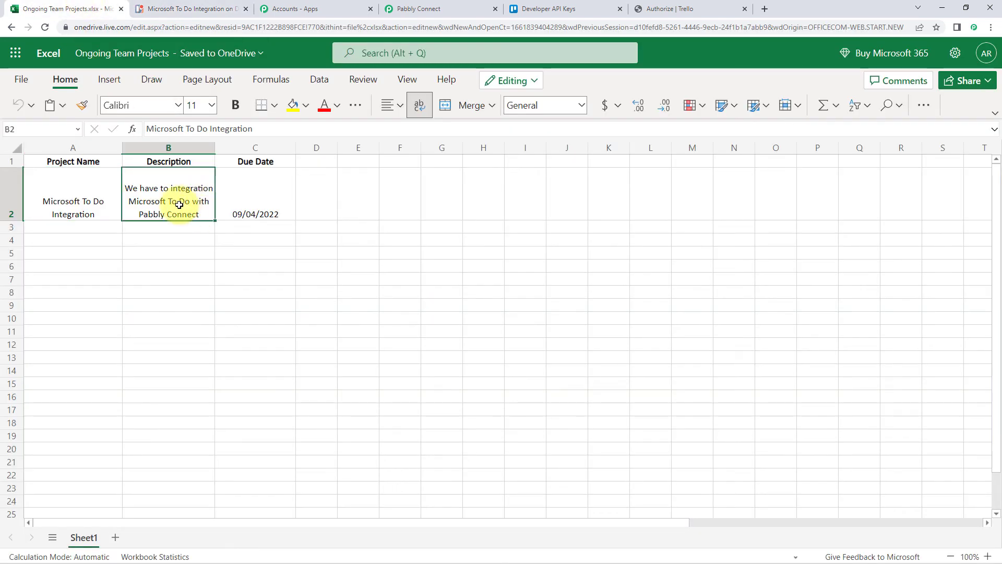
left_click(241, 196)
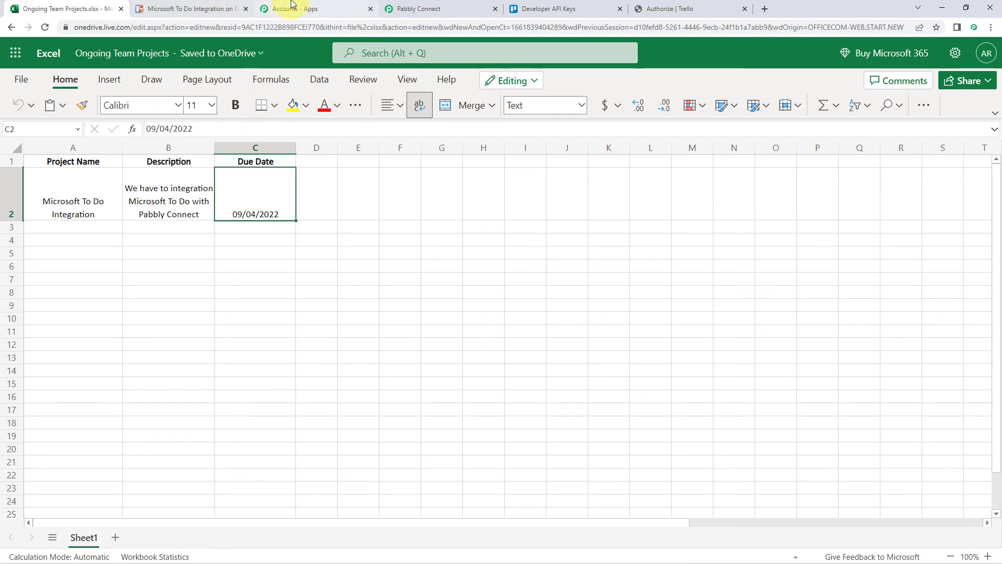
left_click(417, 9)
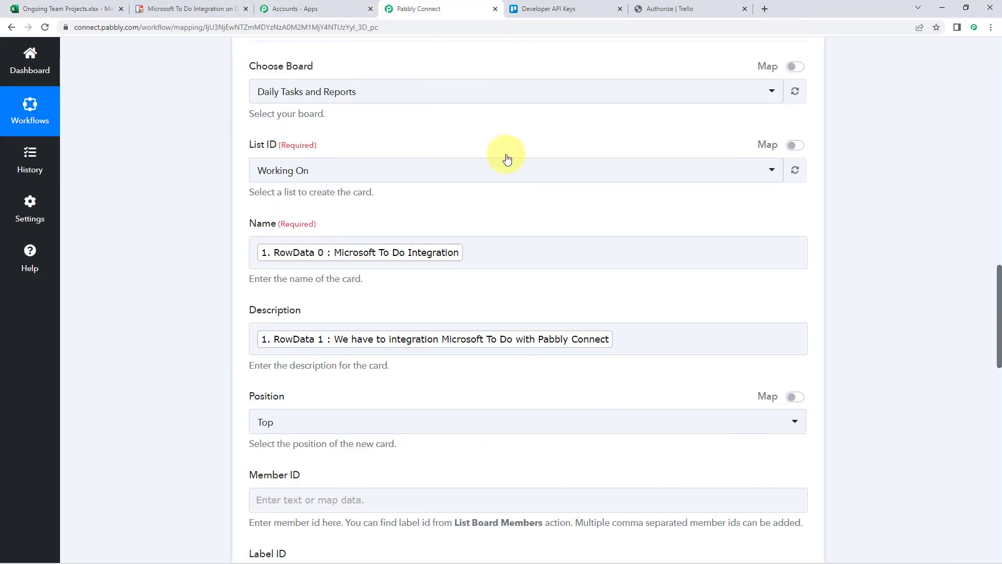
Recheck the Microsoft To Do Integration card in Trello against the Excel project sheet, and close the card to show the board.
left_click(212, 8)
scroll(571, 292, "down", 3)
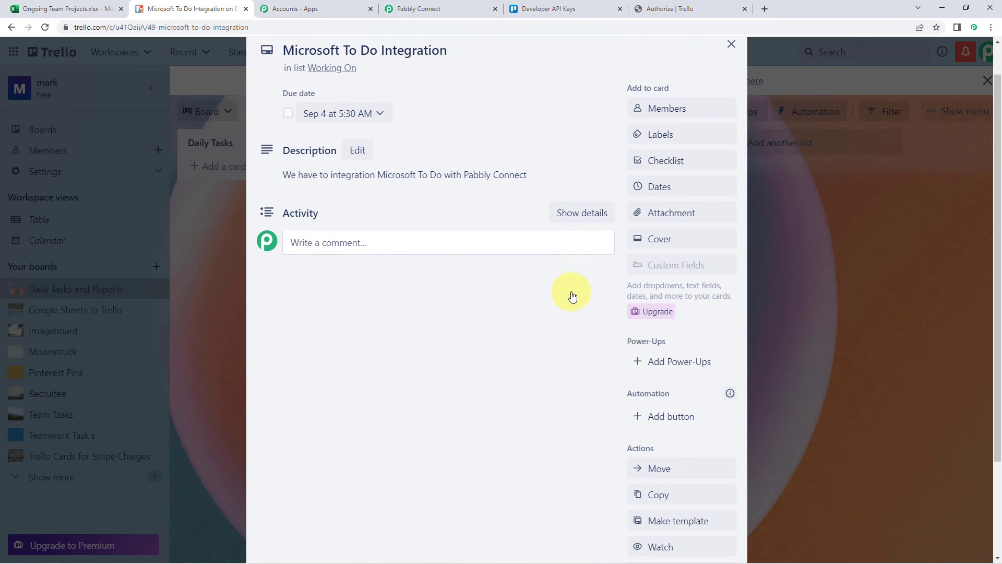
scroll(555, 279, "up", 3)
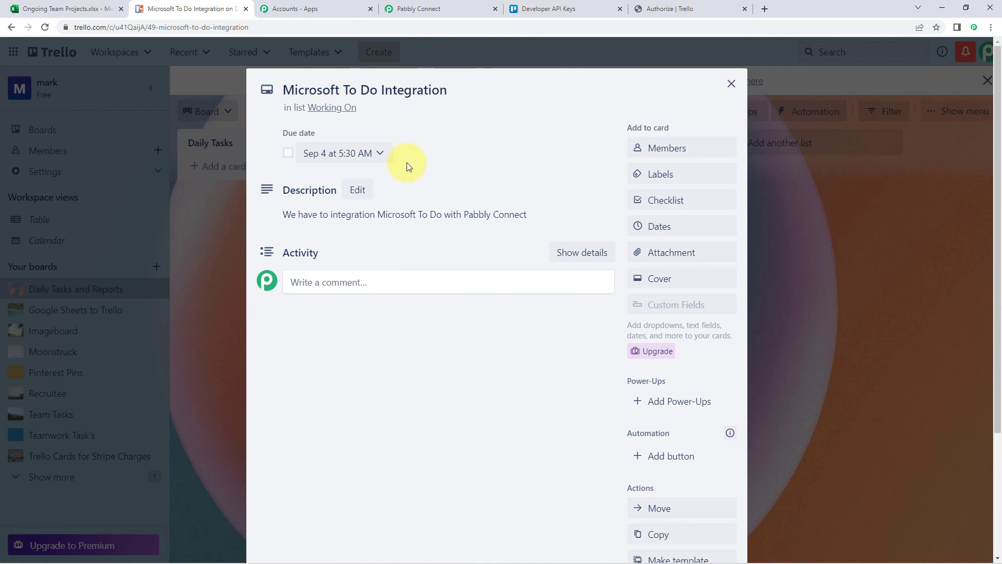
left_click(65, 5)
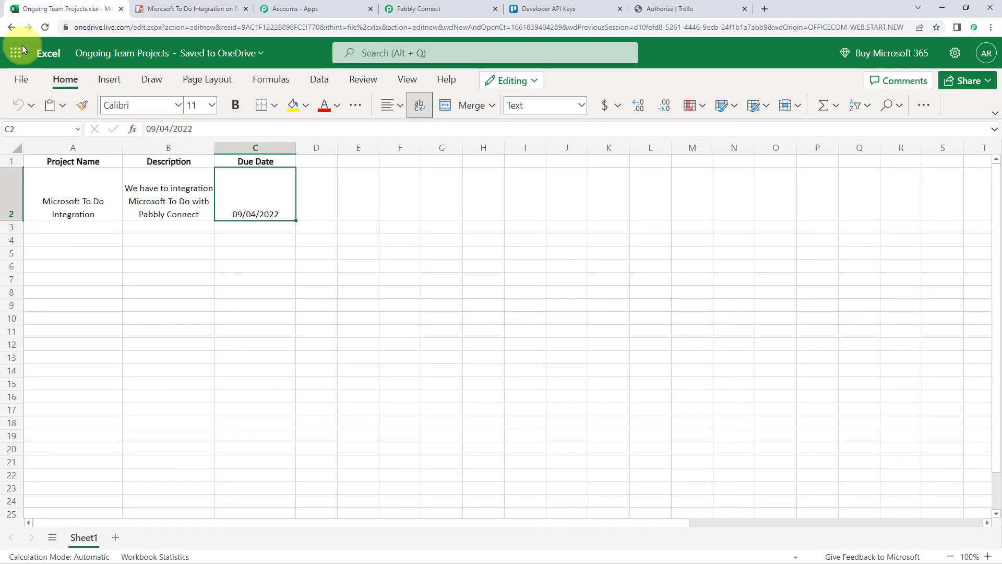
left_click(73, 227)
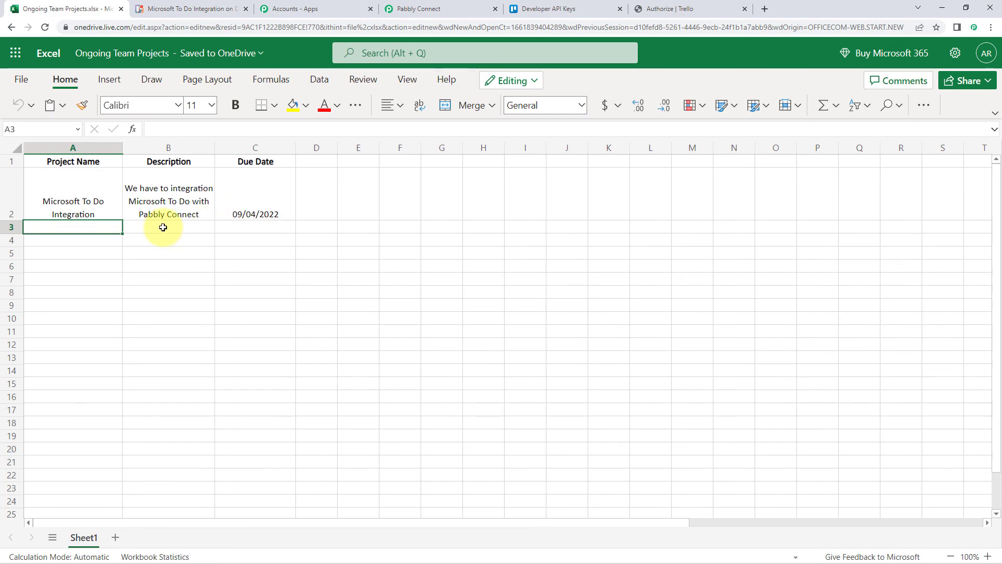
left_click(176, 7)
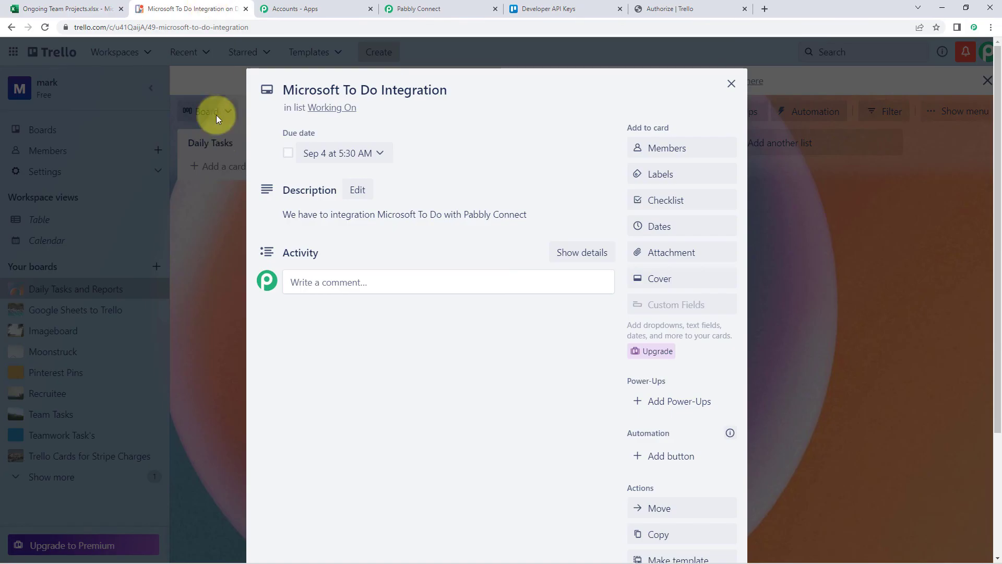
left_click(732, 83)
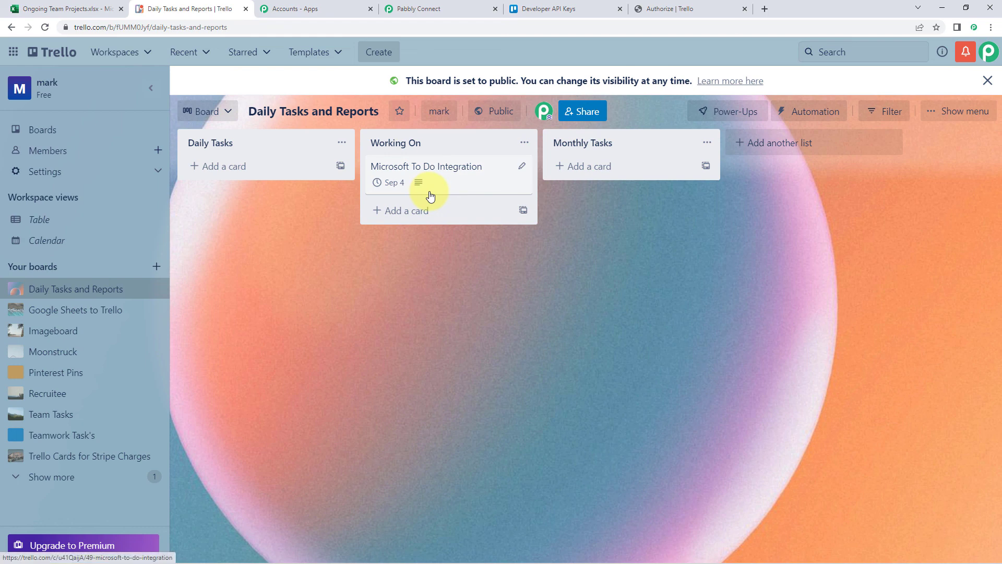
Switch to Pabbly Connect and collapse the Microsoft Excel trigger step for an overview of the MS Excel to Trello workflow.
left_click(454, 8)
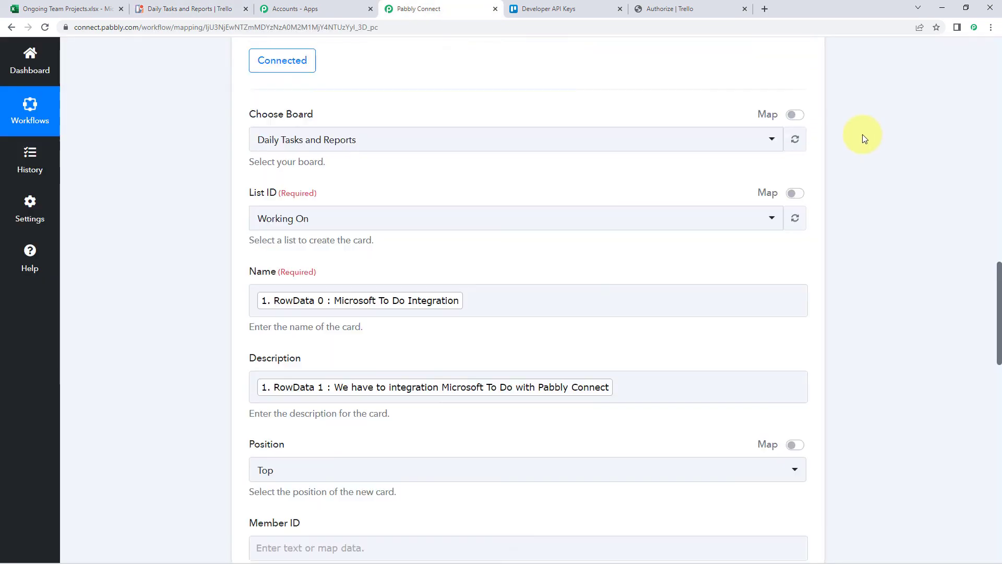
scroll(862, 137, "up", 15)
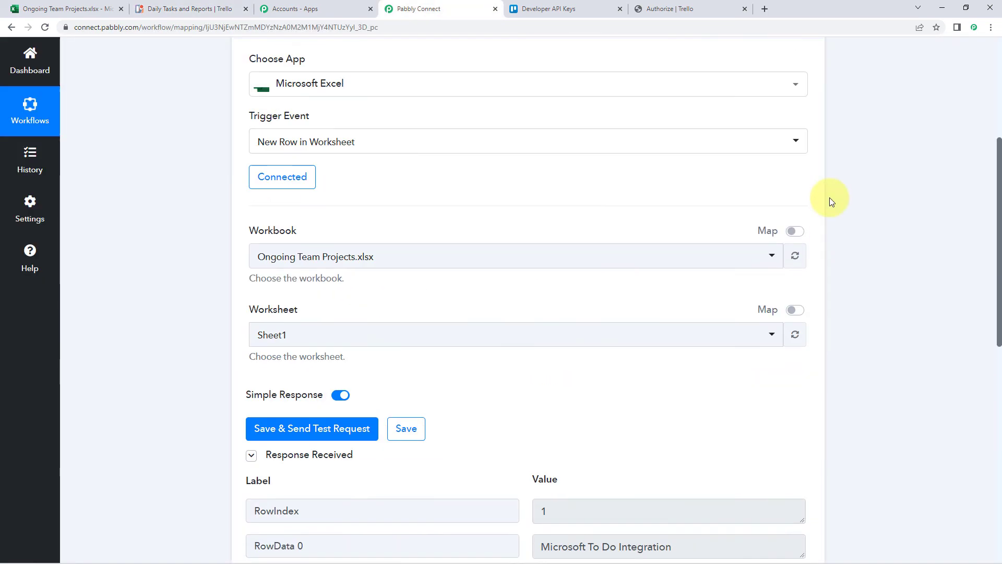
scroll(831, 201, "up", 3)
left_click(806, 161)
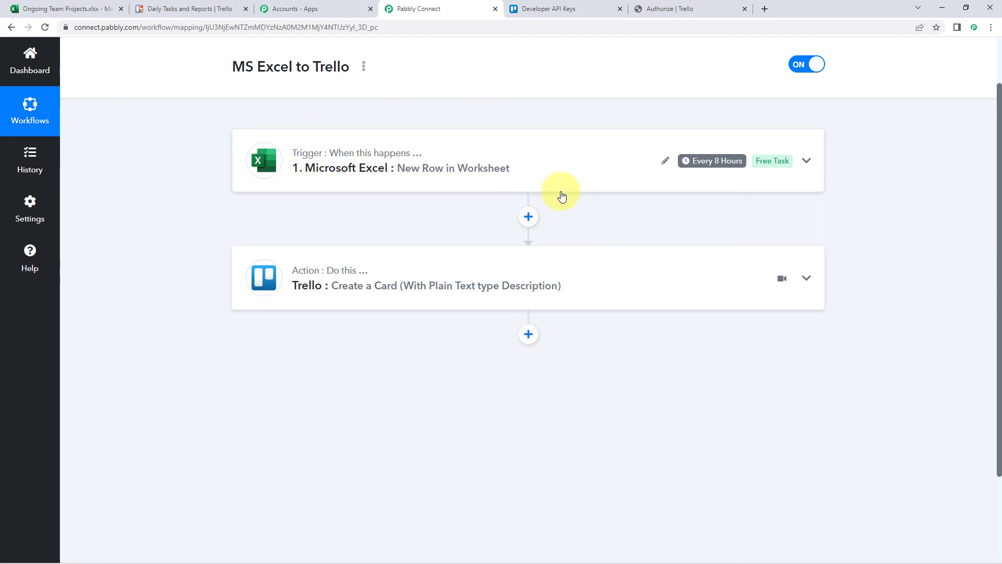
Select project row cells A2:C2 in Excel, and compare them with the trigger and action overview in Pabbly Connect.
left_click(83, 5)
left_click_drag(83, 183, 271, 200)
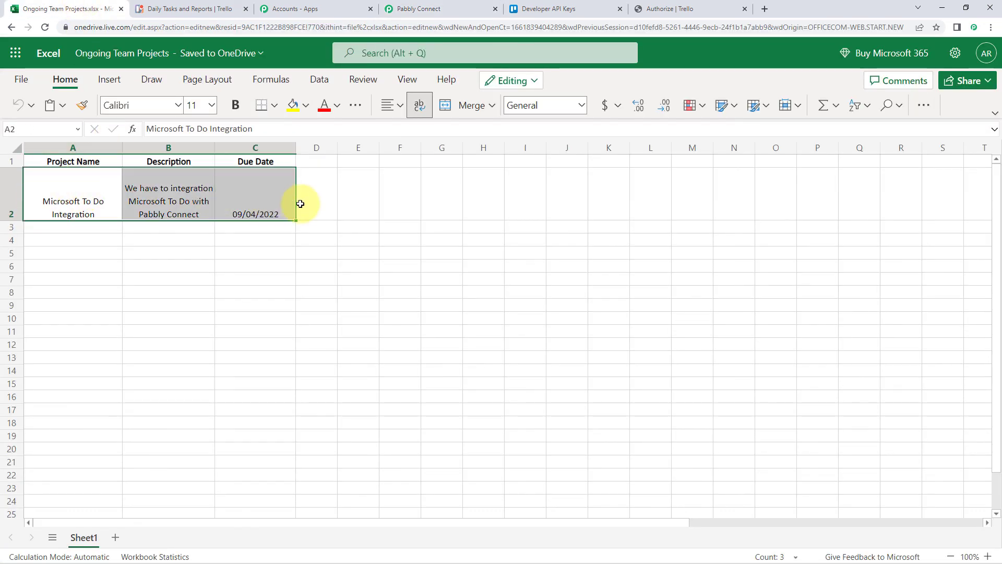
left_click(444, 4)
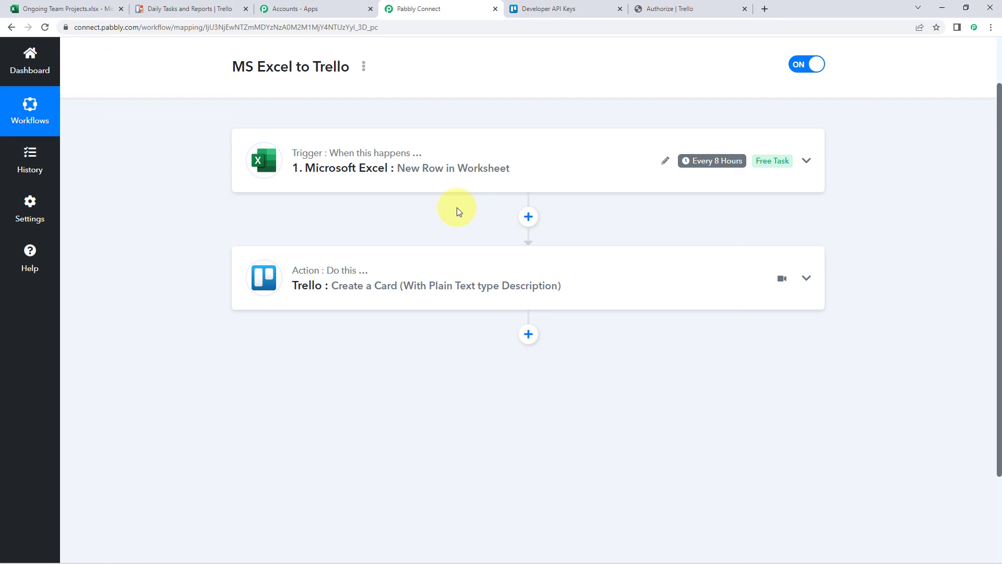
scroll(456, 208, "up", 1)
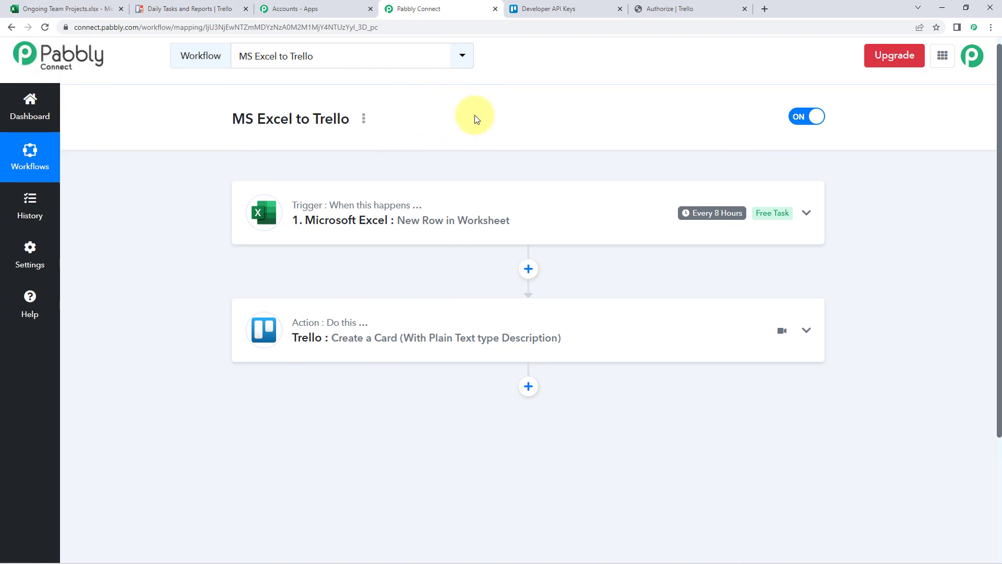